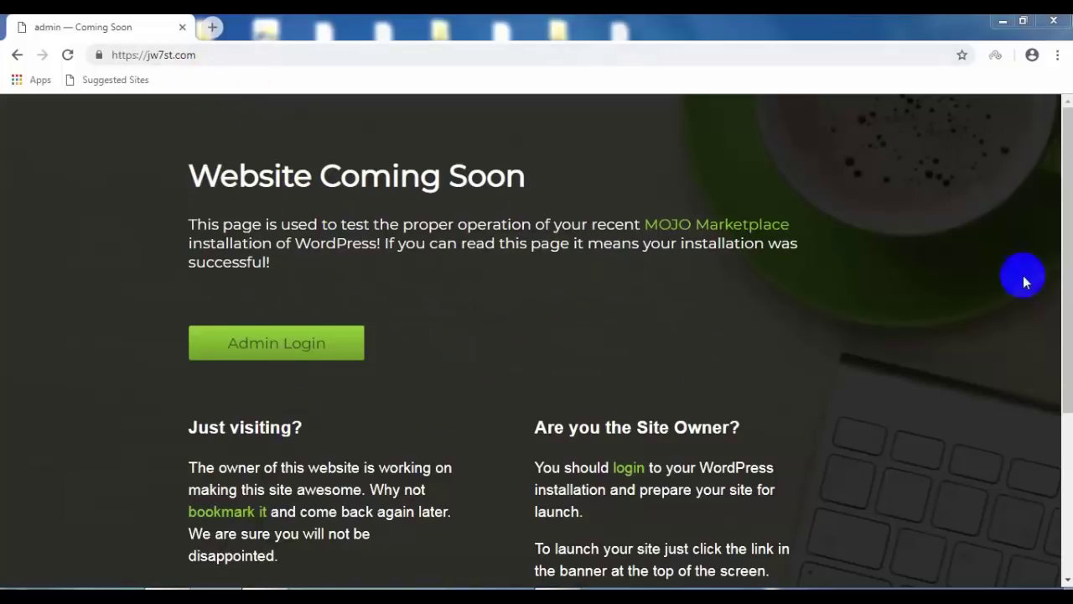
Step: Go to the site's /wp-admin login page
scroll(1054, 364, down, 3)
scroll(1021, 198, up, 3)
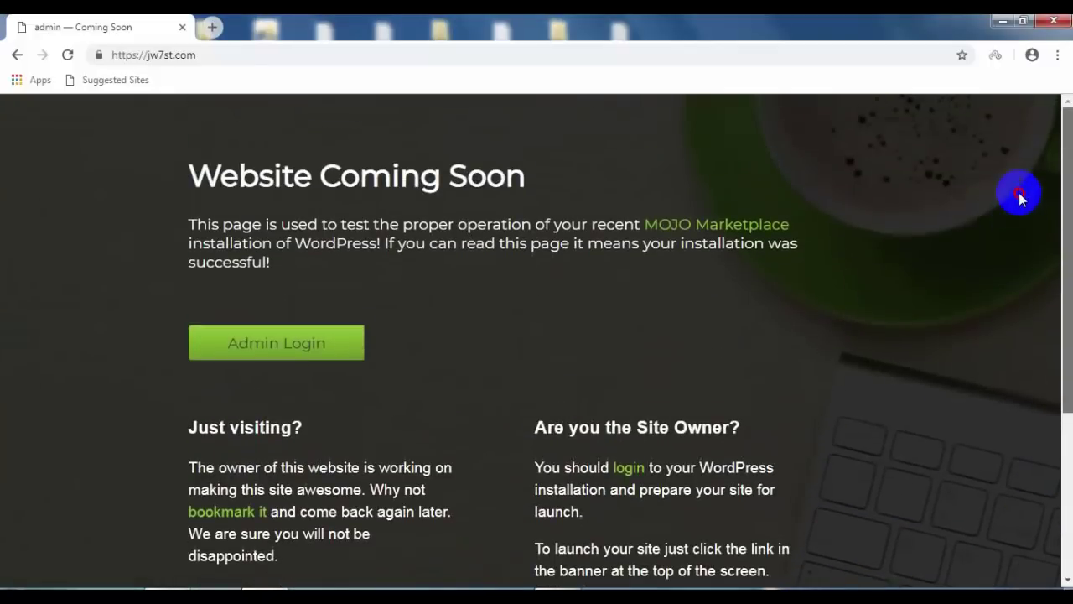
click(304, 355)
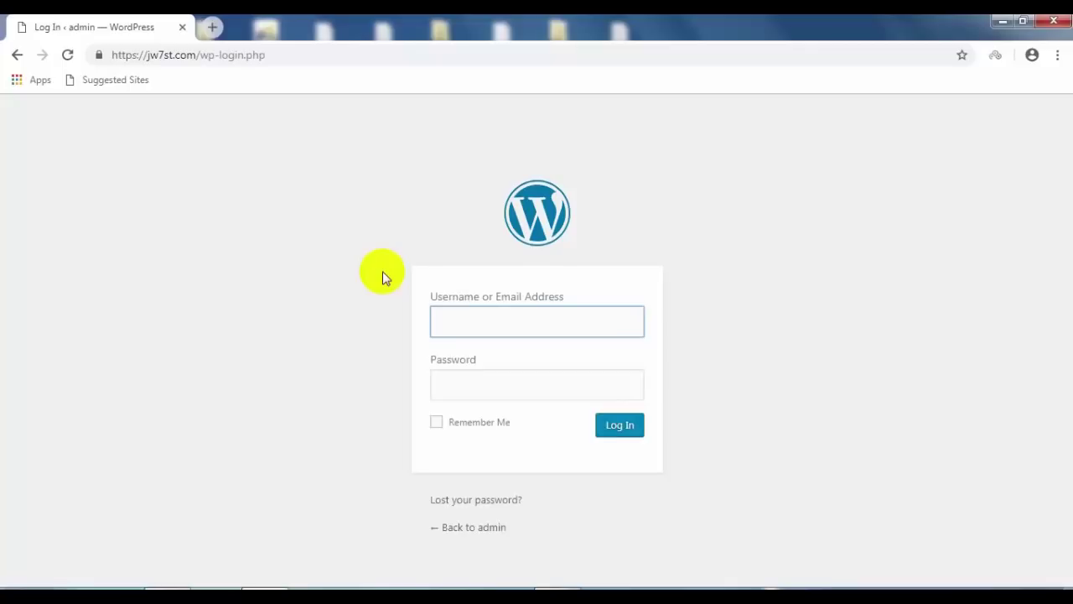
drag(265, 55, 215, 48)
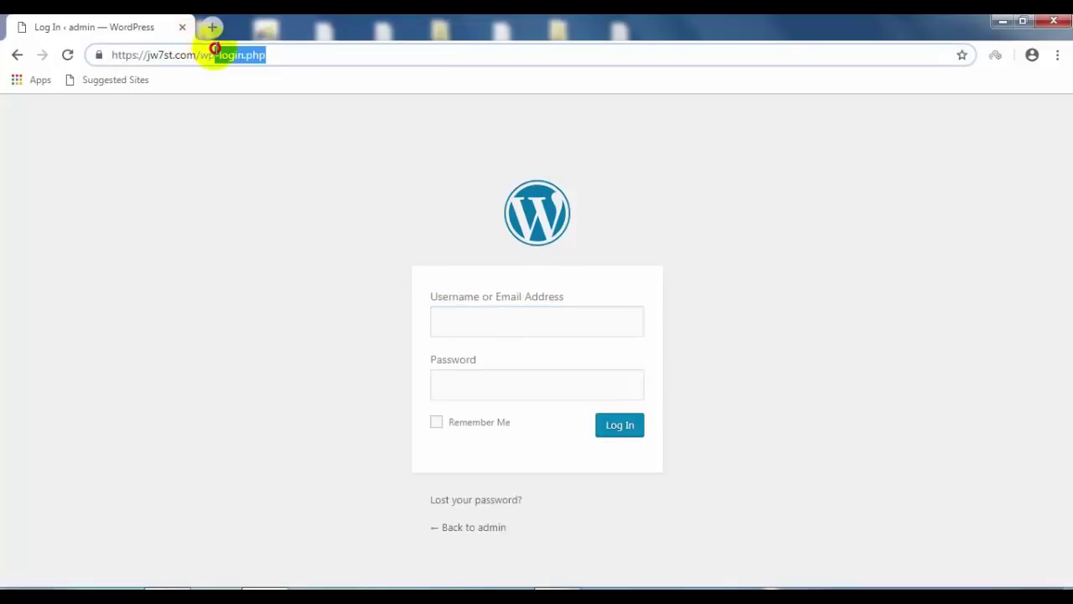
text(adm)
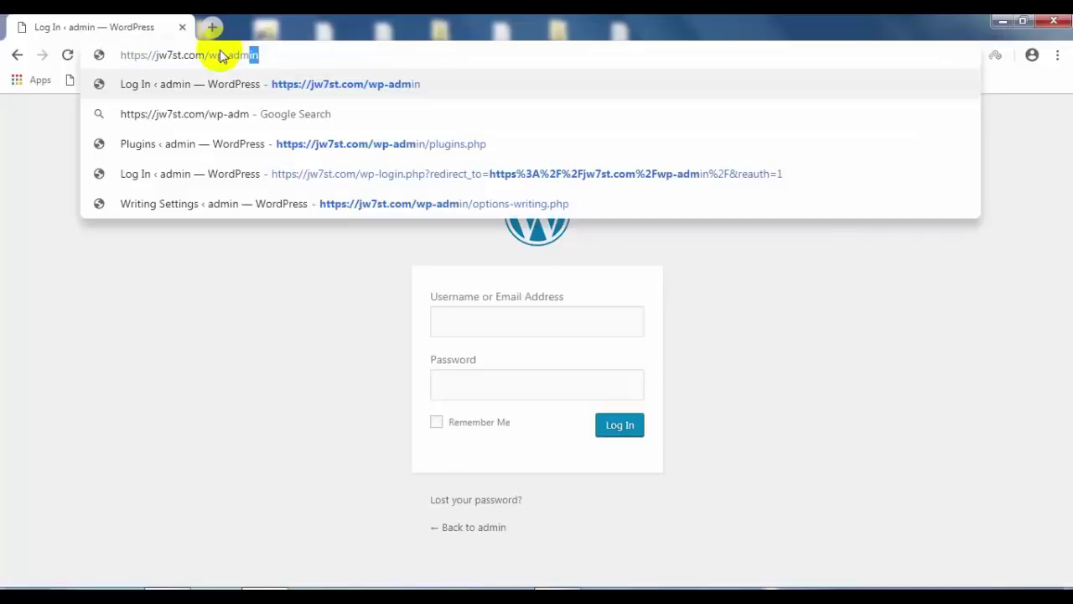
text(in)
key(Return)
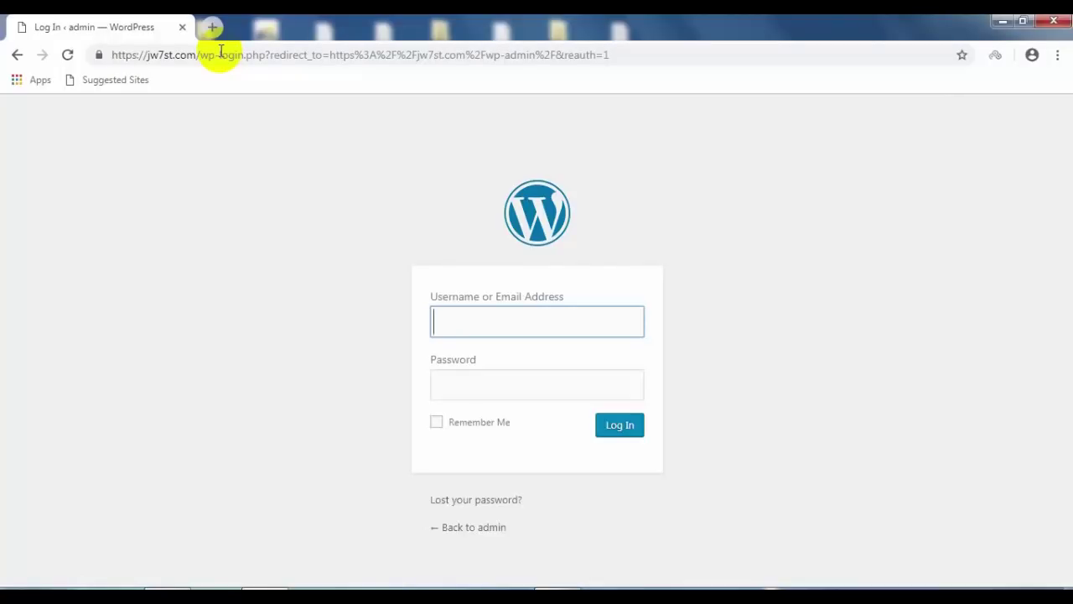
Step: Log in with the saved admin username and the account password
text(admin)
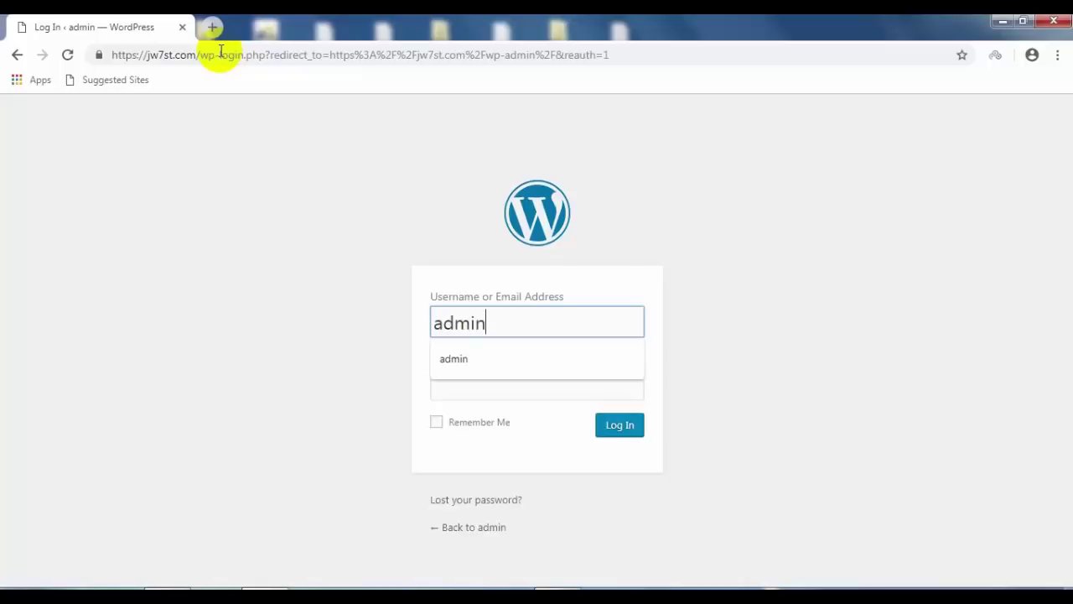
click(445, 358)
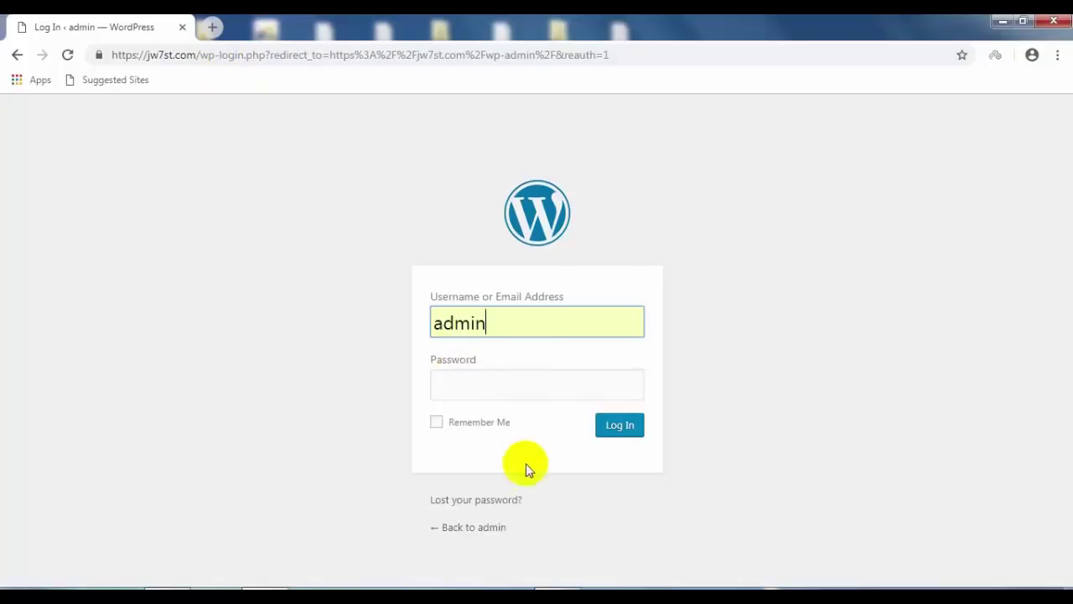
key(Tab)
key(ctrl+v)
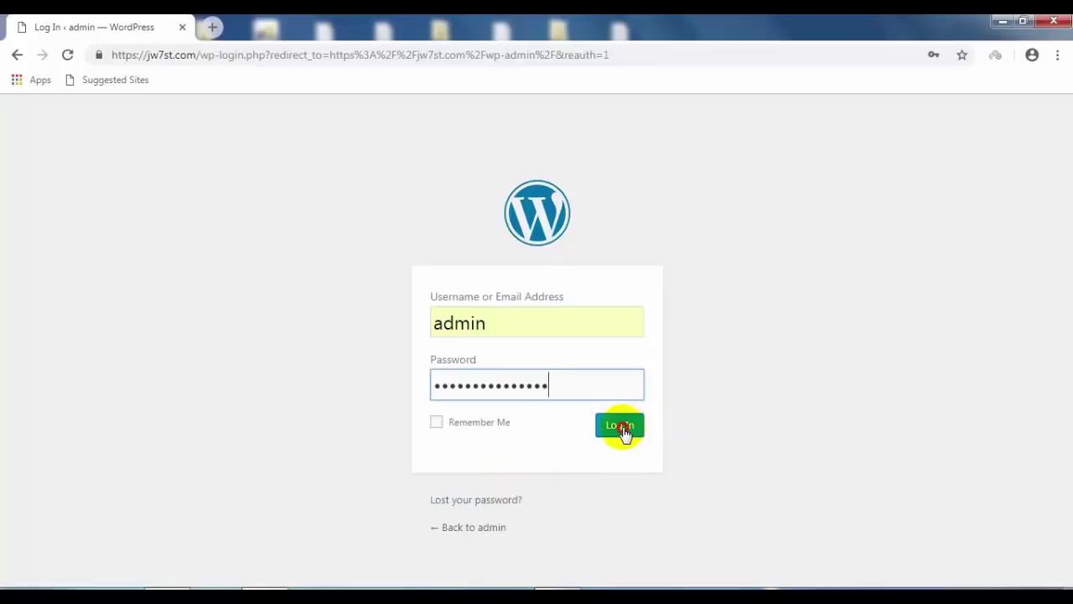
click(628, 433)
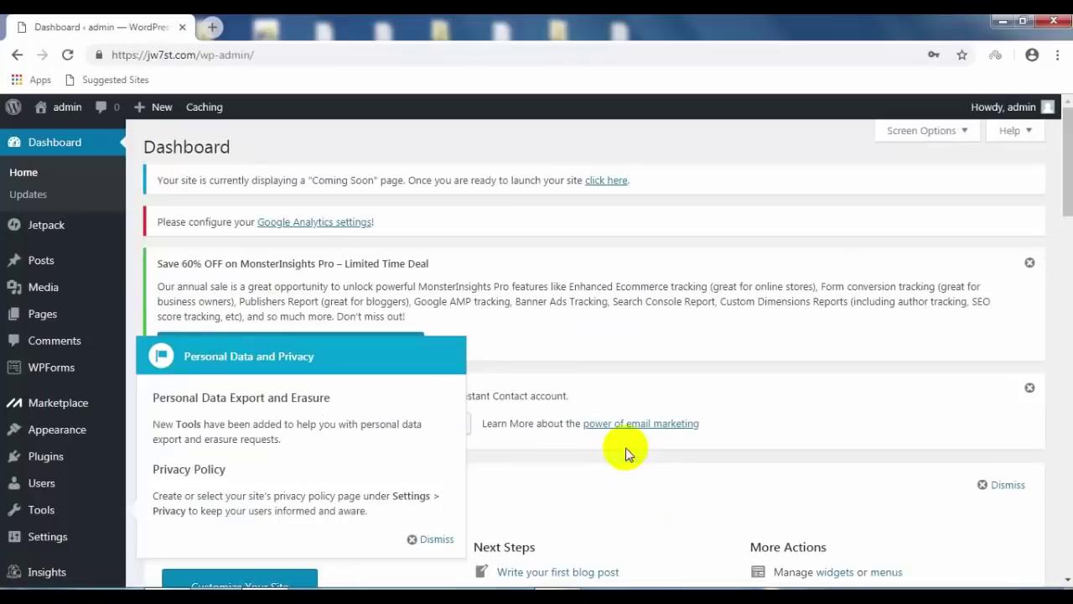
Step: Review the seven installed plugins on the Plugins page, including the MOJO Marketplace 1.3.4 update
scroll(95, 250, down, 3)
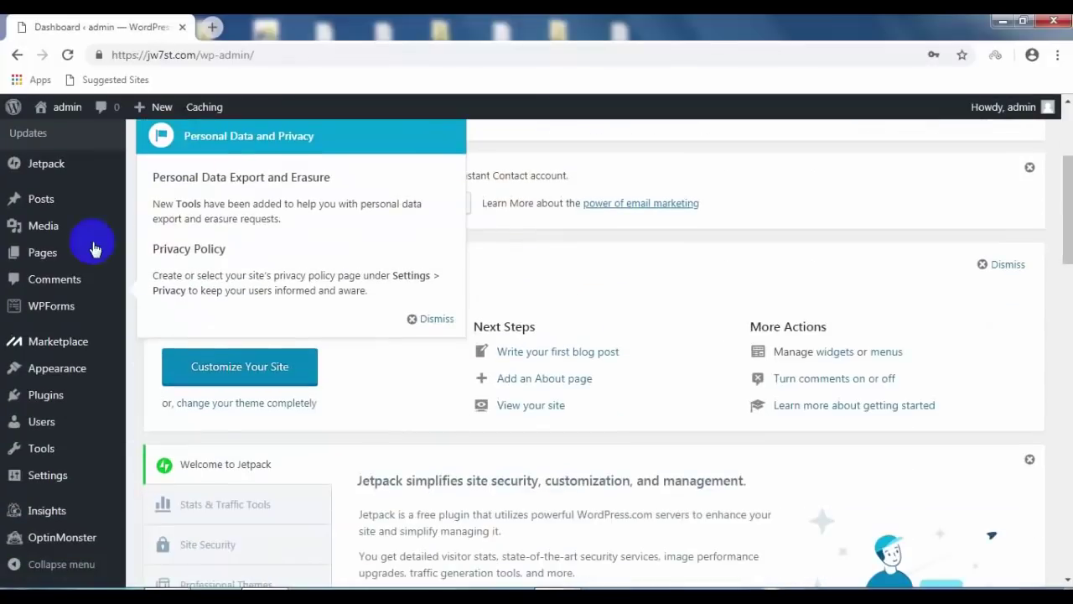
scroll(386, 350, down, 3)
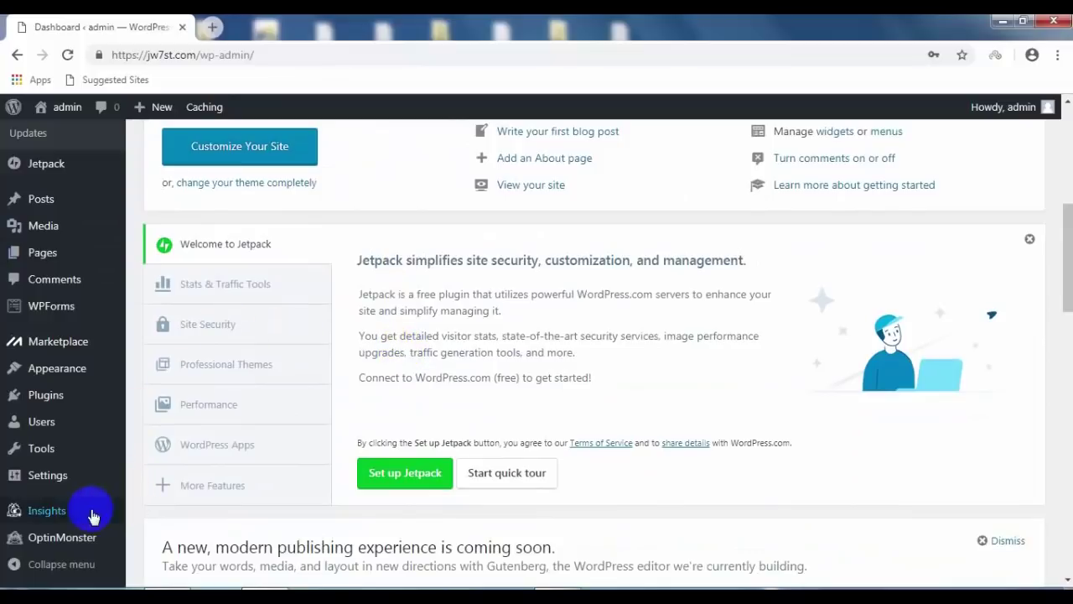
mouse_move(53, 409)
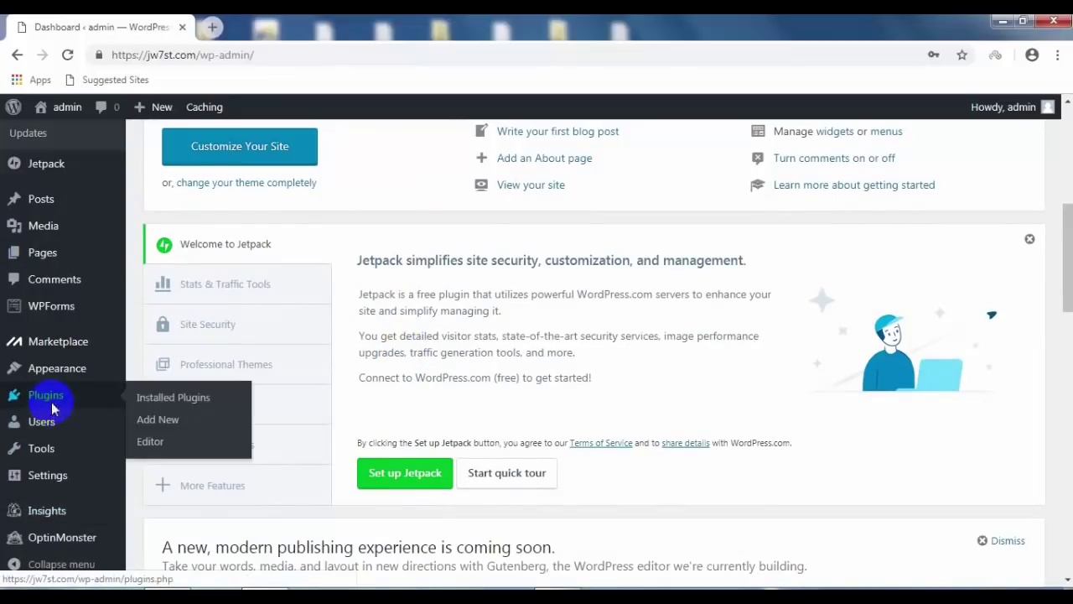
click(49, 401)
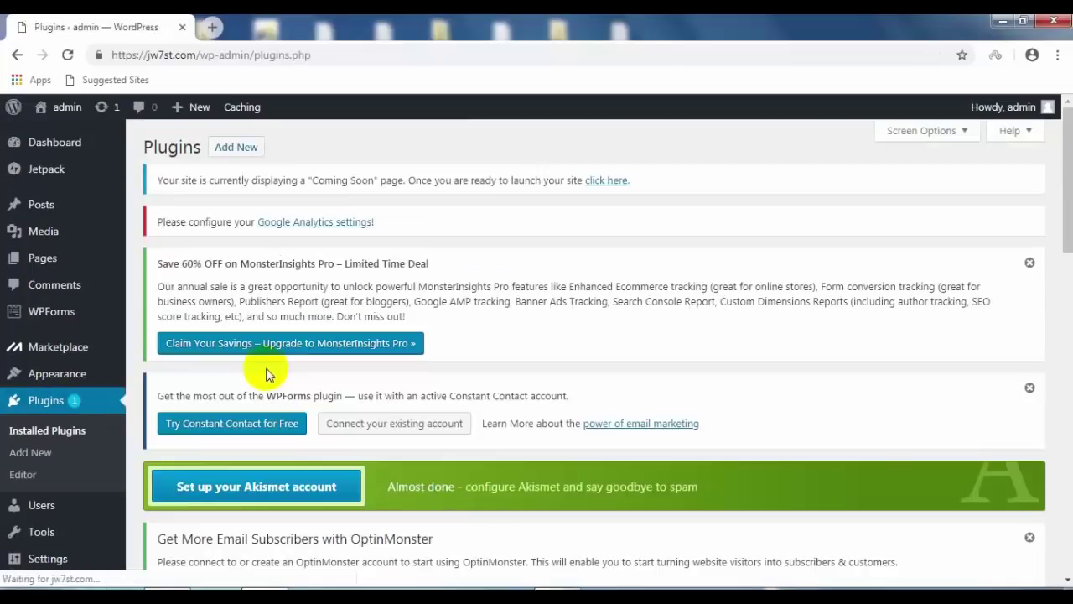
scroll(522, 324, down, 1)
scroll(503, 327, down, 4)
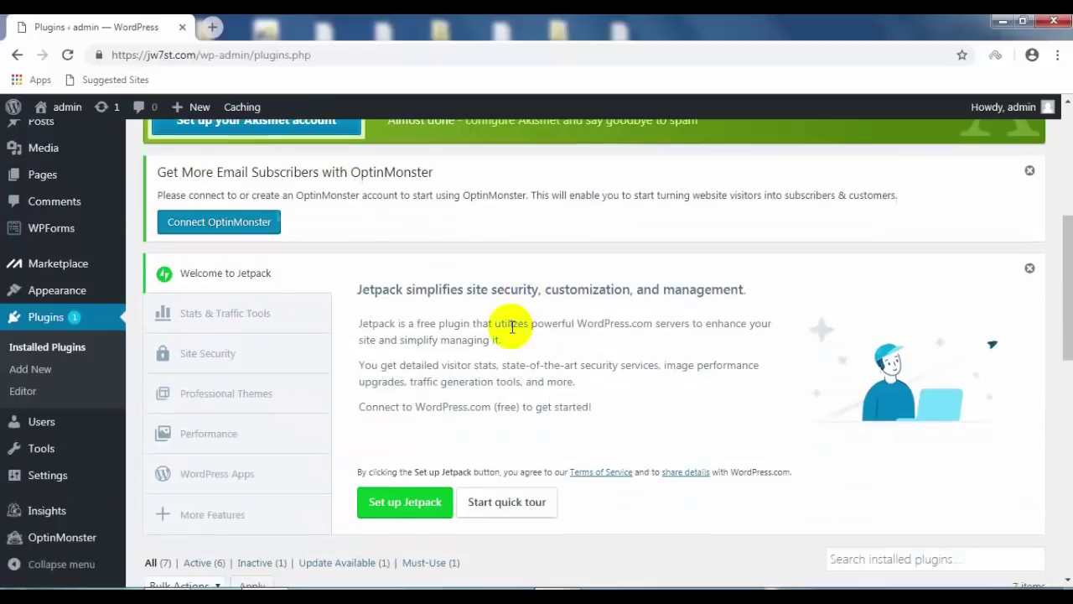
scroll(479, 333, down, 3)
scroll(458, 342, down, 3)
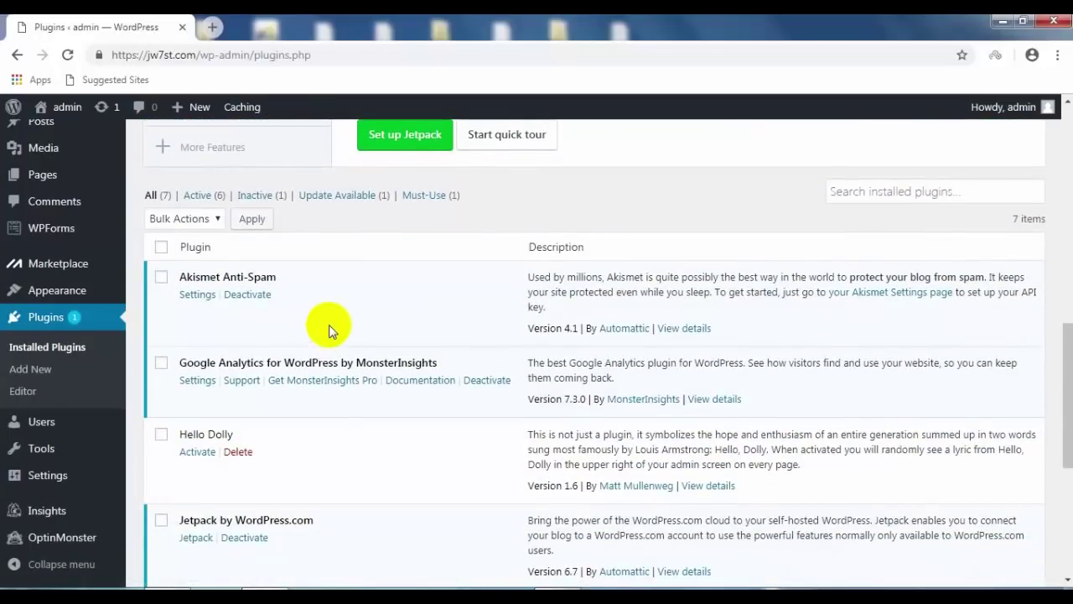
scroll(328, 327, down, 2)
scroll(331, 340, down, 1)
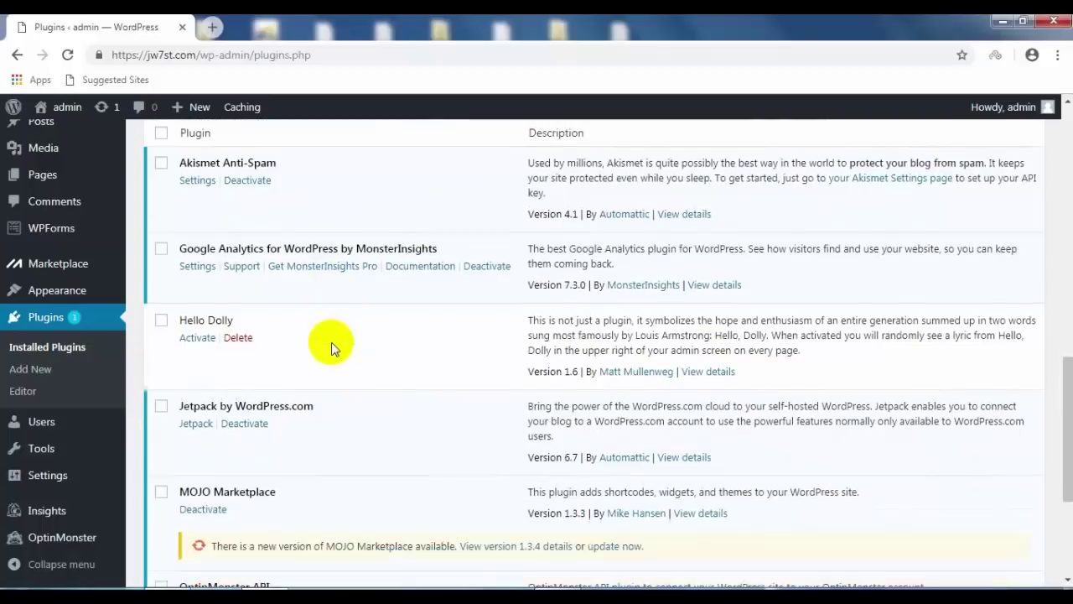
scroll(331, 342, down, 2)
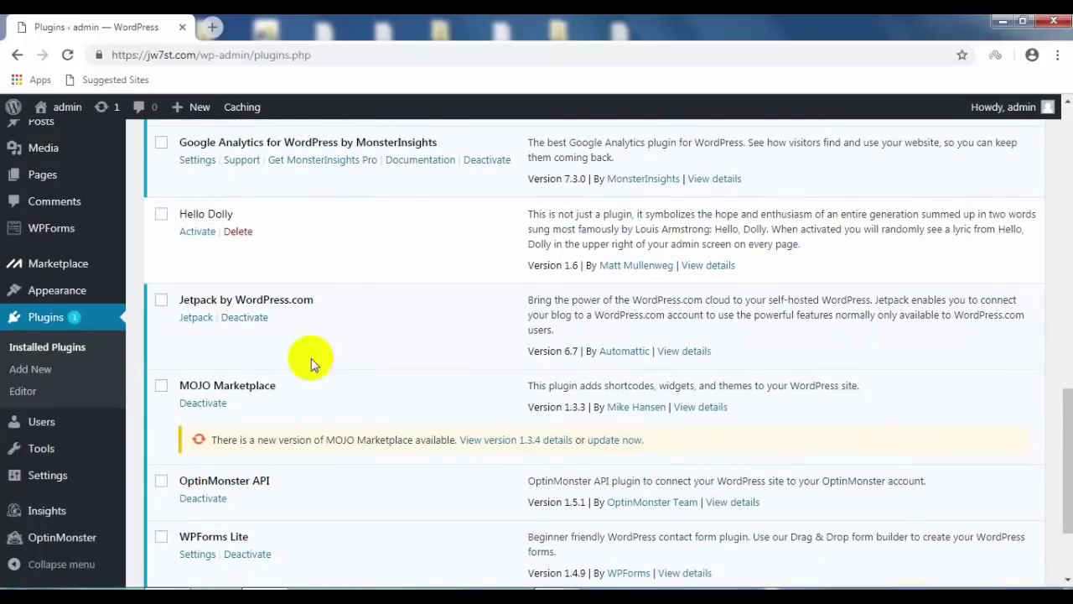
scroll(345, 356, down, 1)
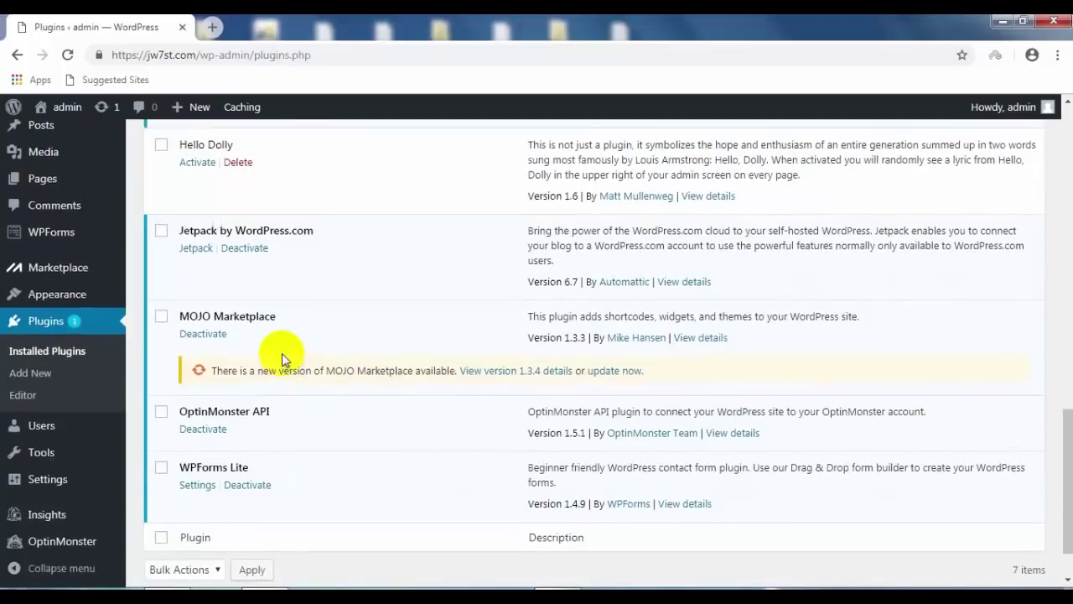
scroll(281, 354, up, 15)
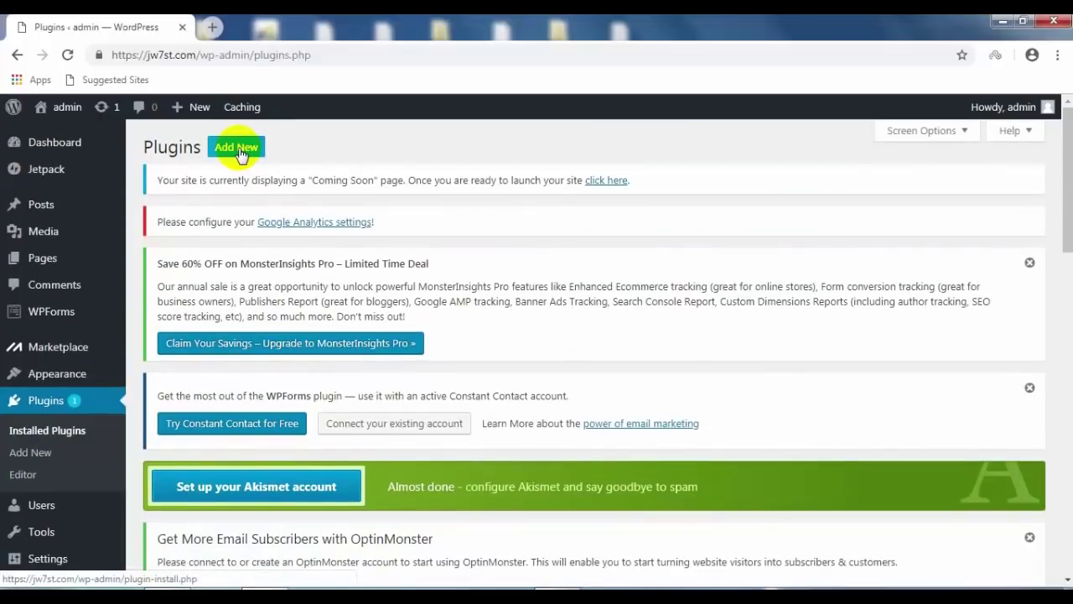
Step: Search the Add Plugins directory for 'WP Super'
click(238, 151)
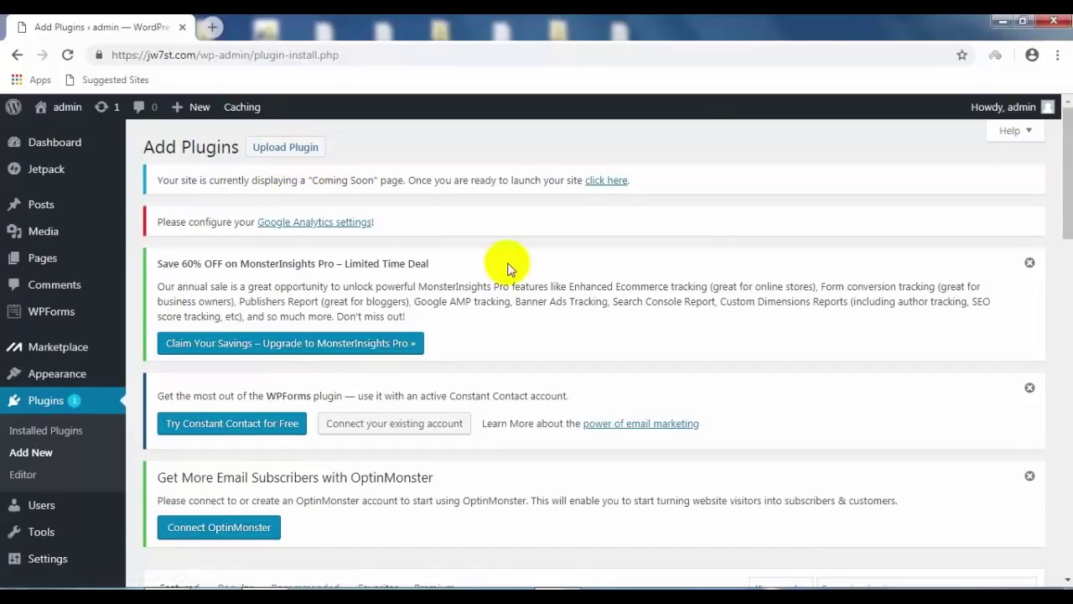
scroll(508, 265, down, 1)
scroll(509, 267, down, 2)
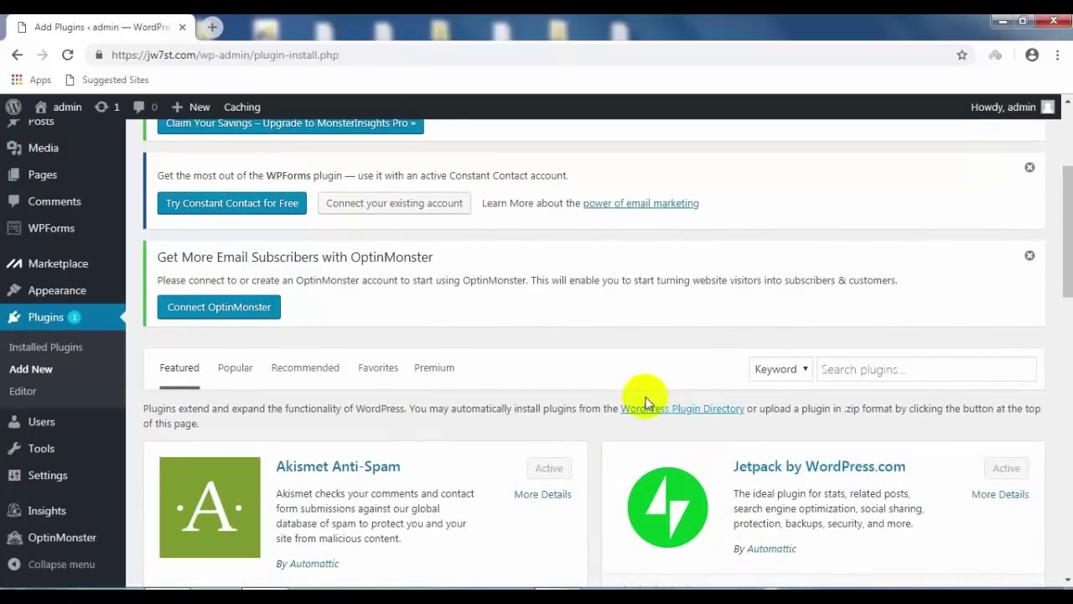
scroll(615, 396, down, 1)
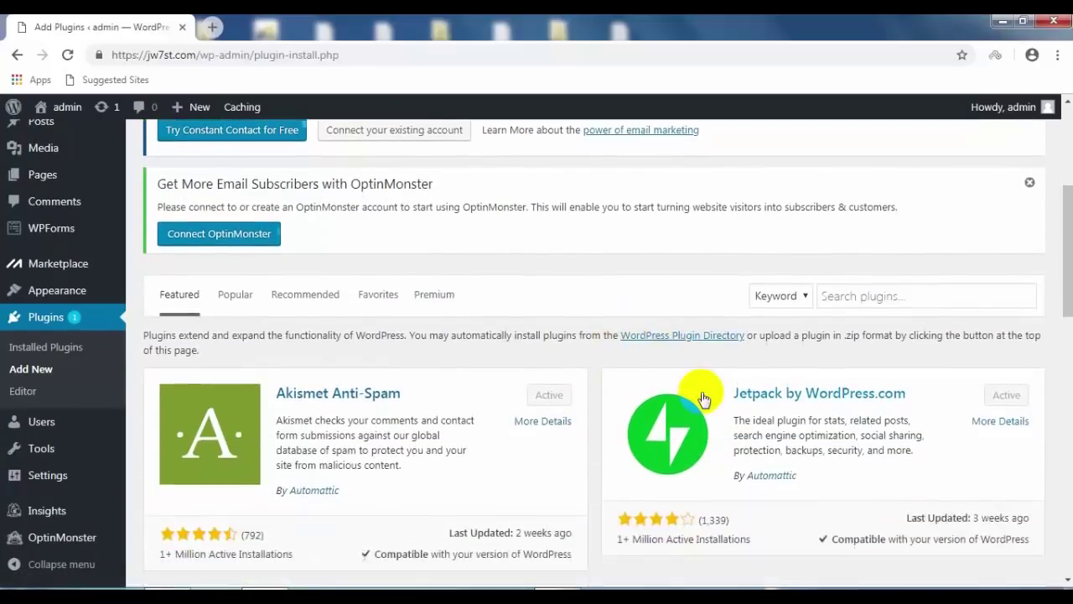
click(868, 301)
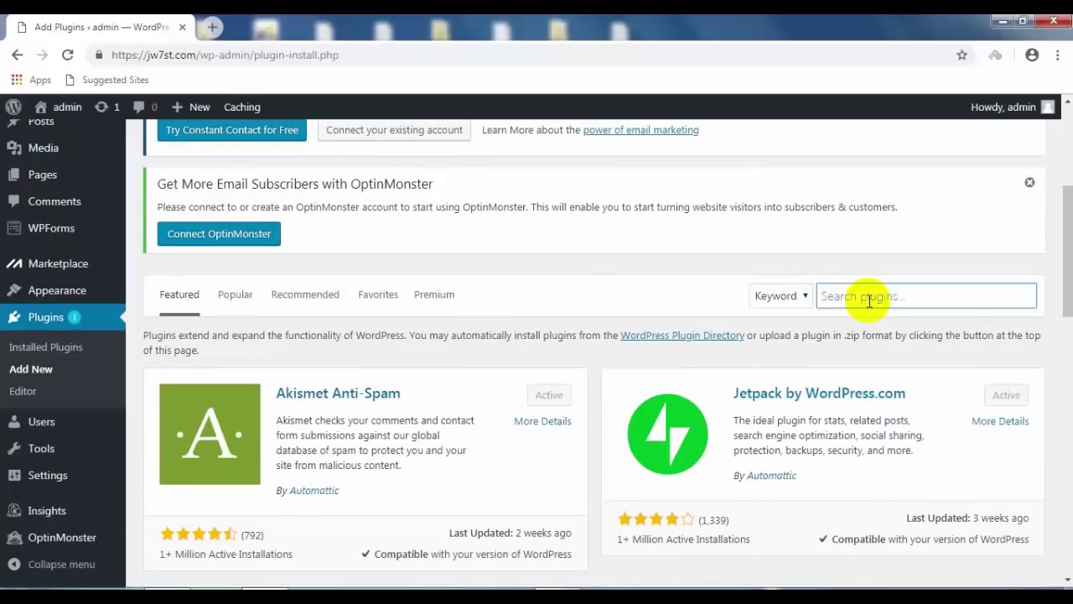
text(WP Super)
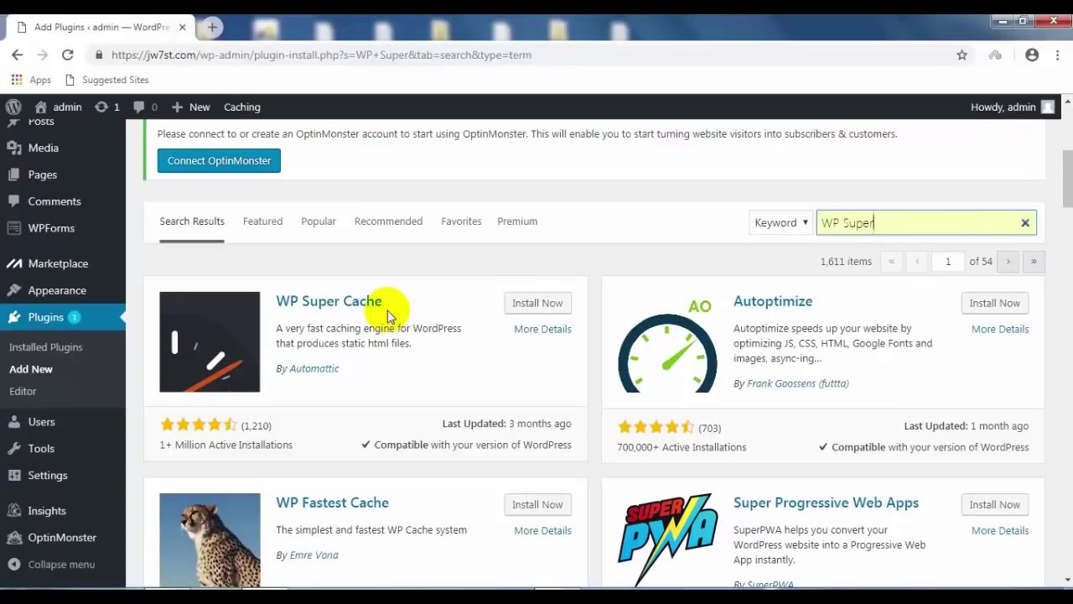
Step: Install and activate WP Super Cache 1.6.4 and locate it in the plugins list
click(529, 309)
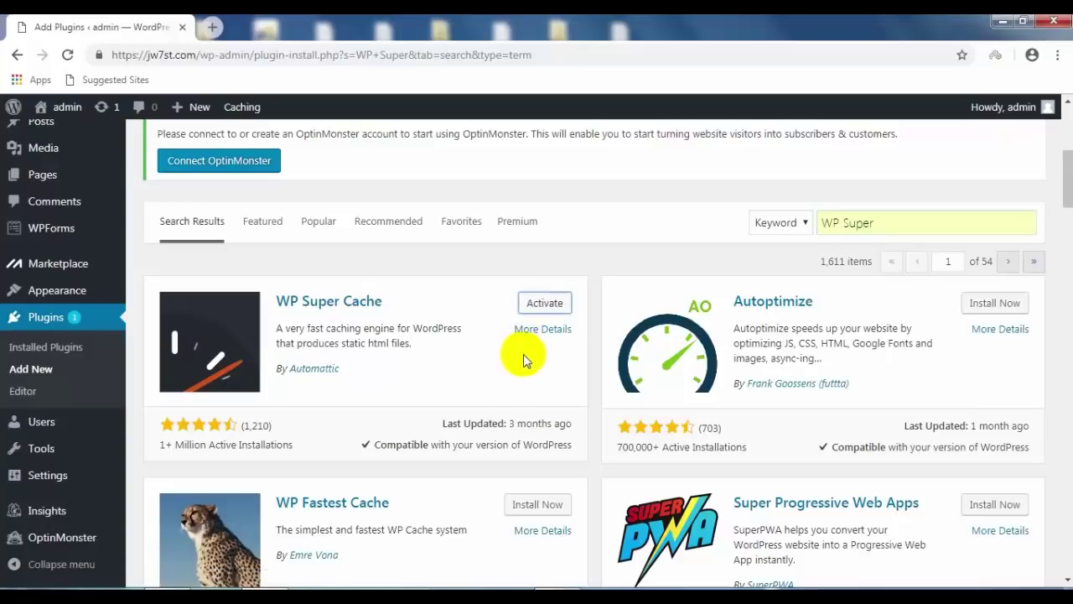
click(544, 305)
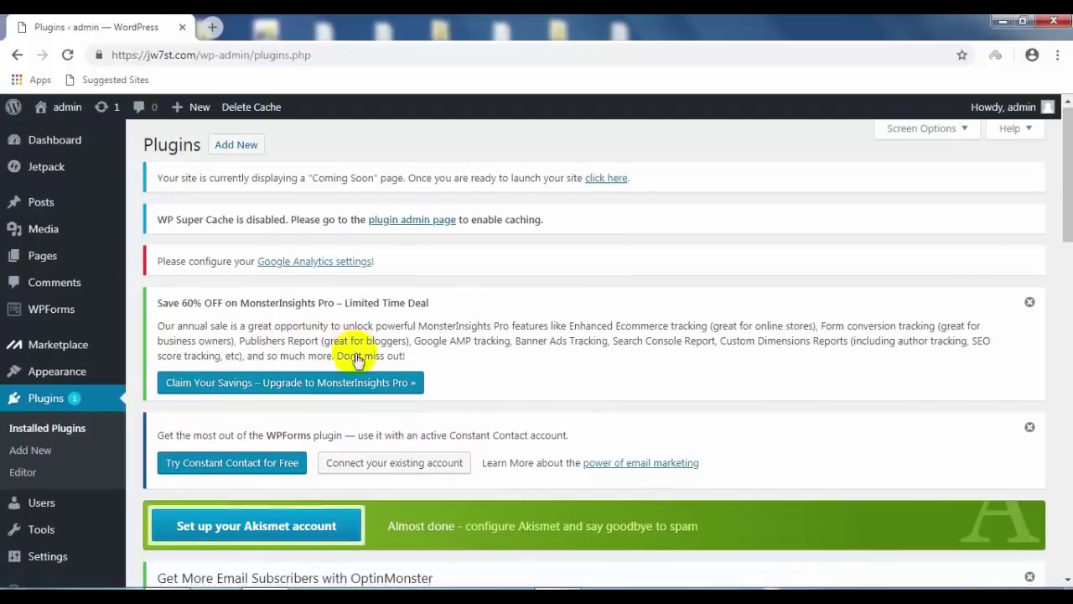
scroll(358, 384, down, 3)
scroll(358, 383, down, 7)
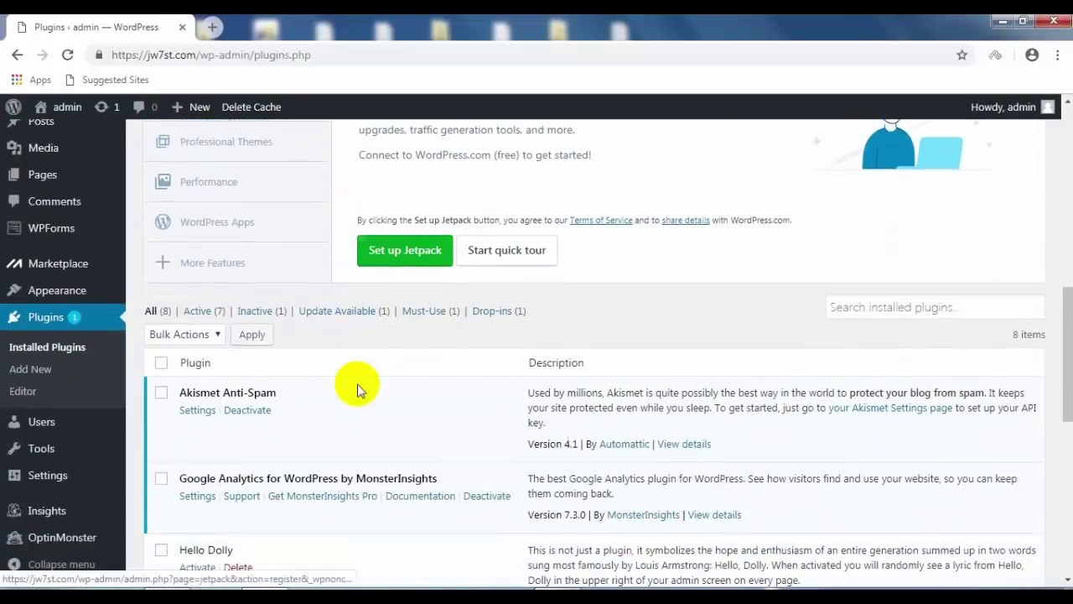
scroll(358, 387, down, 4)
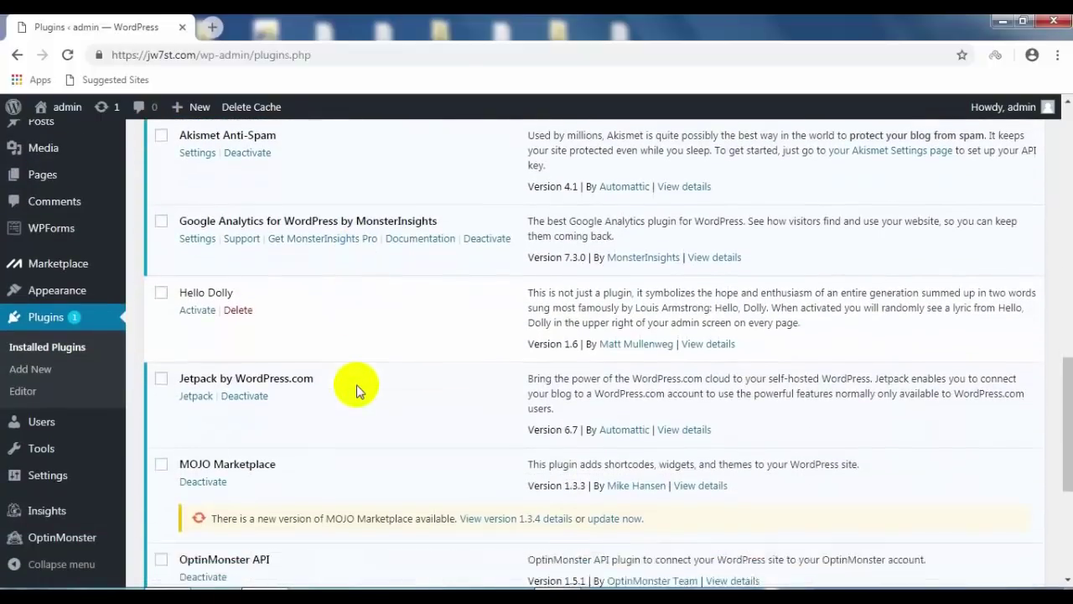
scroll(356, 388, down, 2)
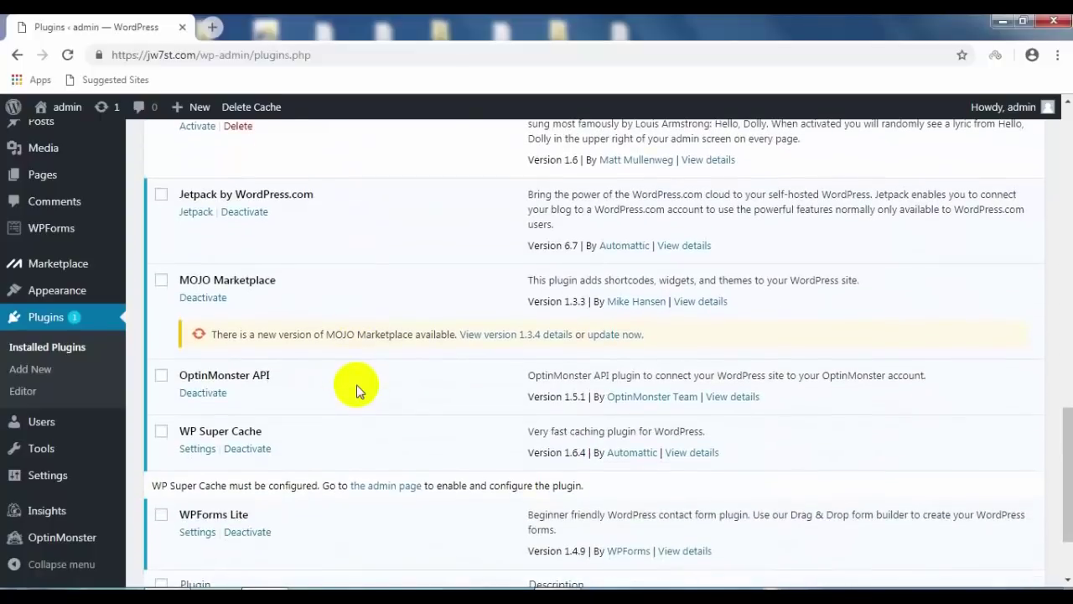
Step: Set WP Super Cache caching to On (Recommended) and update the status
click(197, 450)
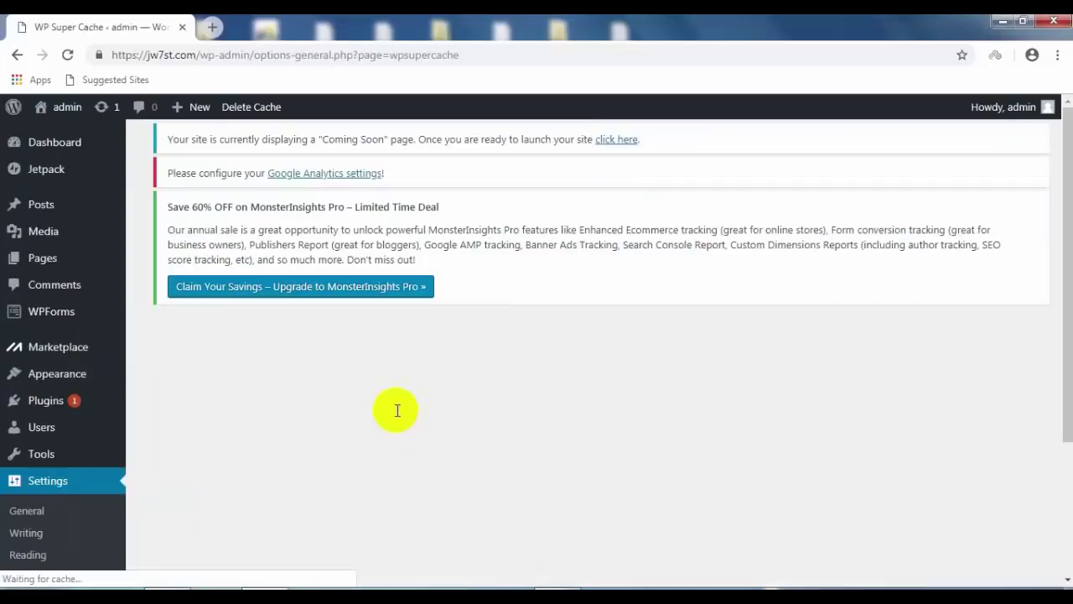
scroll(281, 383, down, 4)
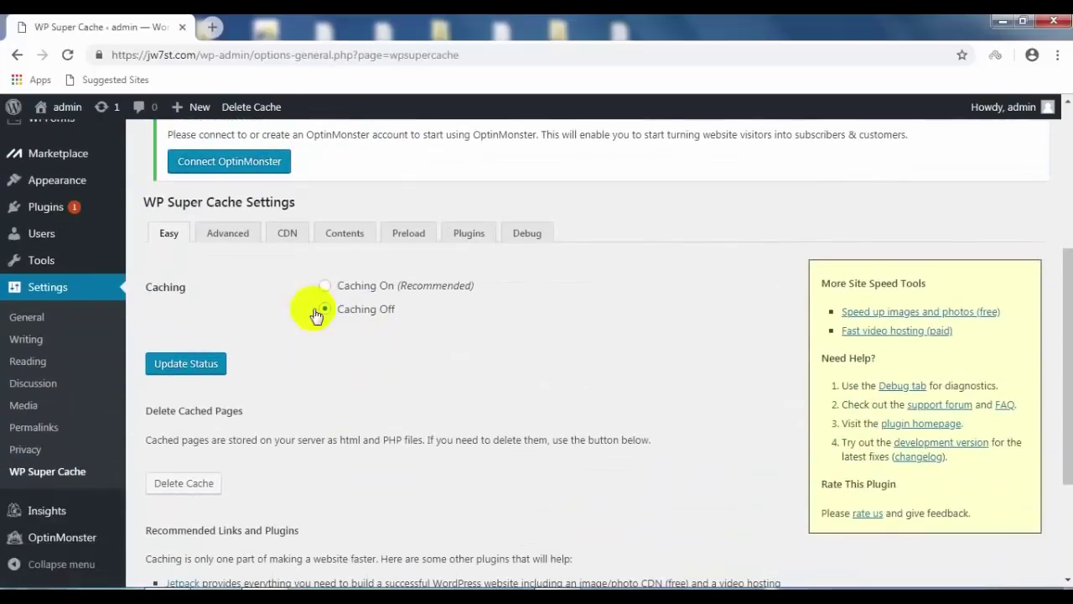
click(324, 285)
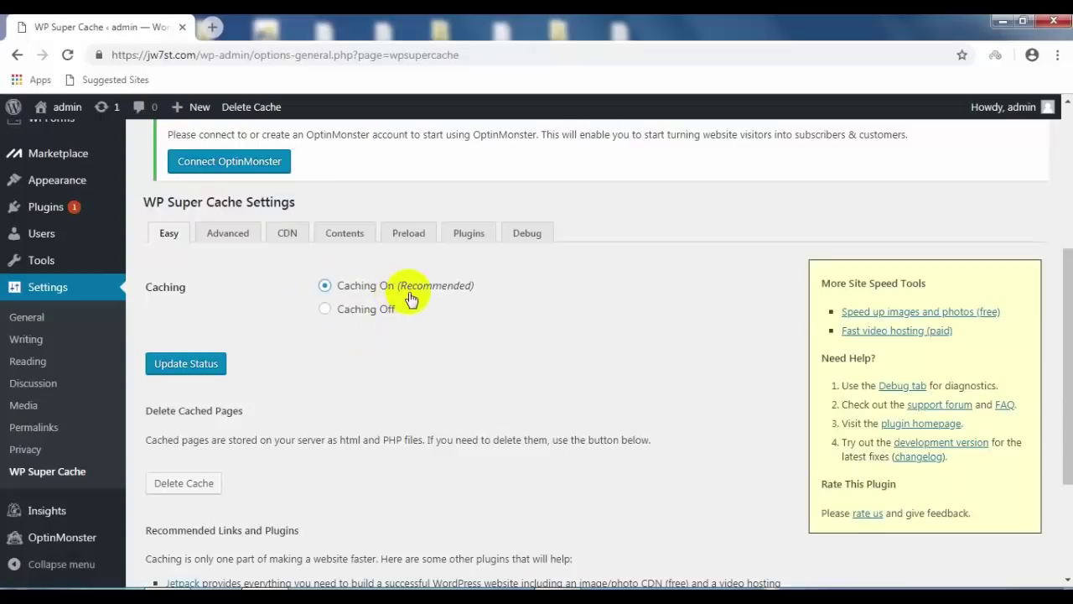
click(206, 366)
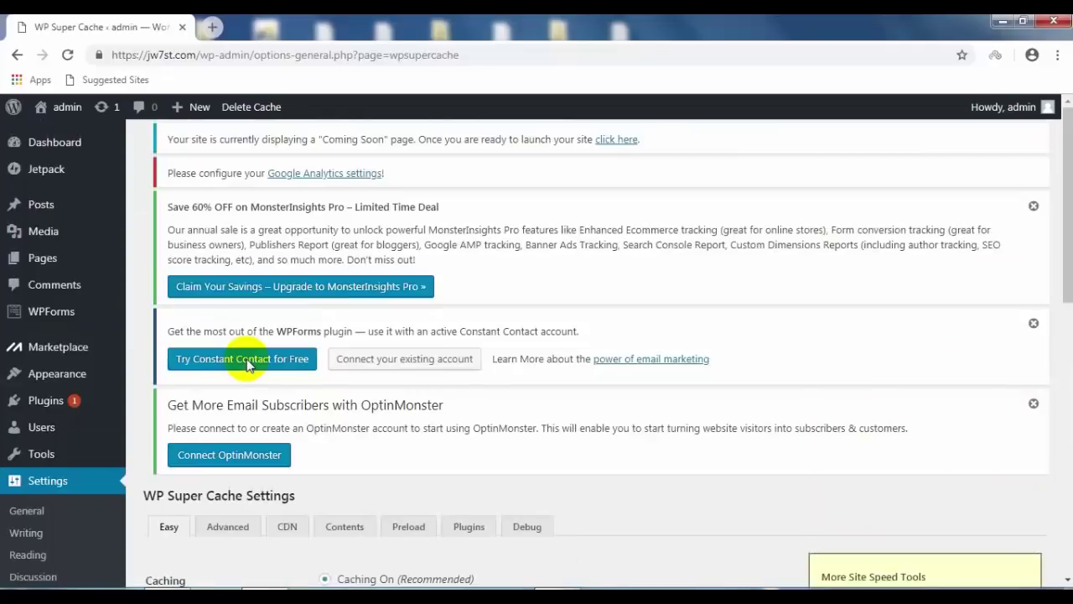
scroll(268, 386, down, 3)
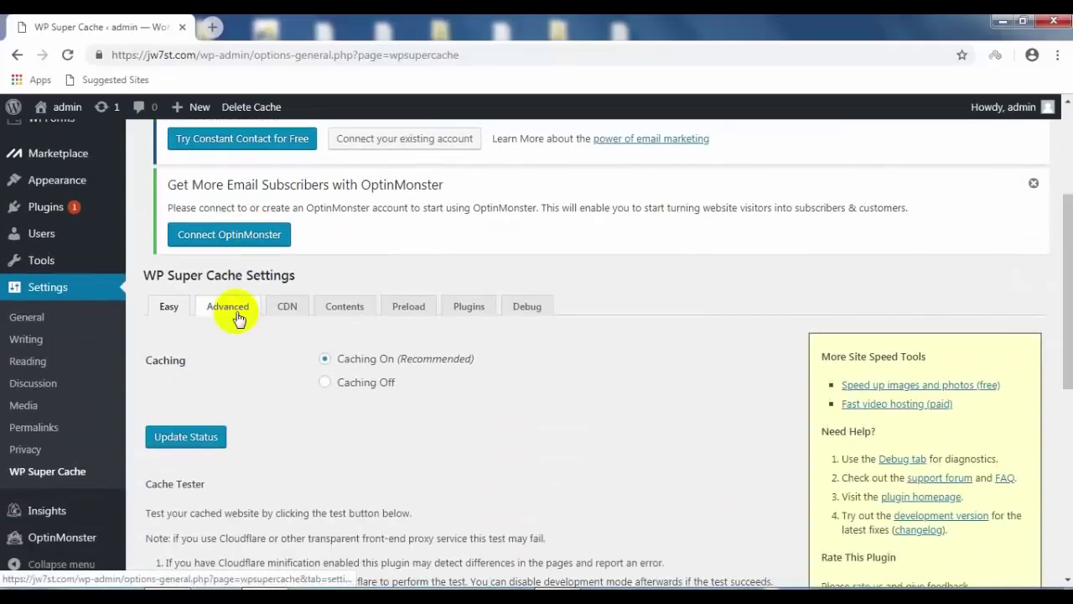
Step: Show the WP Super Cache CDN tab and scroll to its options
click(283, 312)
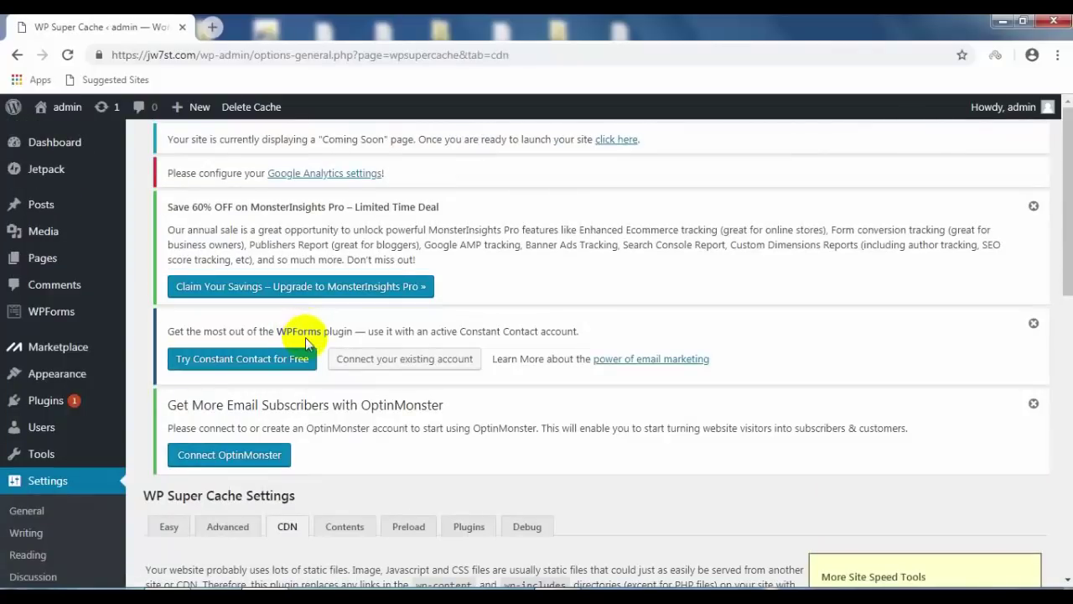
scroll(306, 334, down, 4)
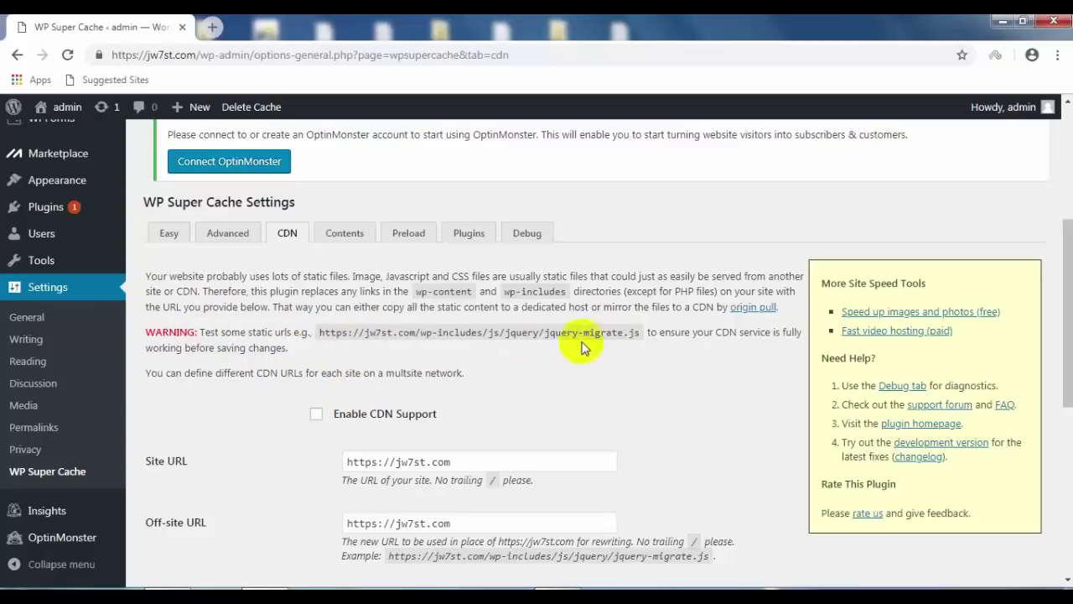
Step: Load the example jquery-migrate.js URL in a new tab and return to the settings tab
drag(642, 338, 317, 335)
key(ctrl+c)
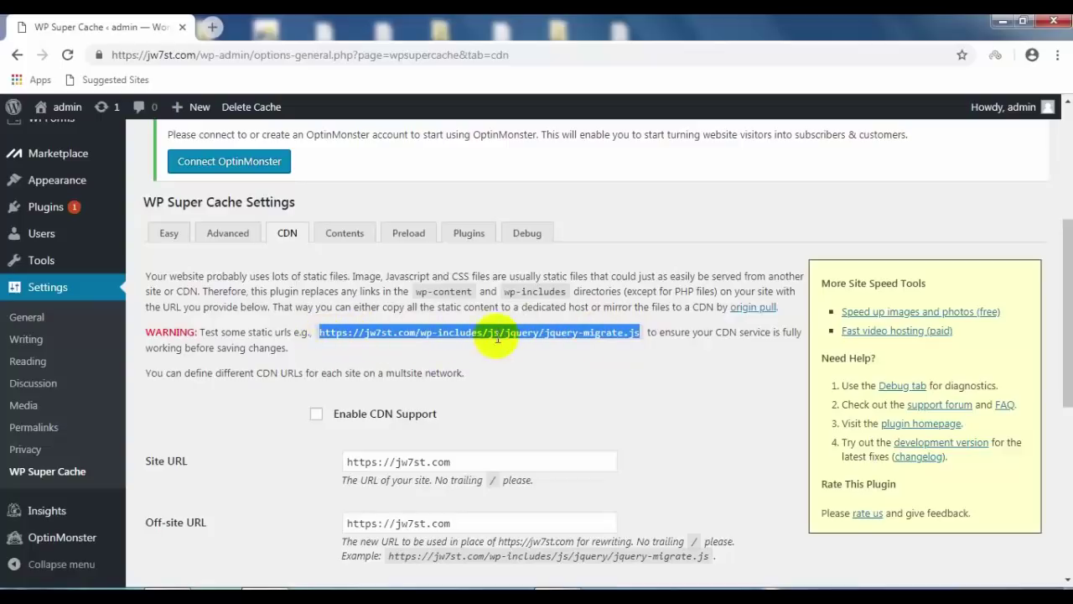
right_click(553, 346)
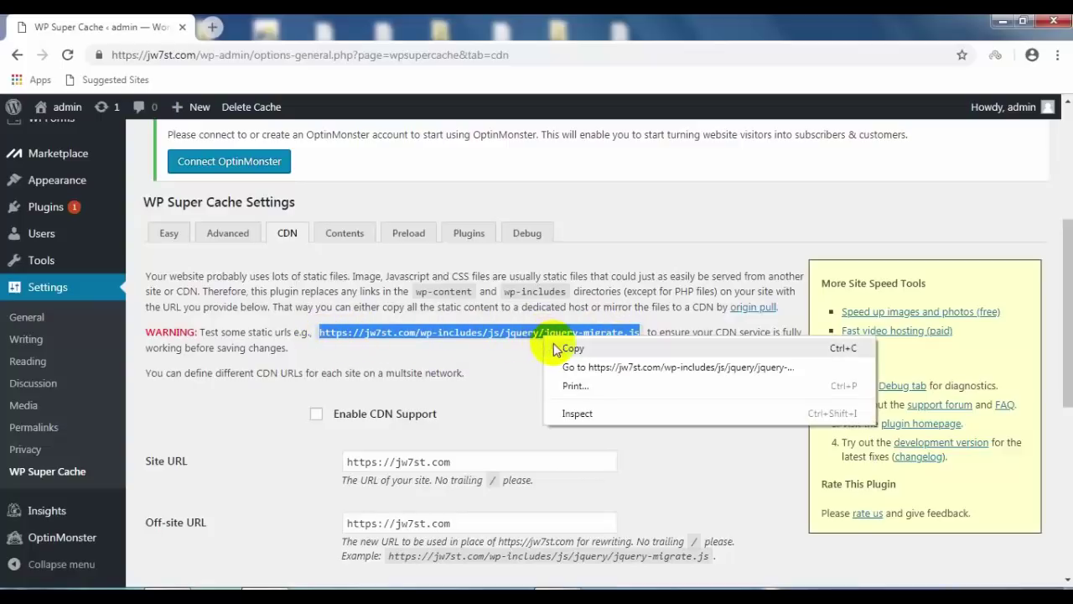
click(574, 348)
click(211, 30)
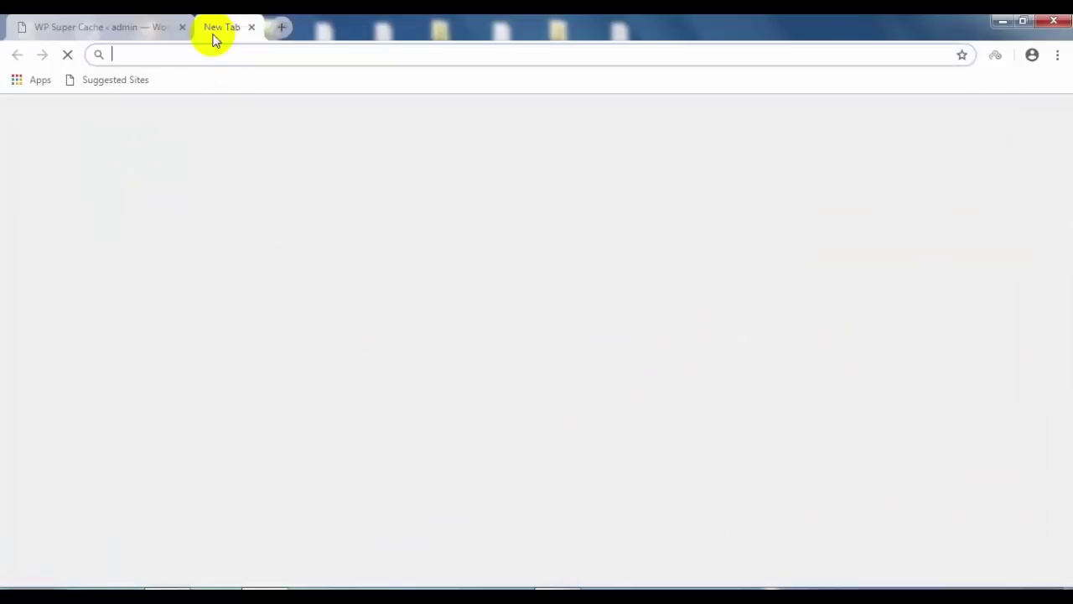
right_click(186, 59)
click(215, 133)
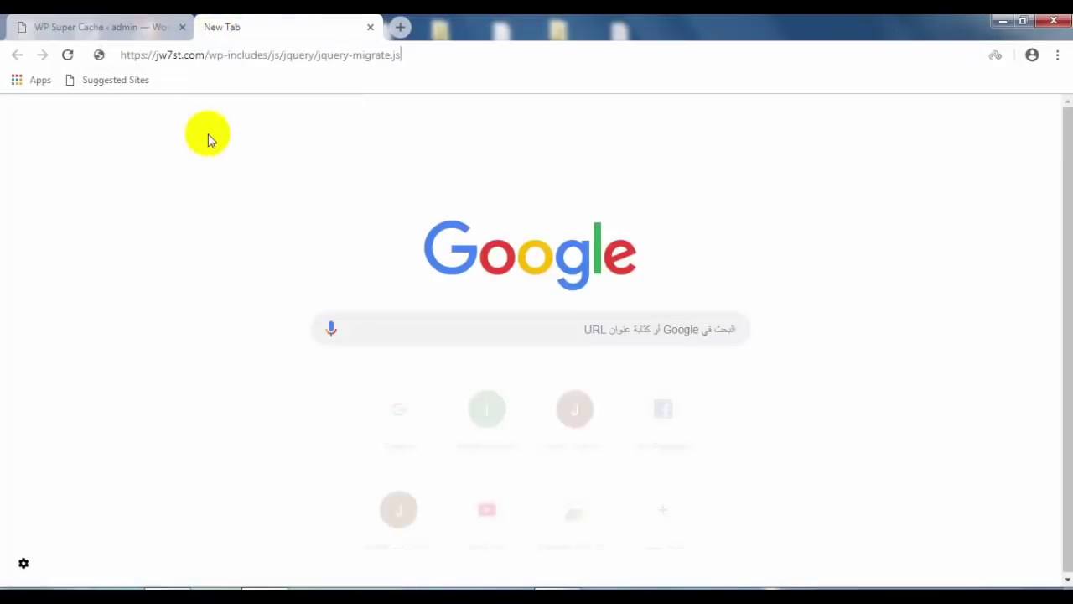
key(Return)
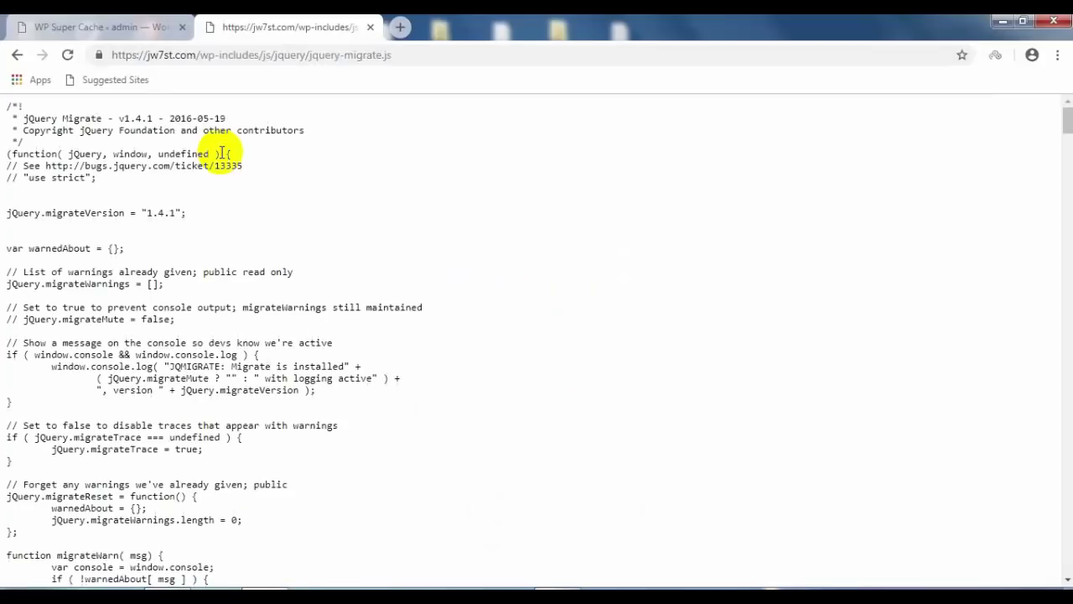
mouse_move(1064, 122)
mouse_down()
mouse_move(1055, 520)
mouse_move(1067, 571)
mouse_move(1066, 112)
mouse_up()
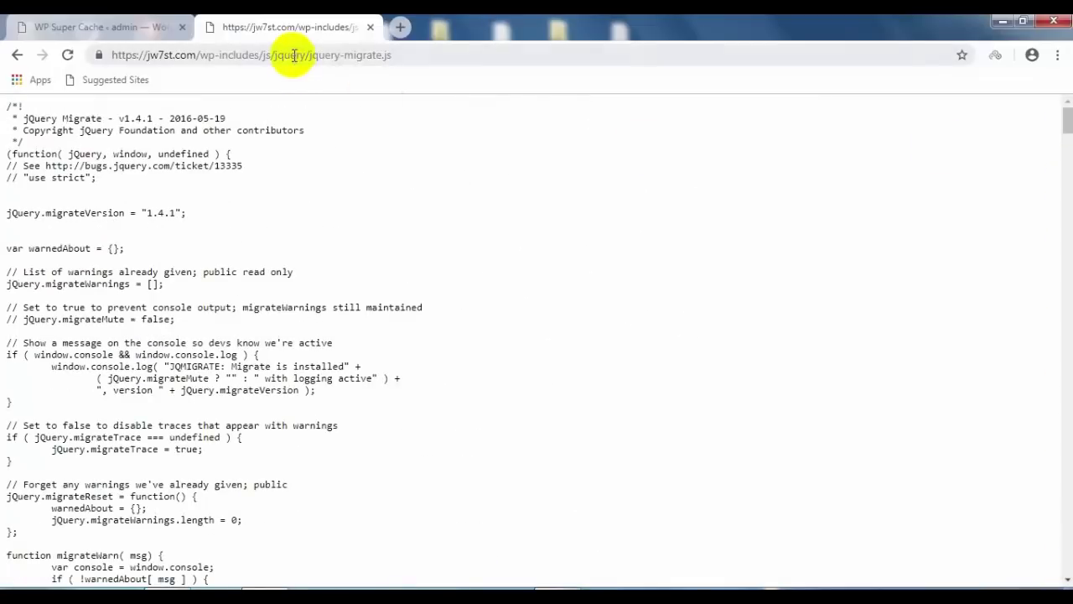
drag(391, 55, 343, 55)
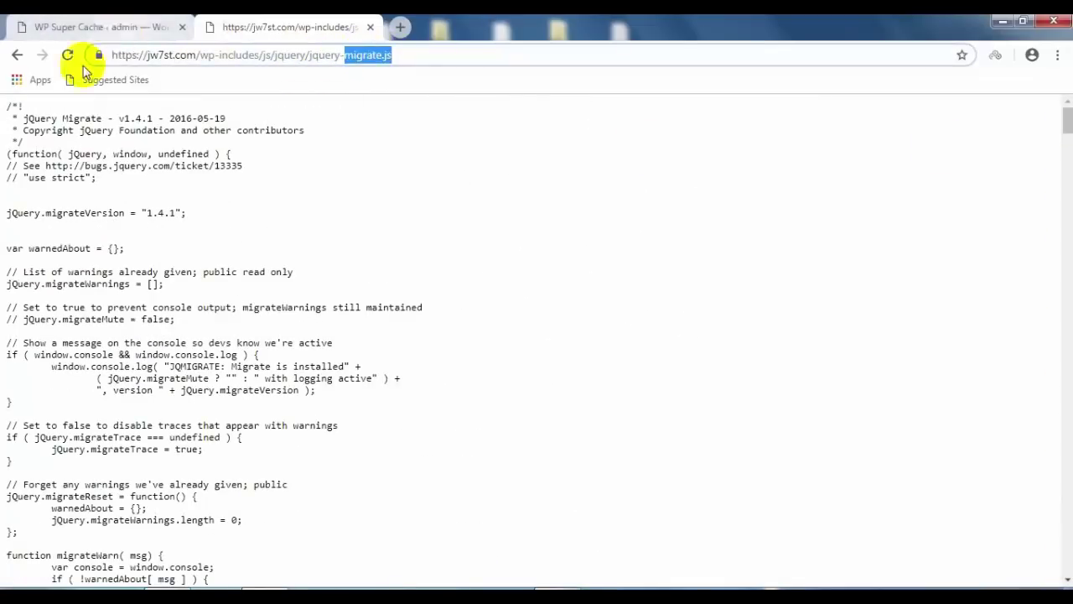
click(101, 26)
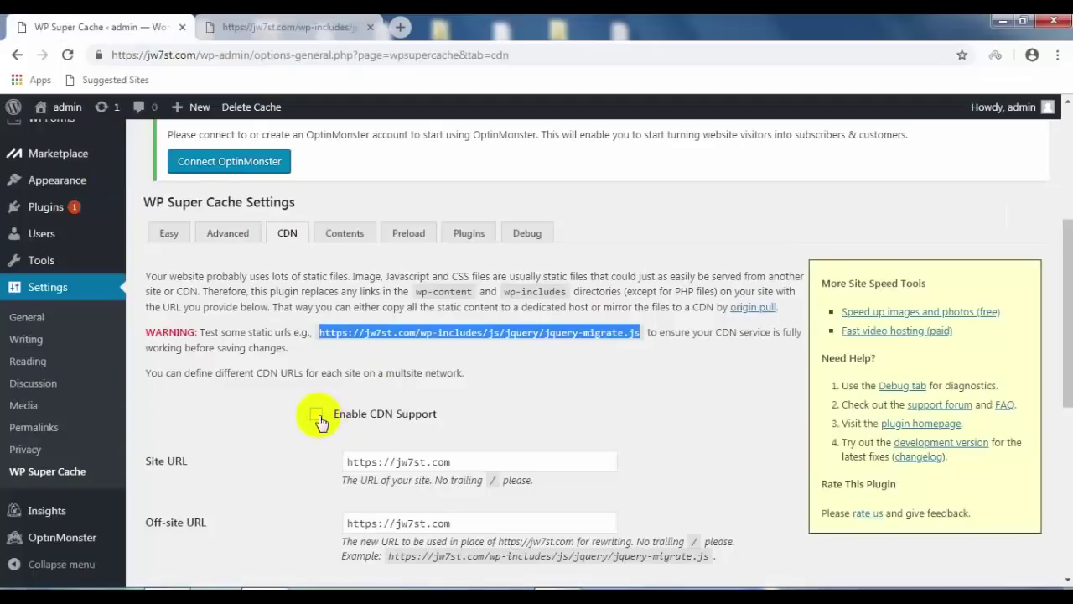
click(318, 416)
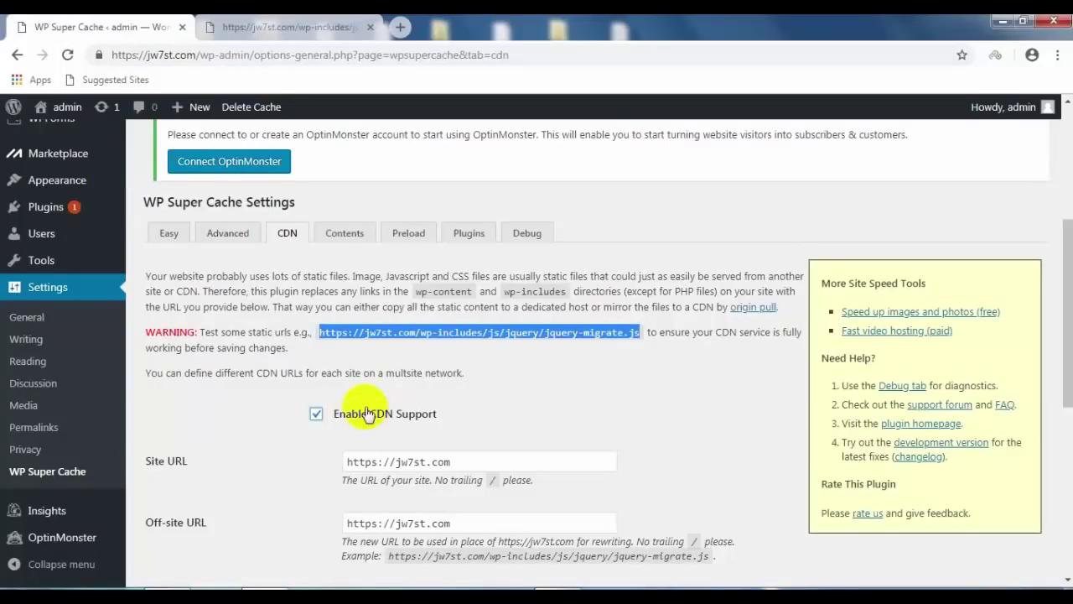
scroll(445, 386, down, 2)
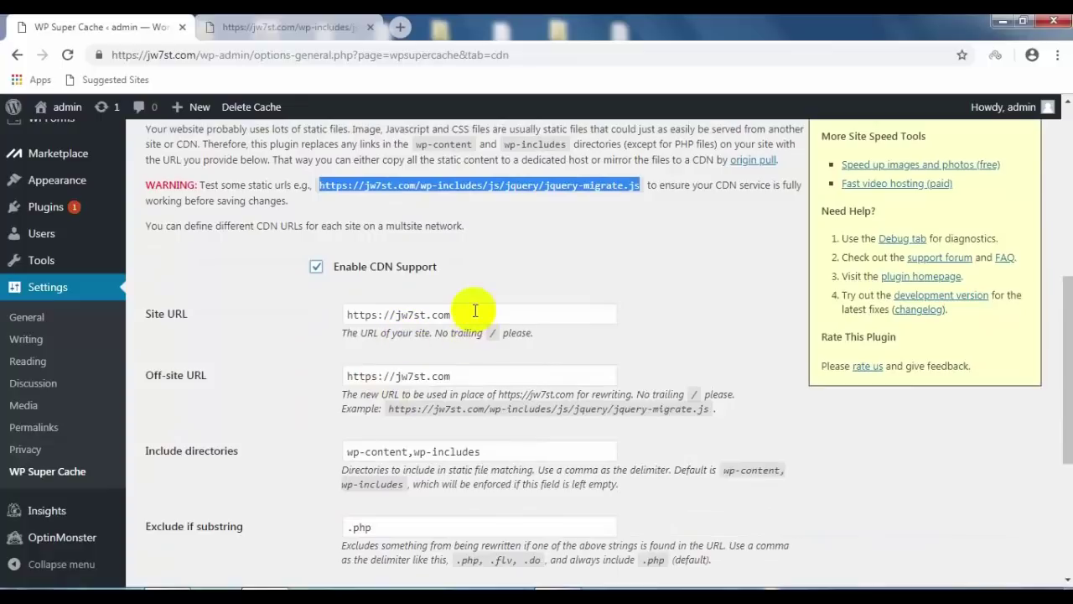
click(473, 312)
text(/)
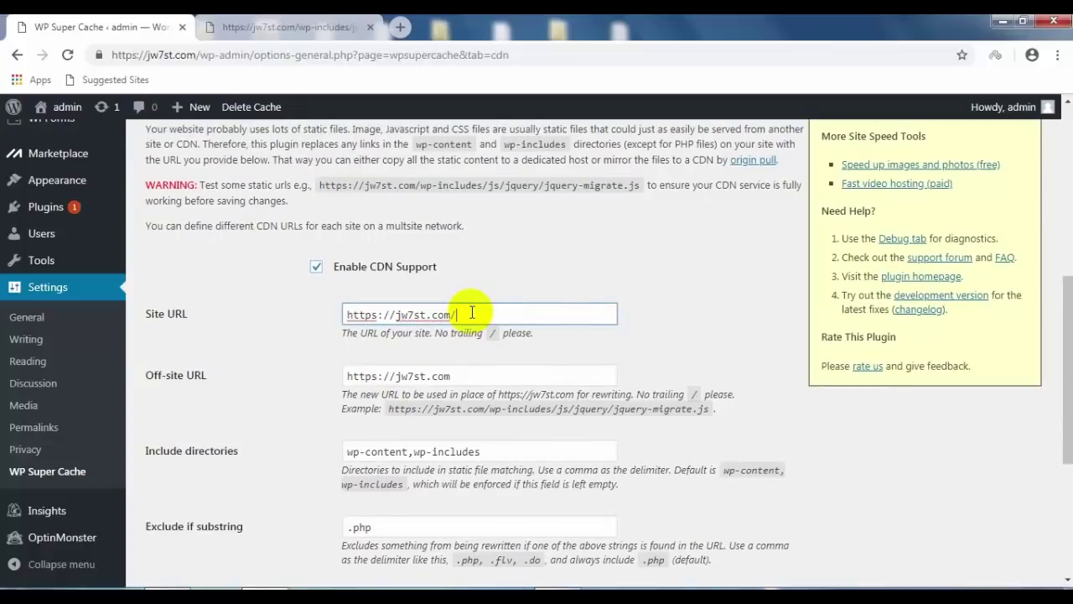
key(BackSpace)
scroll(411, 318, down, 1)
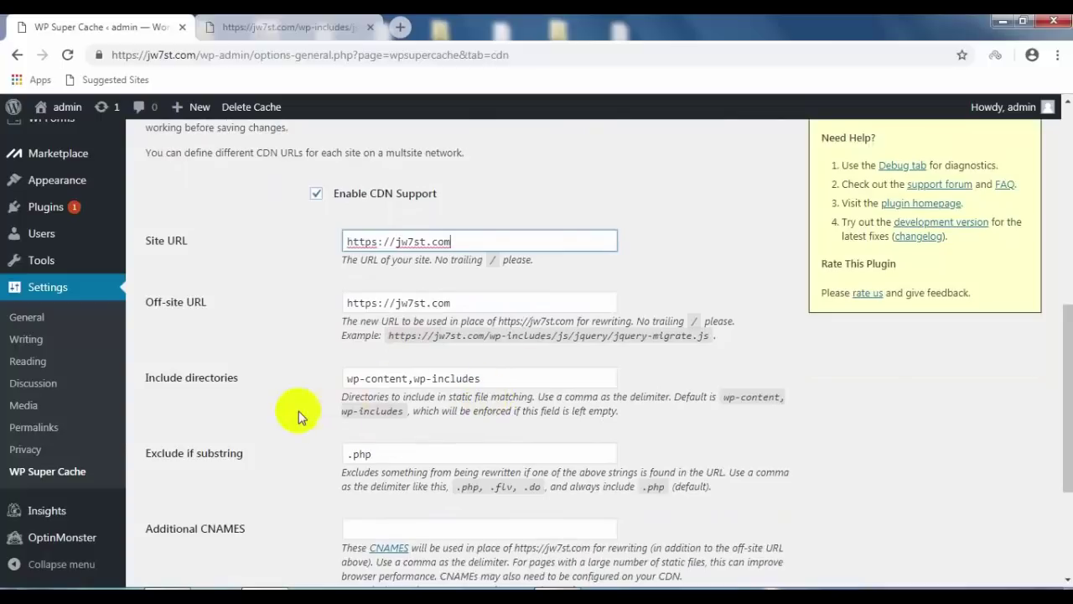
scroll(294, 411, down, 3)
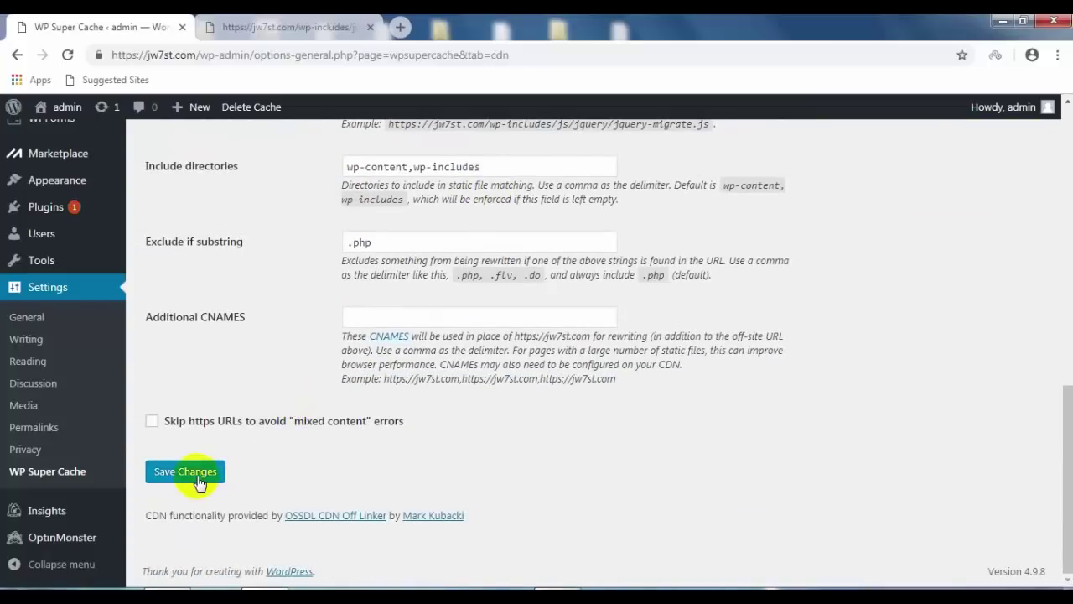
click(200, 482)
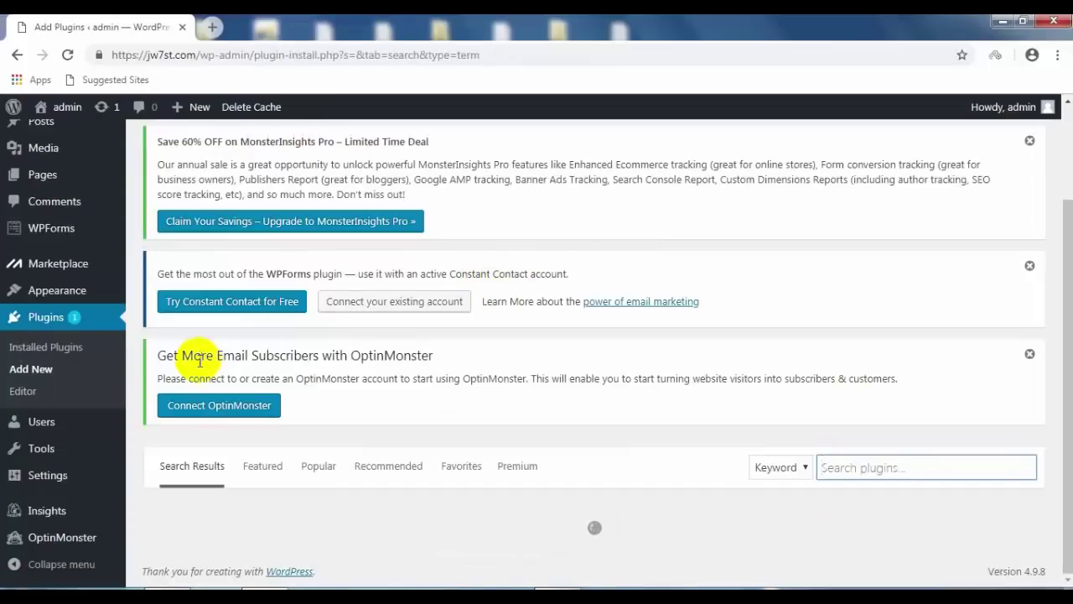
Step: Search plugins for 'ssl' and browse the 1,624 results led by Really Simple SSL
click(855, 470)
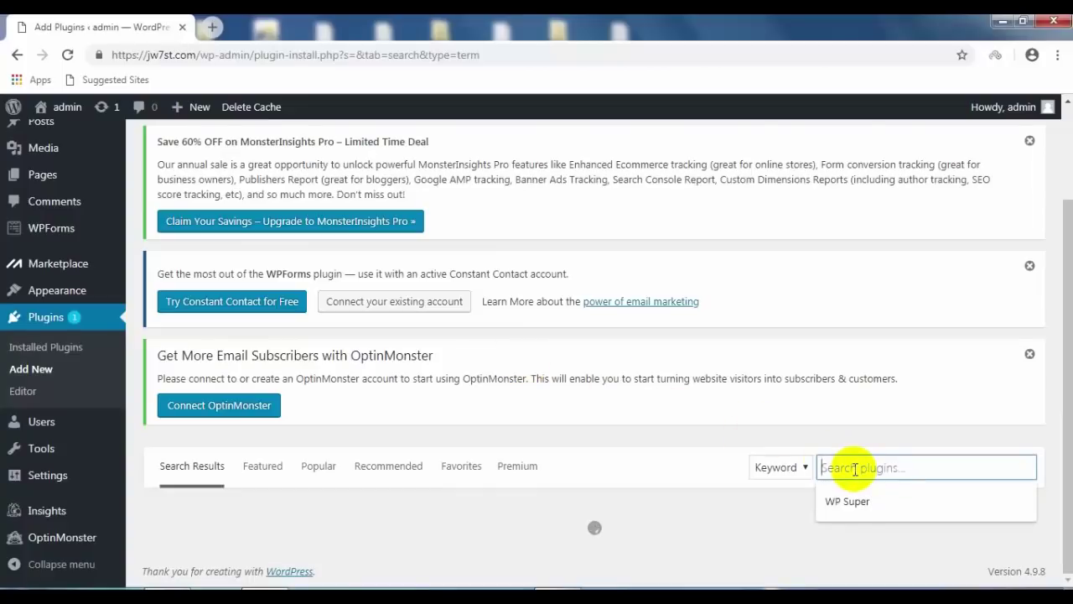
text(ssl)
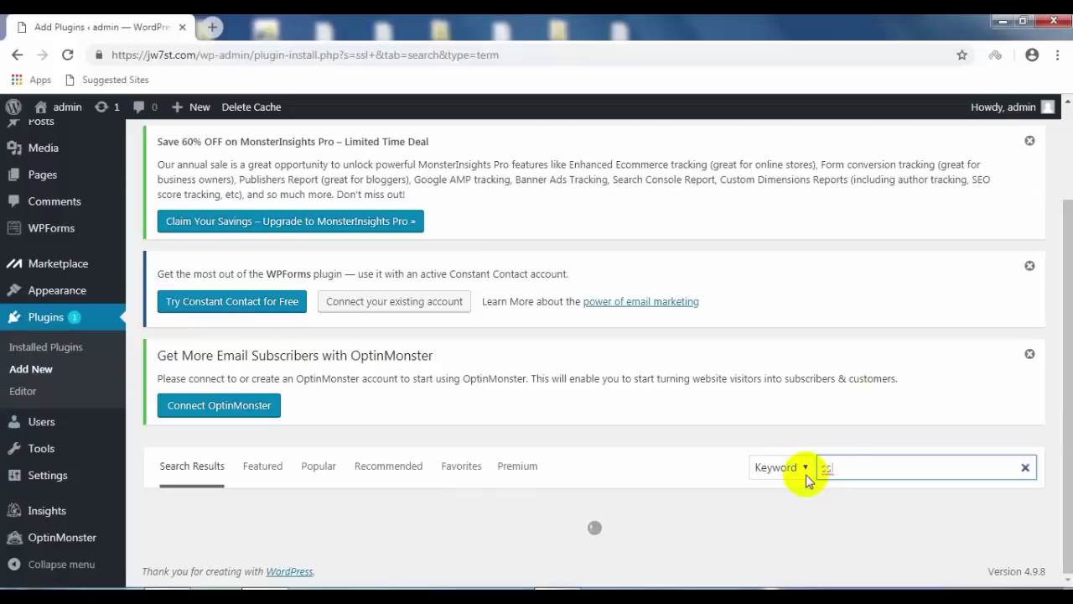
scroll(607, 450, down, 1)
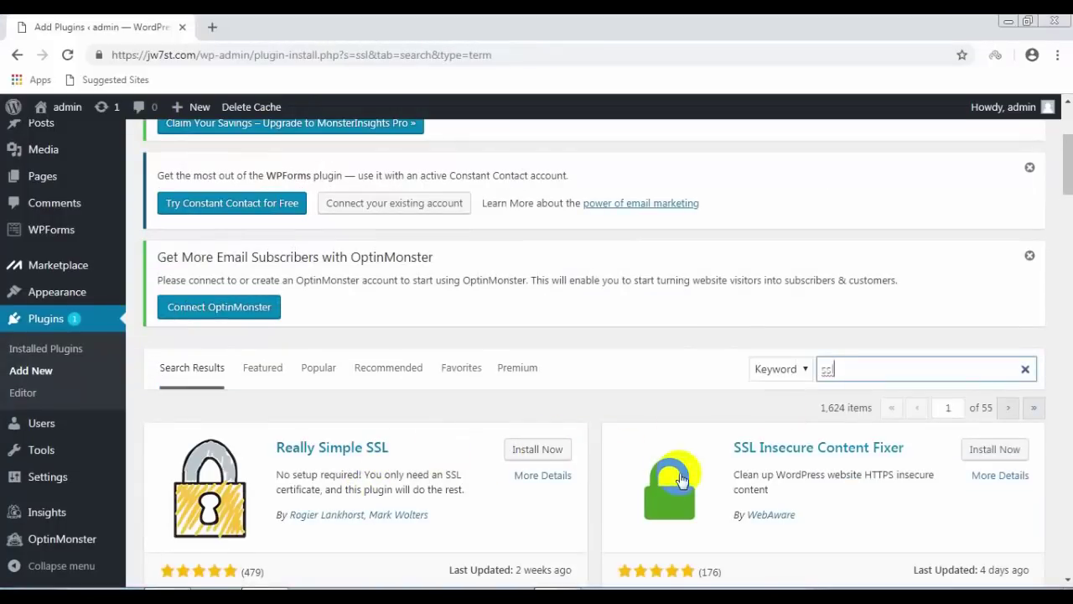
scroll(681, 479, down, 1)
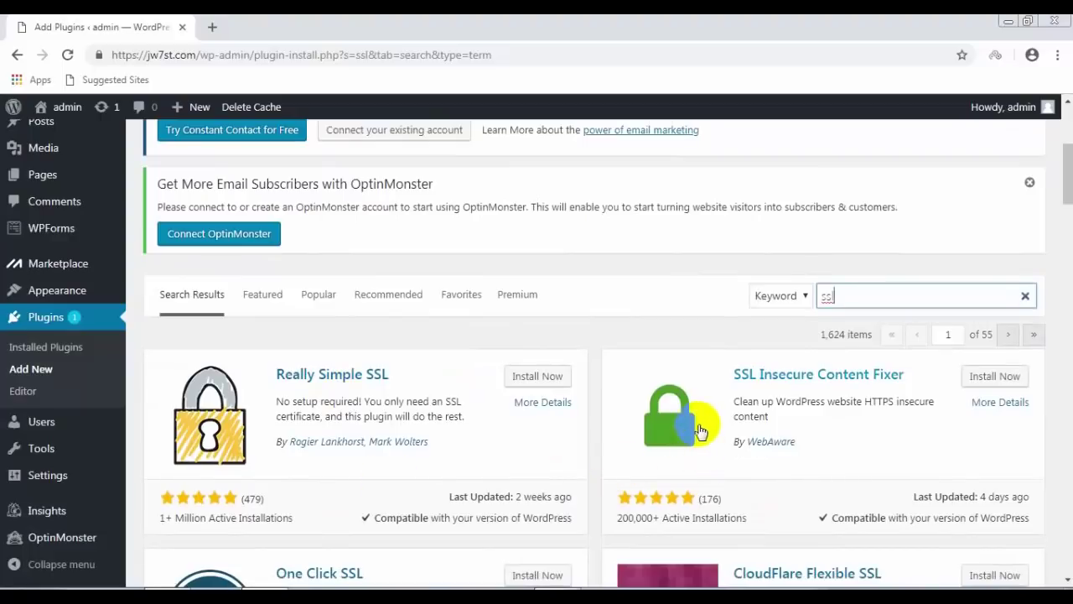
scroll(455, 426, down, 2)
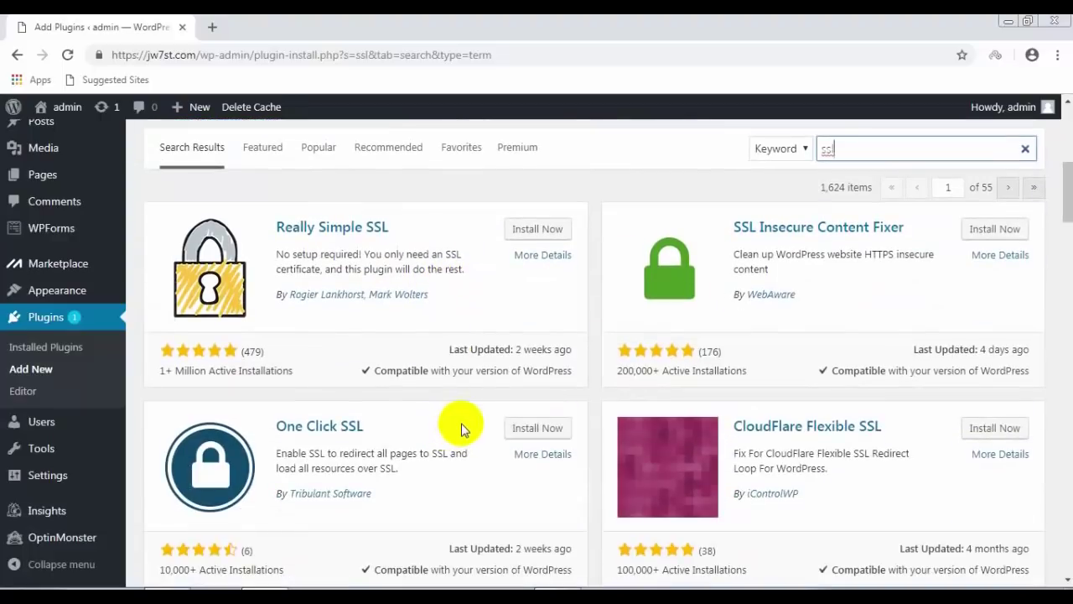
scroll(456, 425, down, 1)
scroll(455, 424, up, 2)
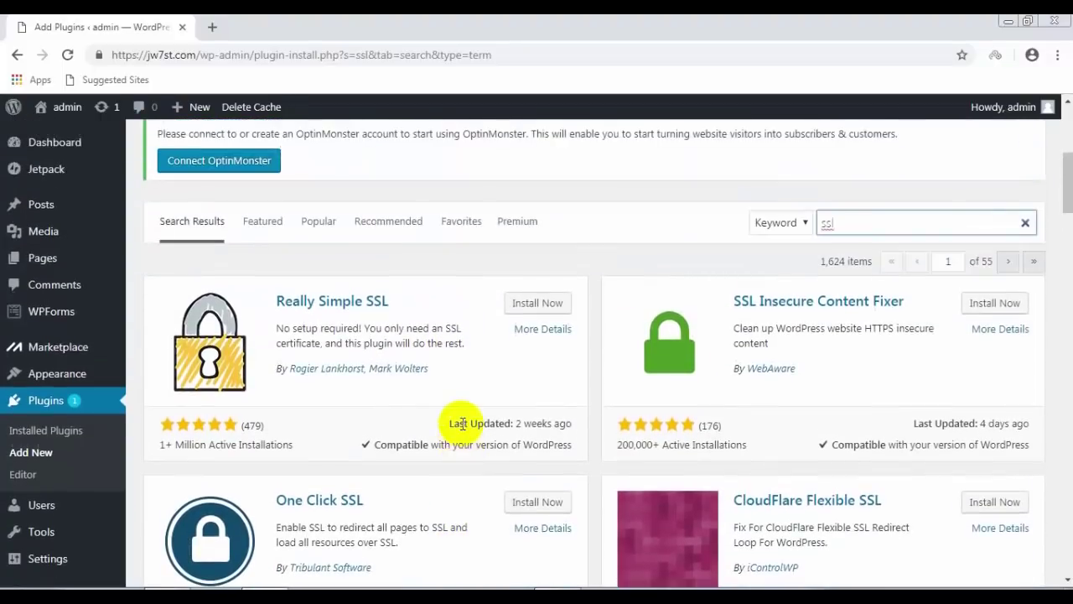
scroll(468, 422, up, 2)
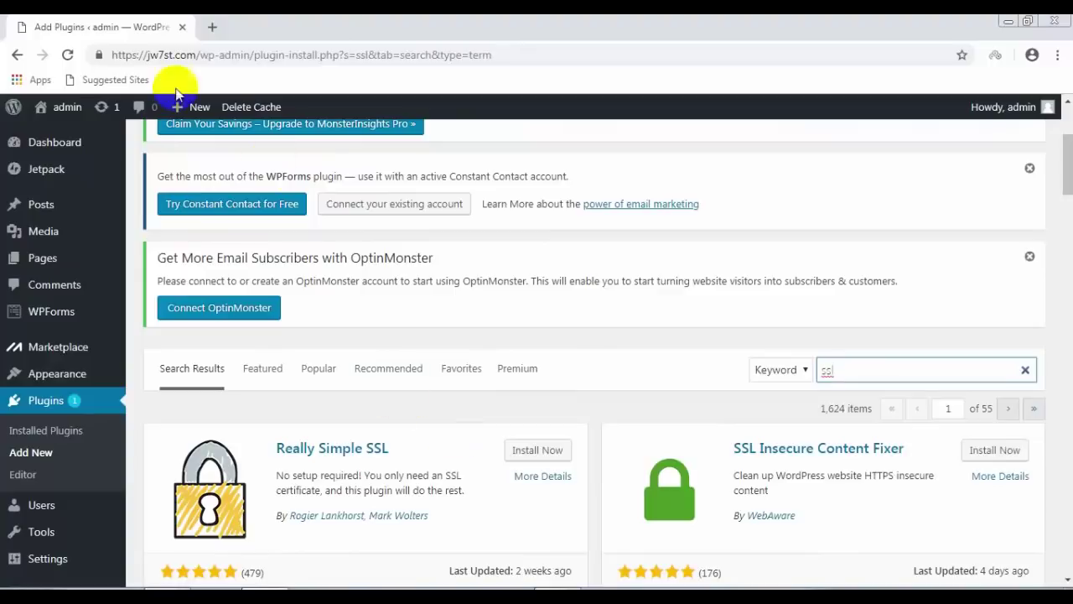
click(123, 55)
Step: Inspect the site certificate and its ESET SSL Filter CA issuer, then close both dialogs
double_click(123, 55)
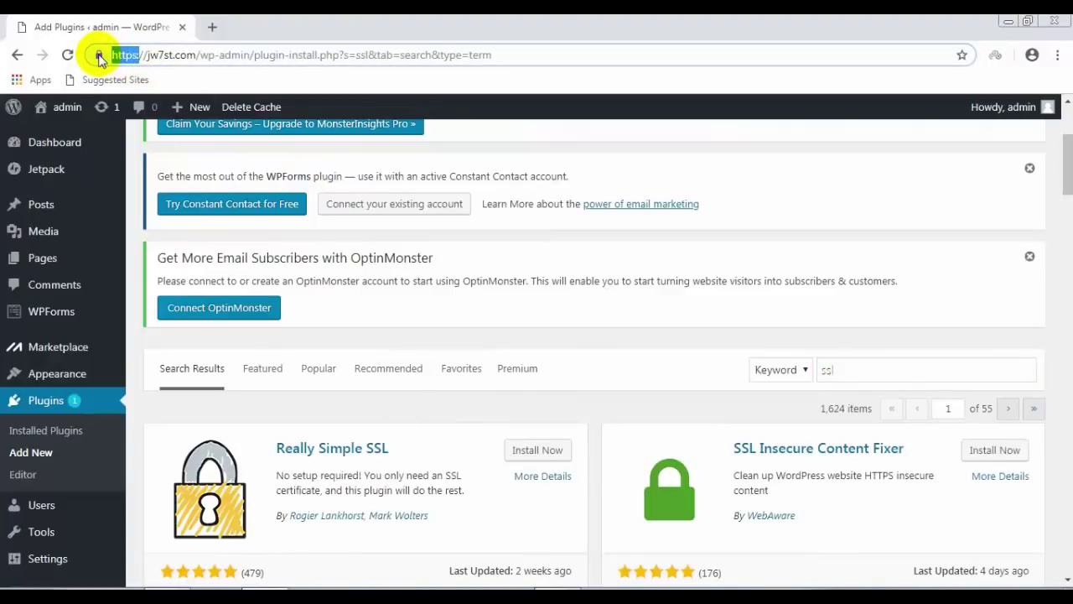
click(99, 57)
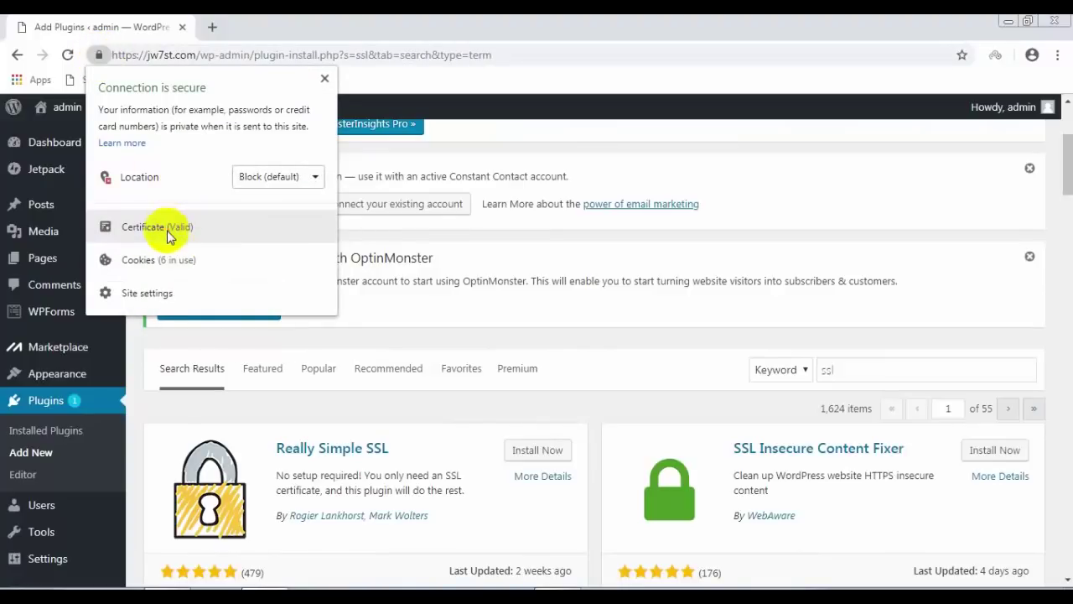
click(167, 231)
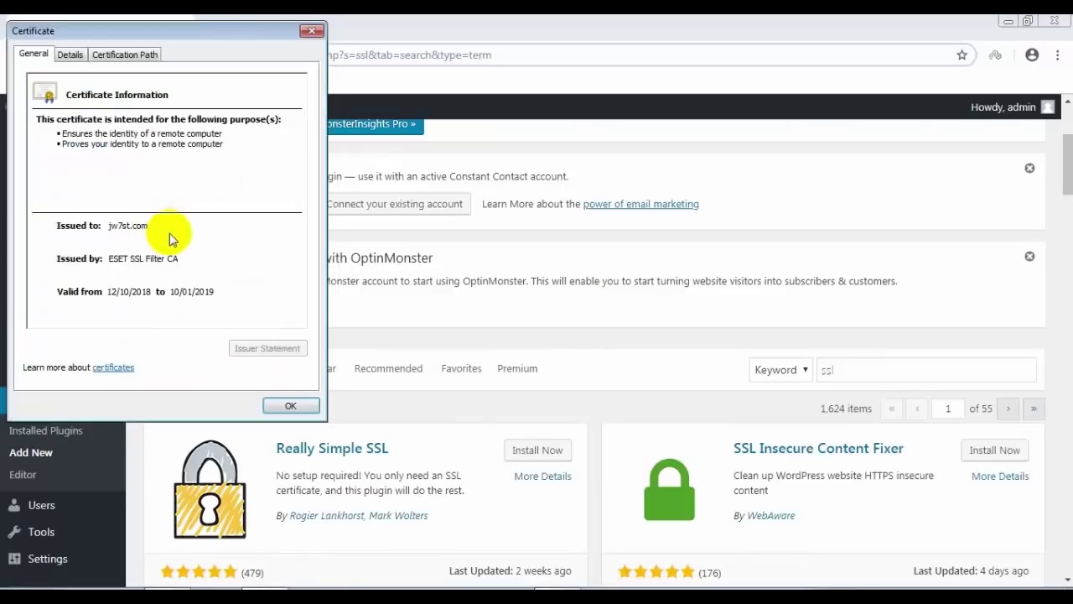
click(125, 55)
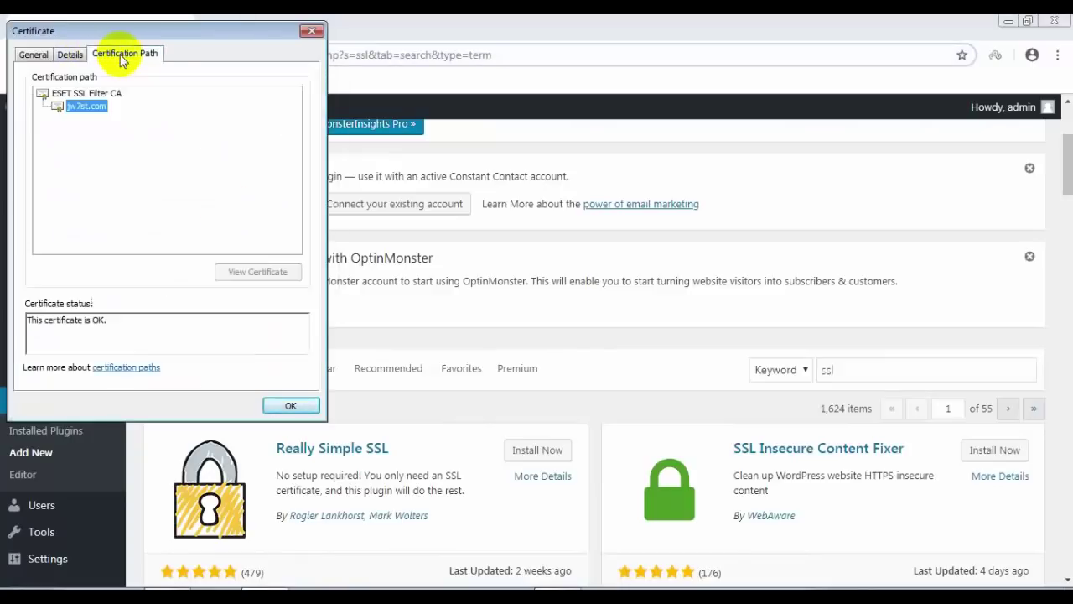
click(99, 94)
click(260, 280)
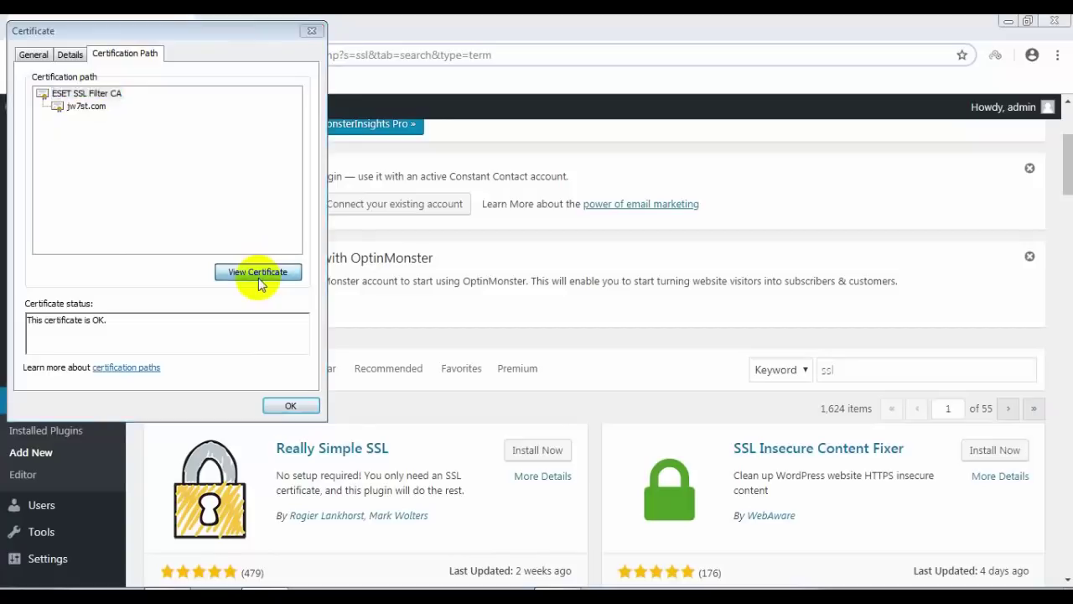
click(215, 348)
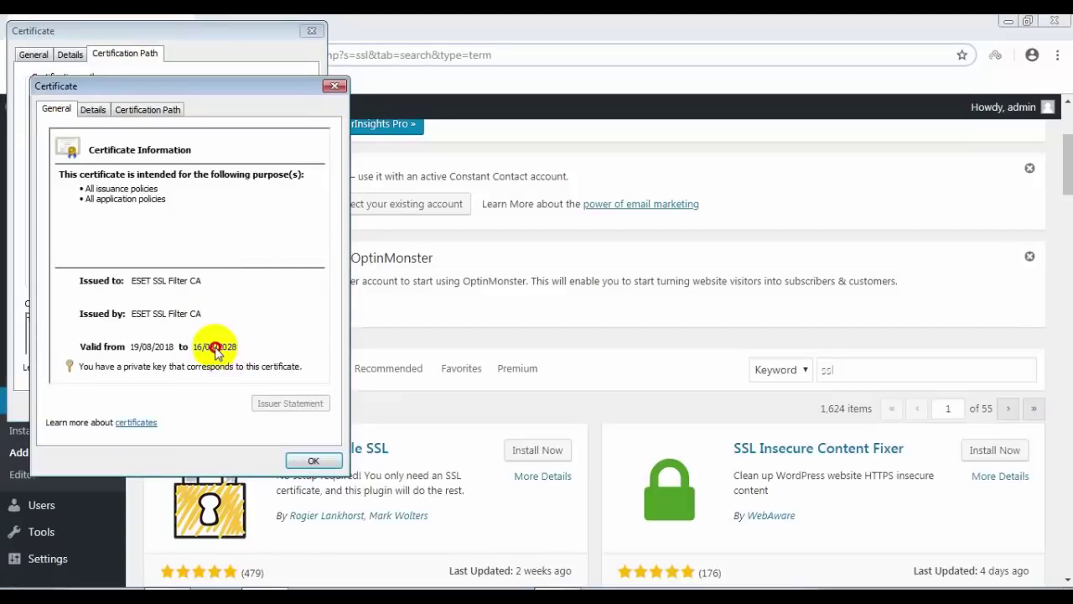
click(334, 86)
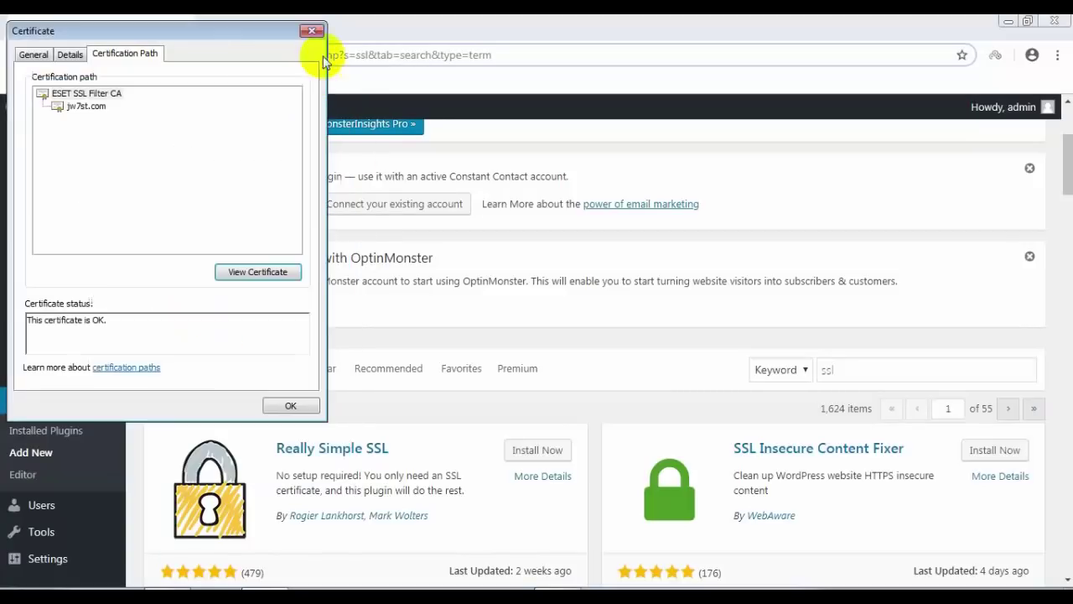
click(311, 32)
scroll(372, 403, down, 2)
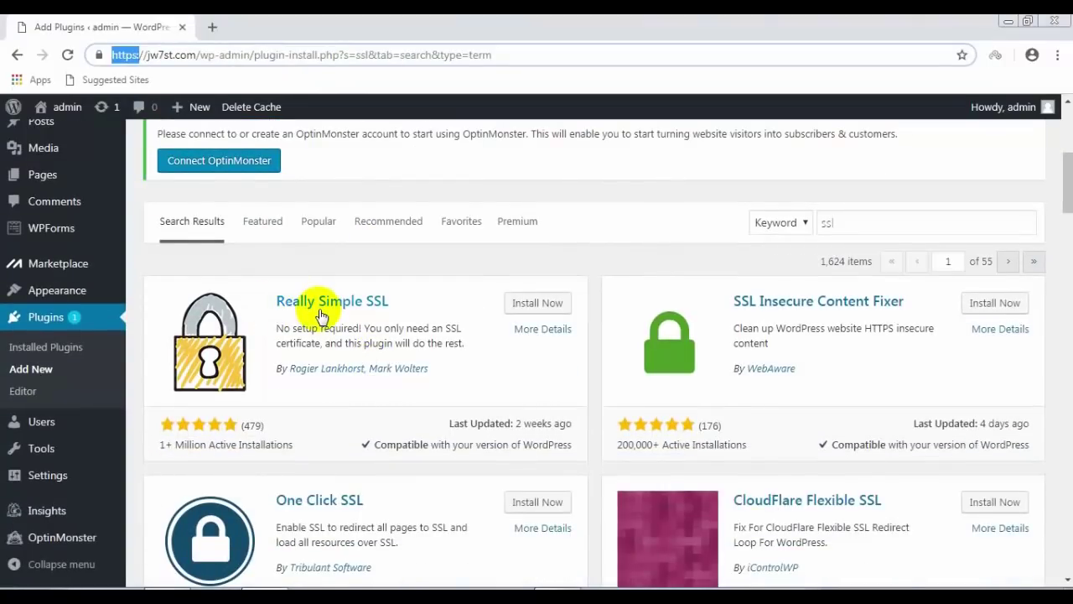
Step: Install and activate the Really Simple SSL plugin, then switch the site over to SSL
click(544, 310)
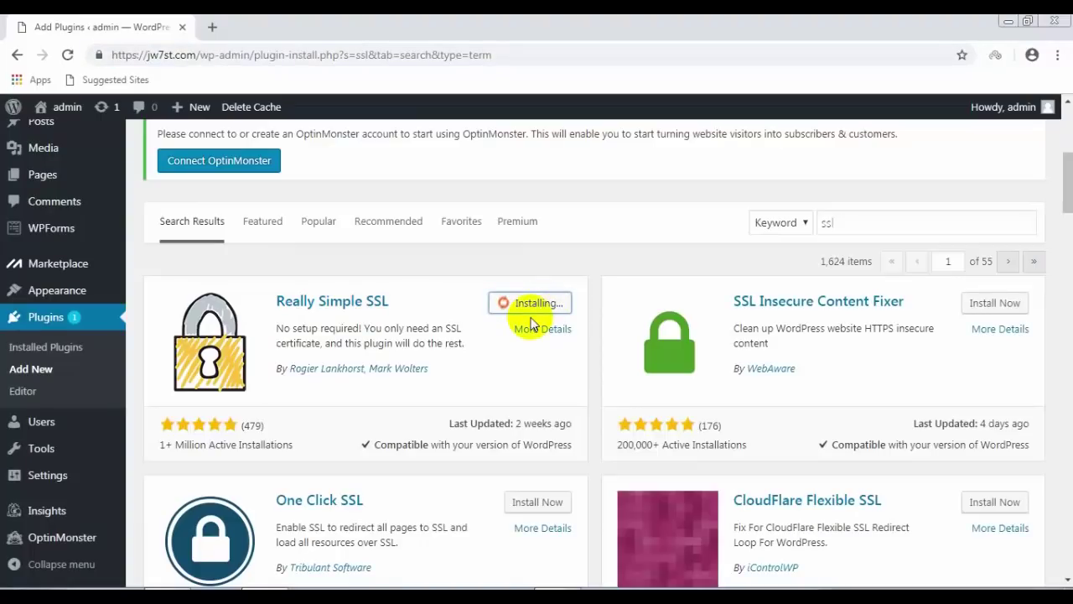
click(545, 304)
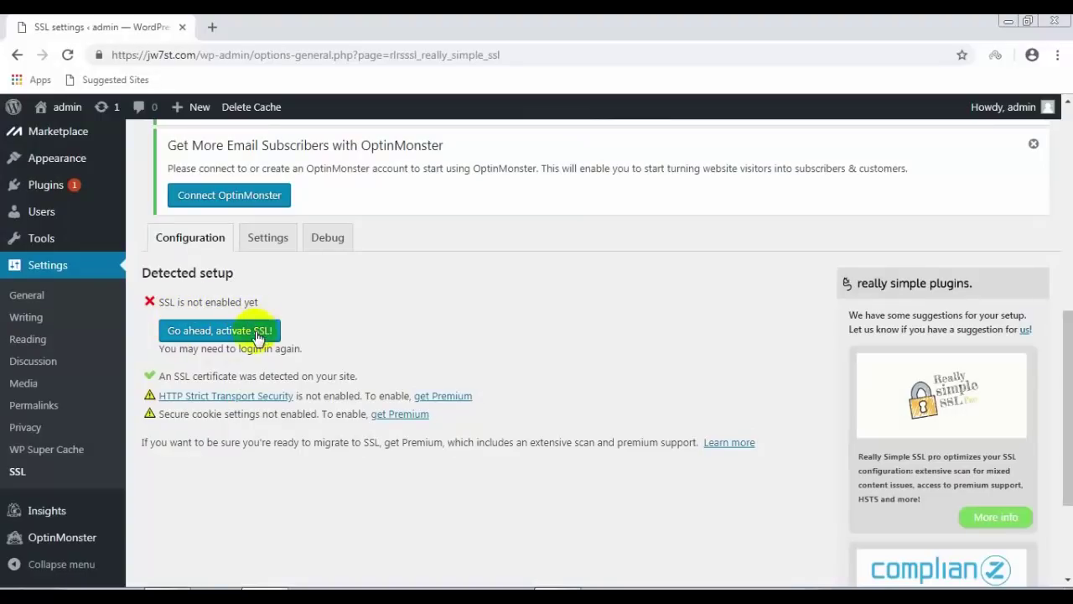
click(227, 336)
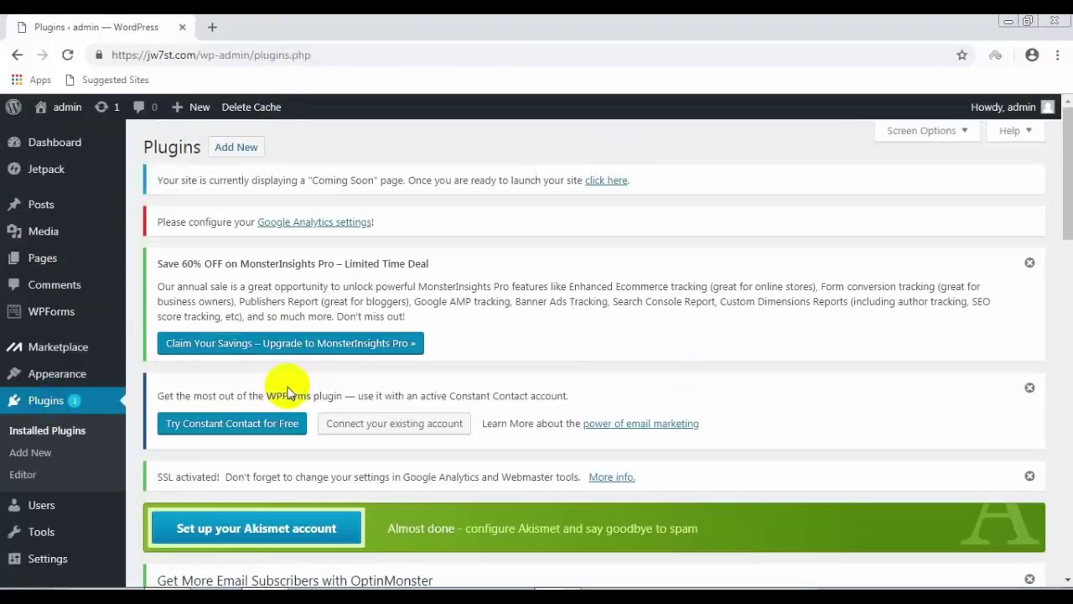
Step: Delete the WP Super Cache cache from its settings, leaving 0 cached pages
scroll(319, 373, down, 7)
scroll(319, 372, down, 8)
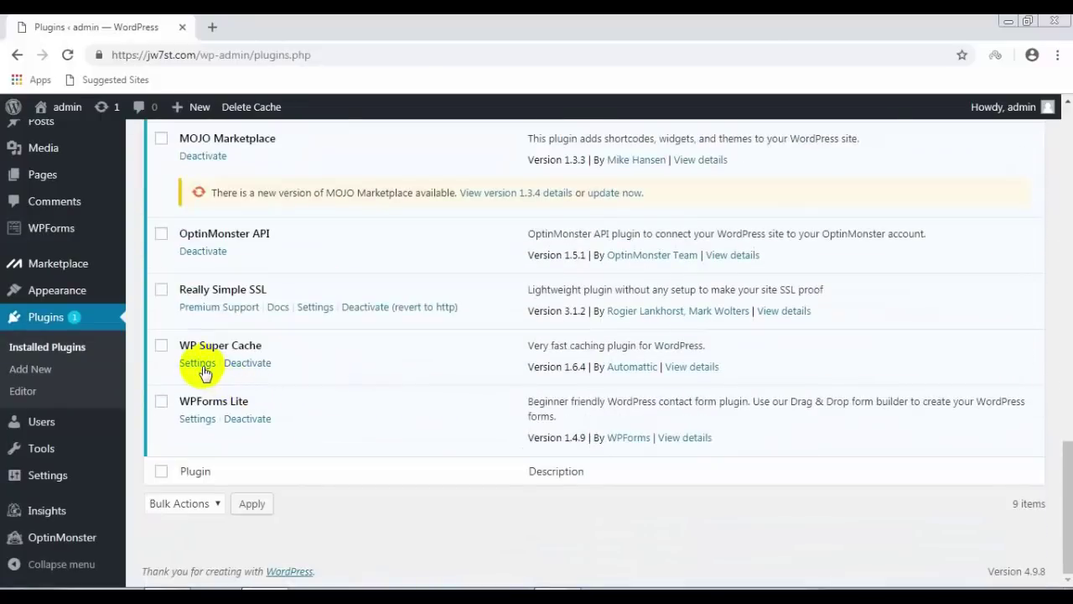
click(202, 366)
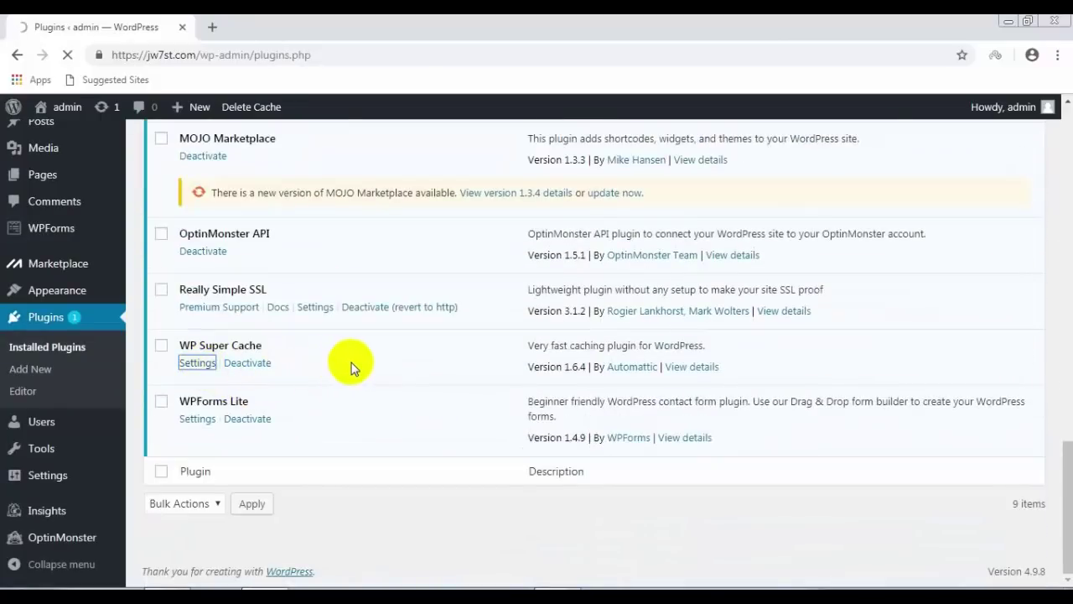
scroll(335, 361, down, 5)
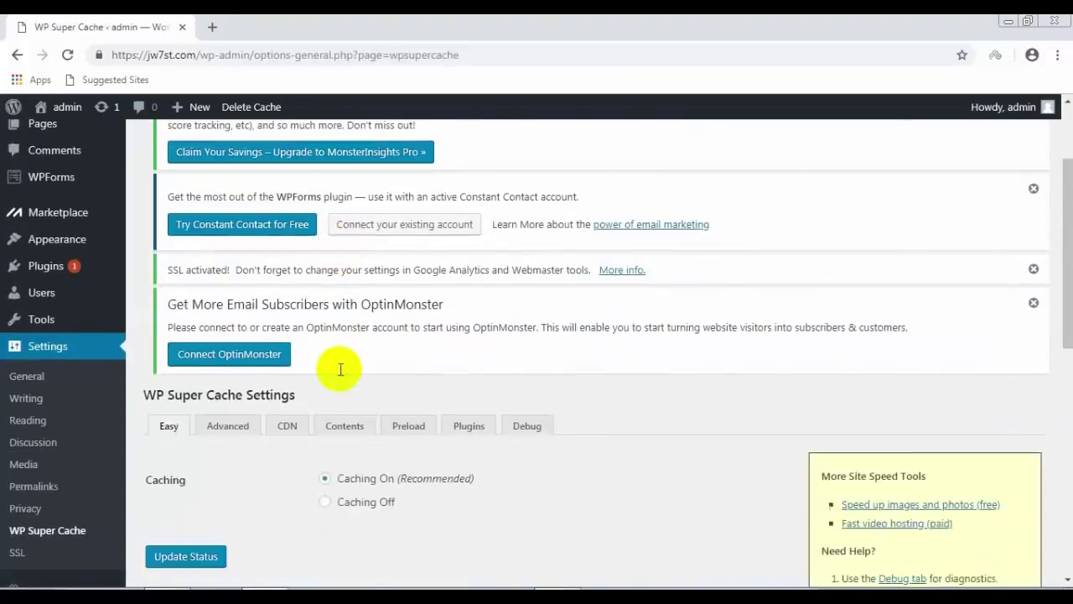
scroll(208, 420, down, 2)
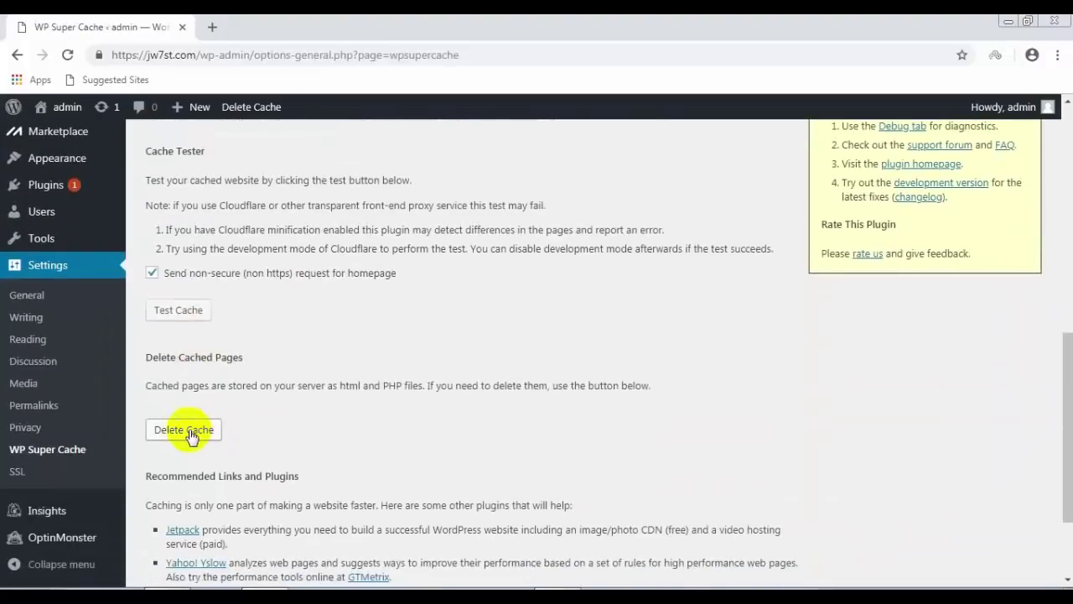
click(187, 431)
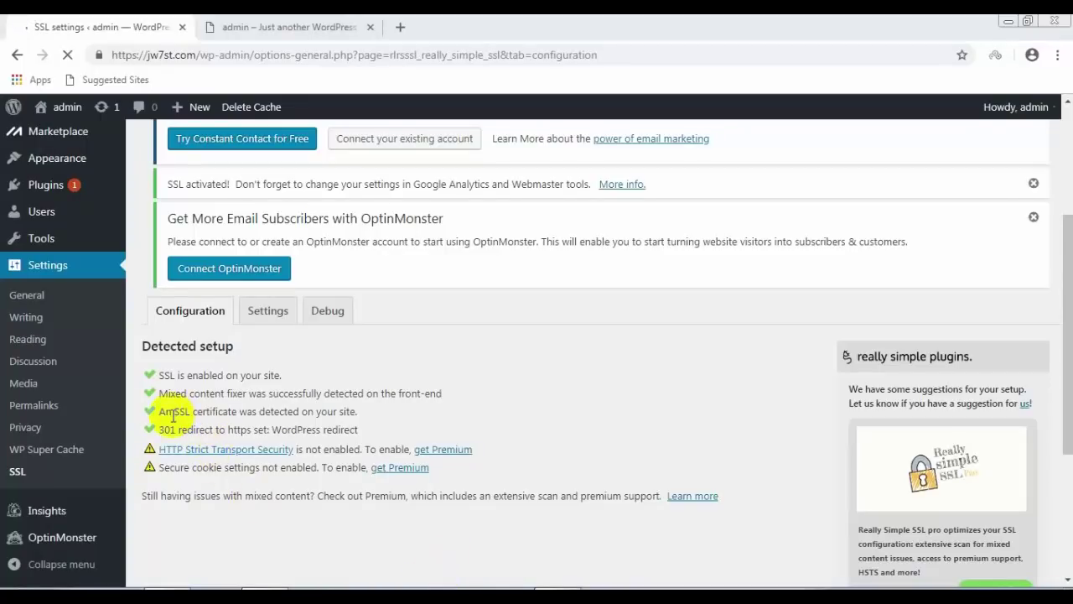
Step: Enable Debug and Stop editing the .htaccess file in Really Simple SSL settings, then save
click(269, 313)
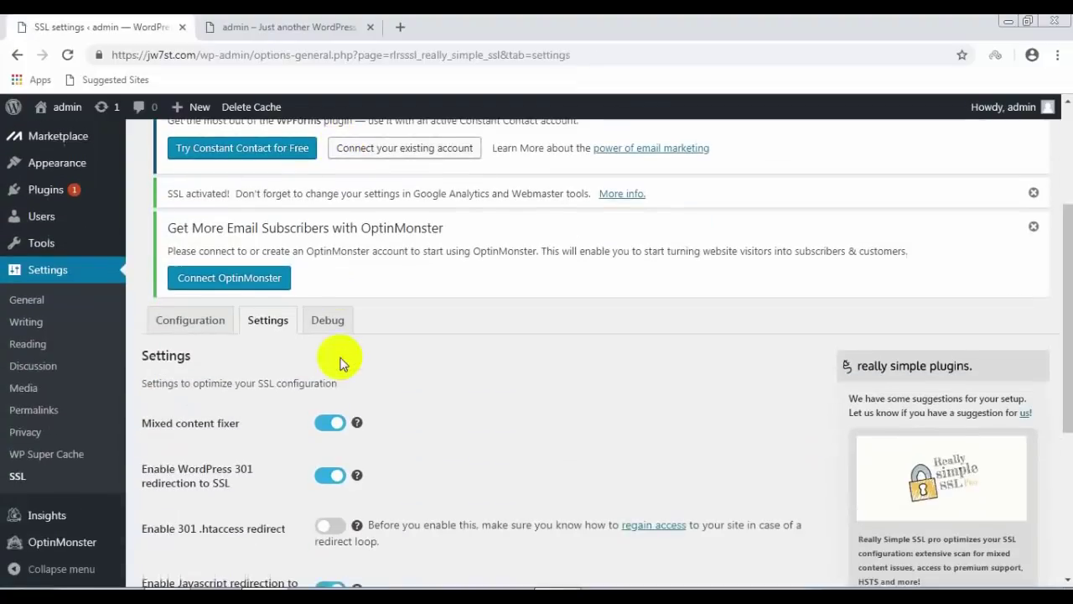
scroll(340, 362, down, 3)
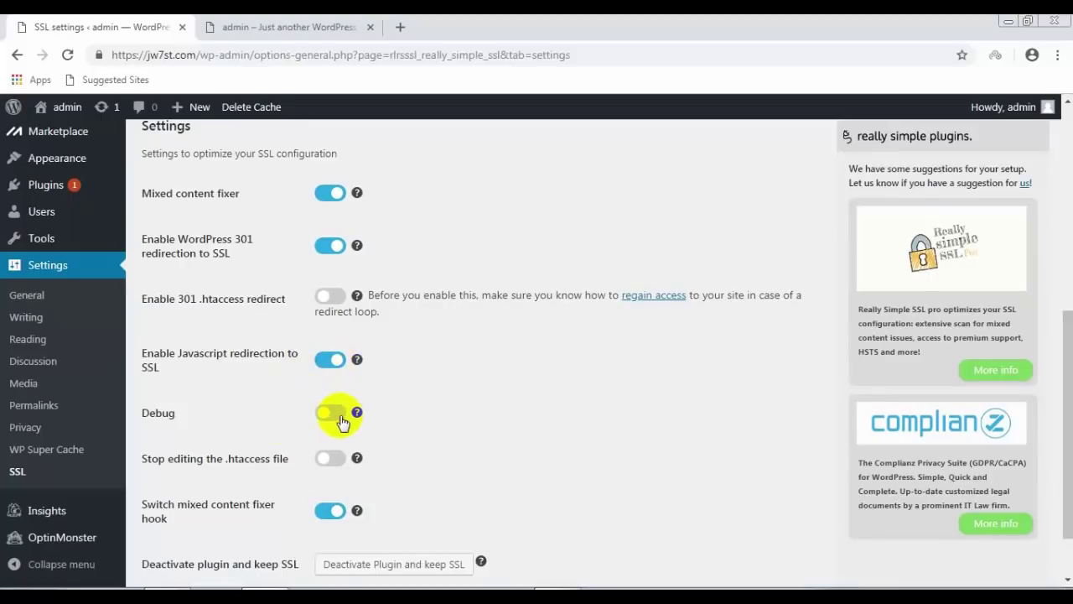
click(340, 417)
click(336, 464)
scroll(410, 449, down, 1)
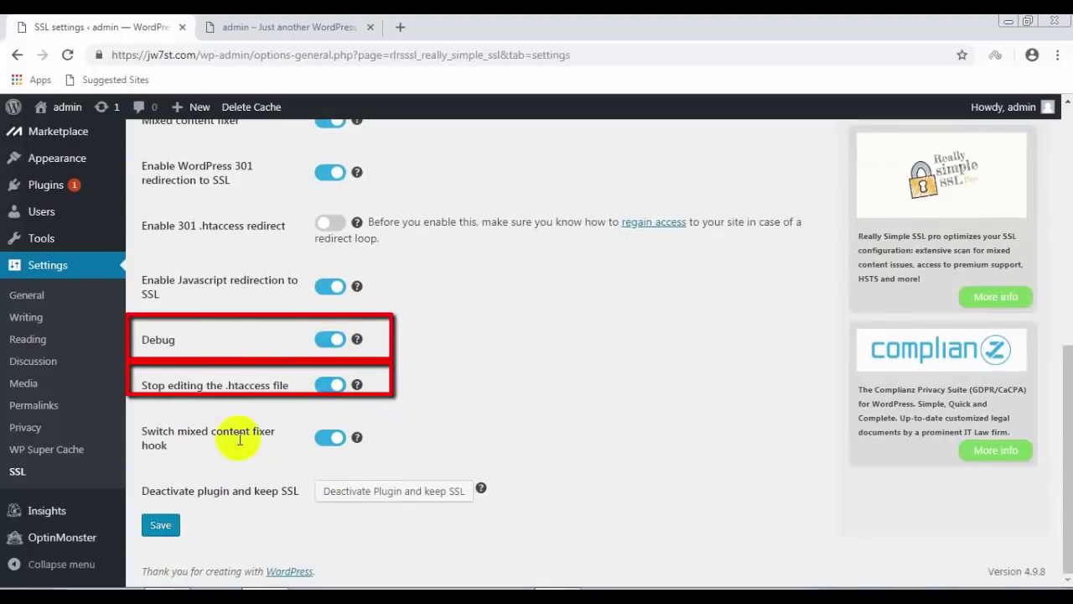
click(158, 527)
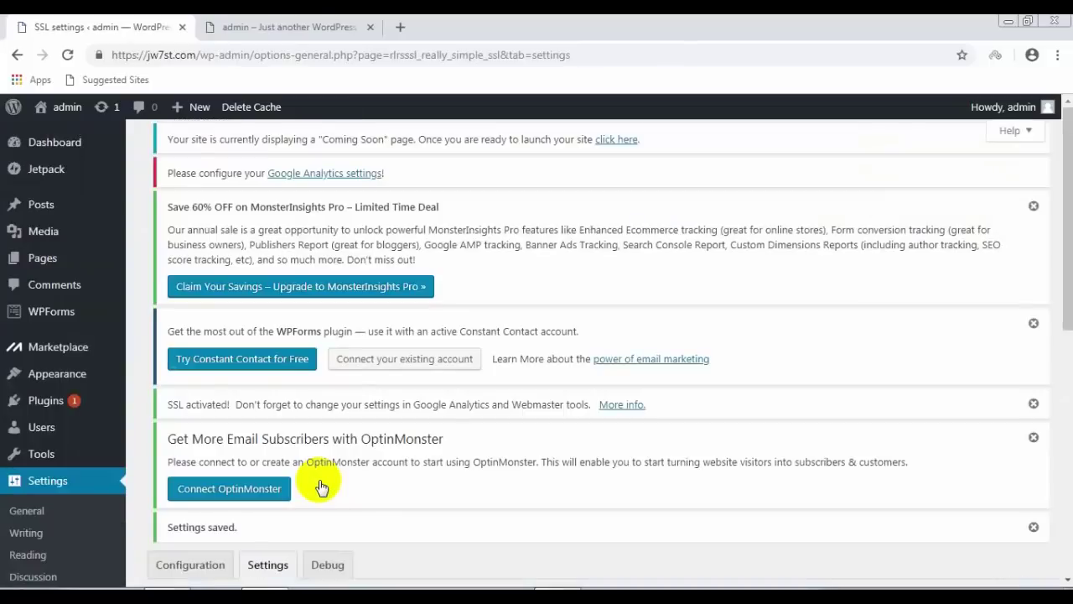
Step: Return to the Really Simple SSL Configuration overview
scroll(338, 411, down, 3)
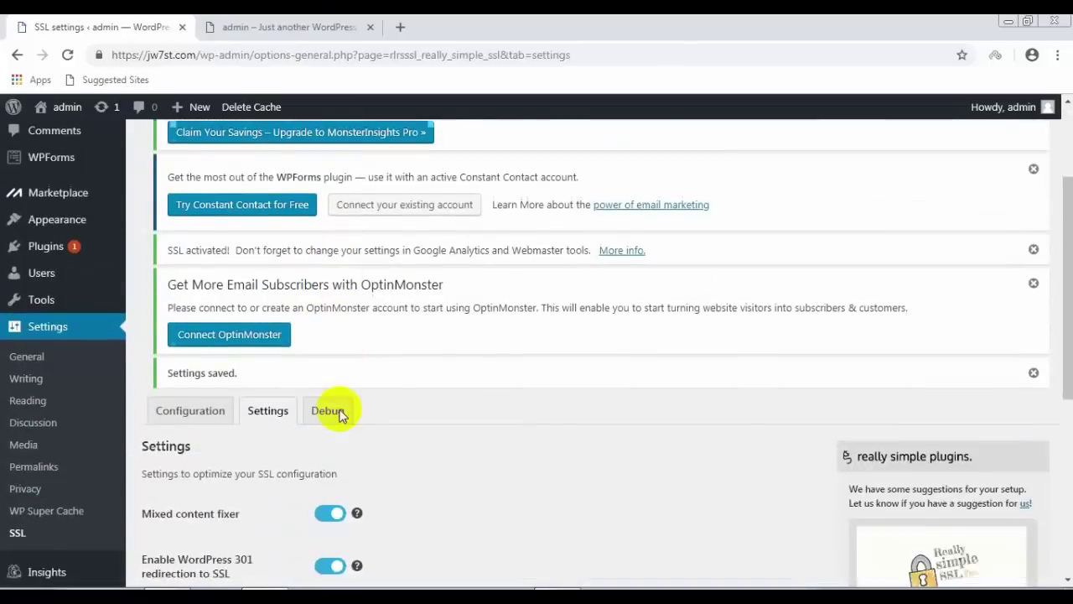
click(225, 353)
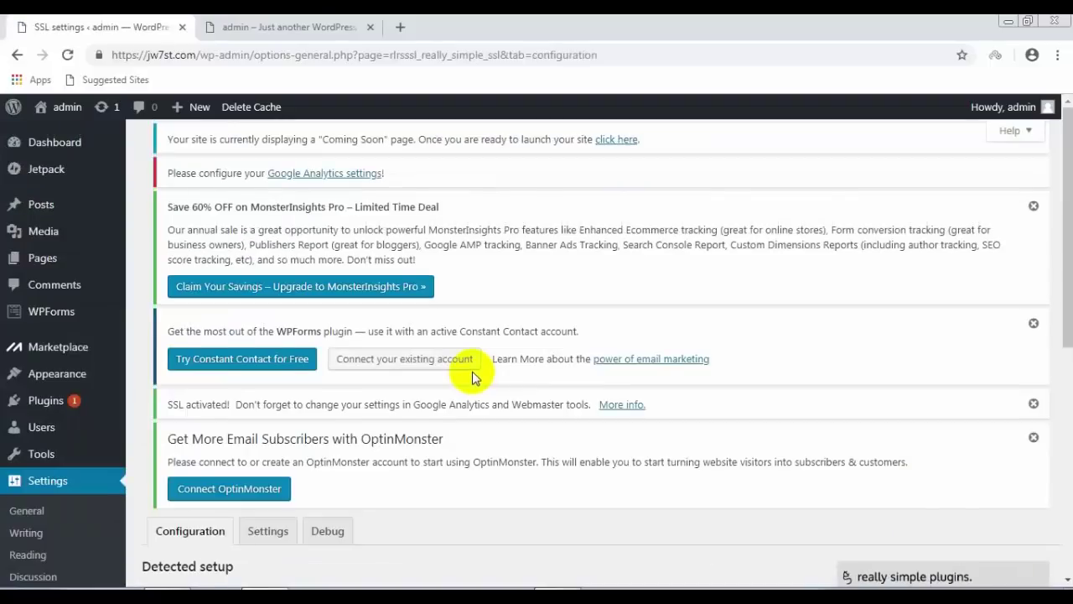
scroll(472, 372, down, 3)
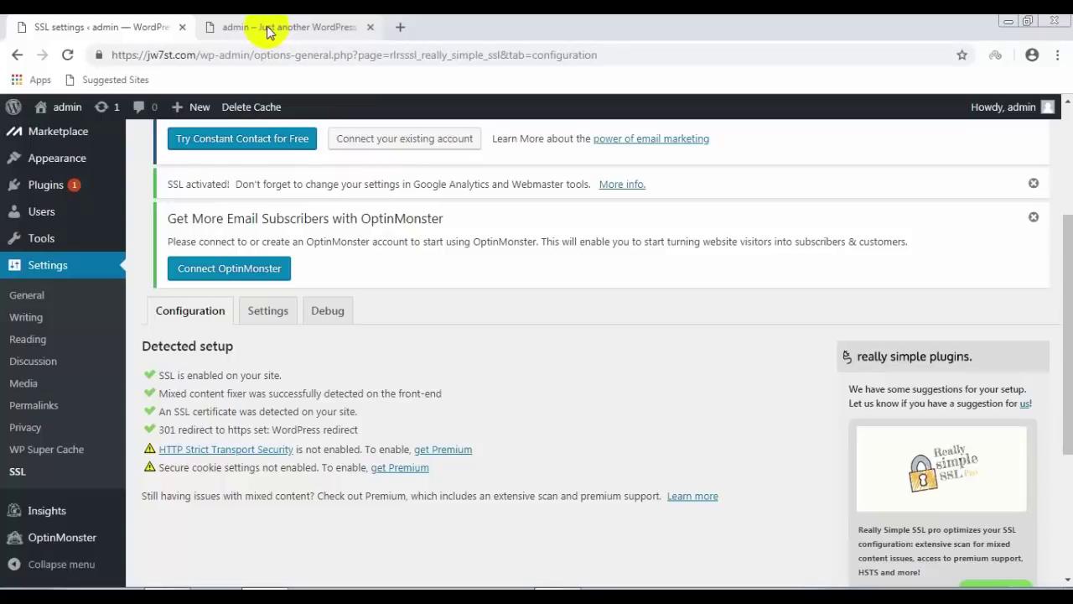
Step: View the HTML source of the site's front page
click(269, 32)
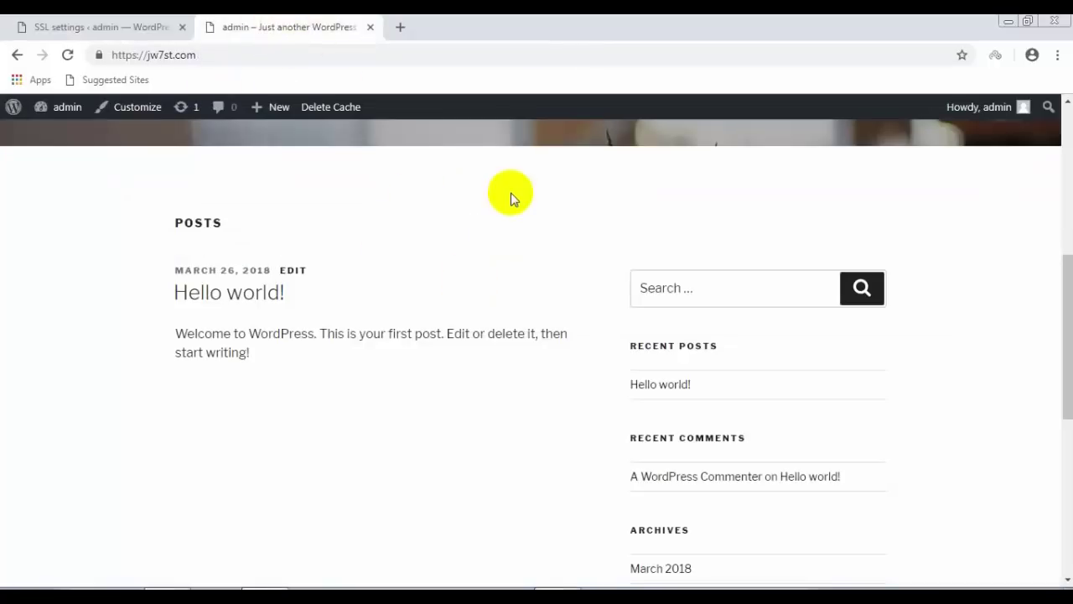
scroll(517, 195, up, 5)
scroll(503, 205, down, 7)
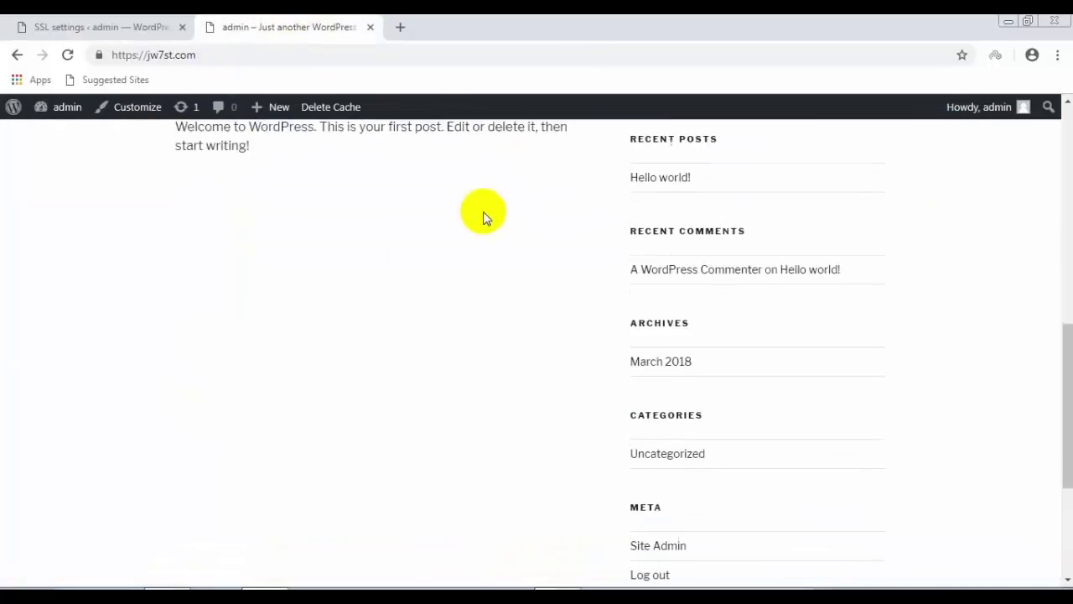
right_click(374, 334)
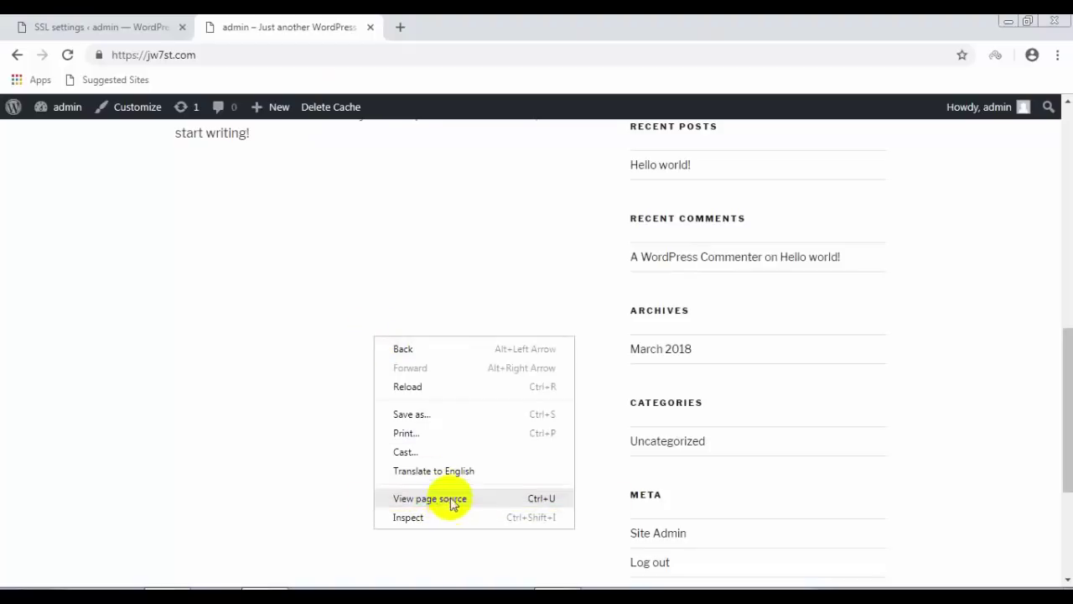
click(453, 502)
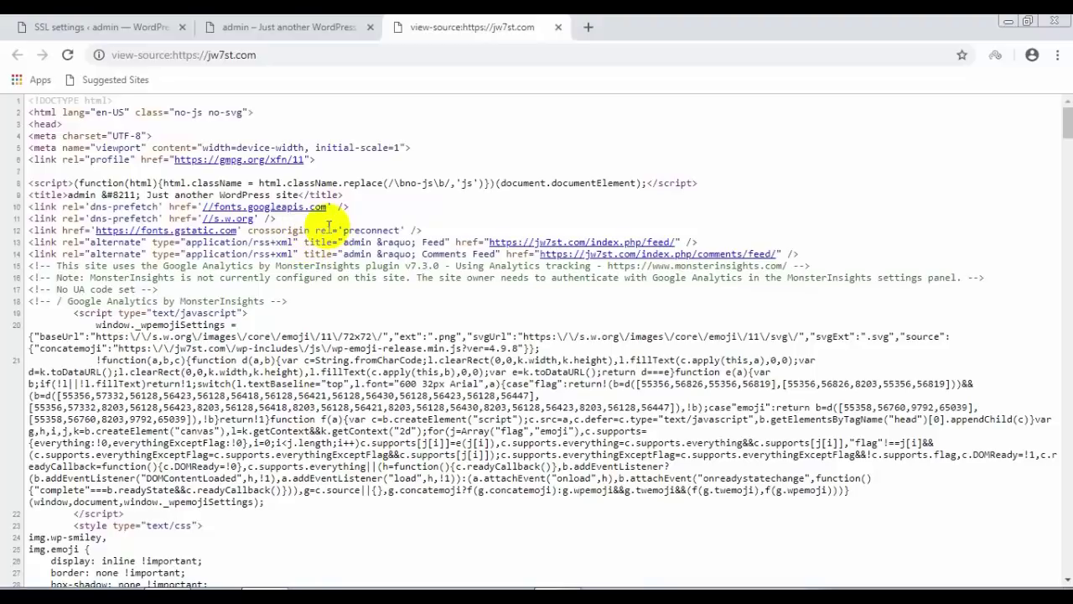
Step: Locate data-rsssl=1 on the body tag at line 65, then close the source view
scroll(319, 228, down, 6)
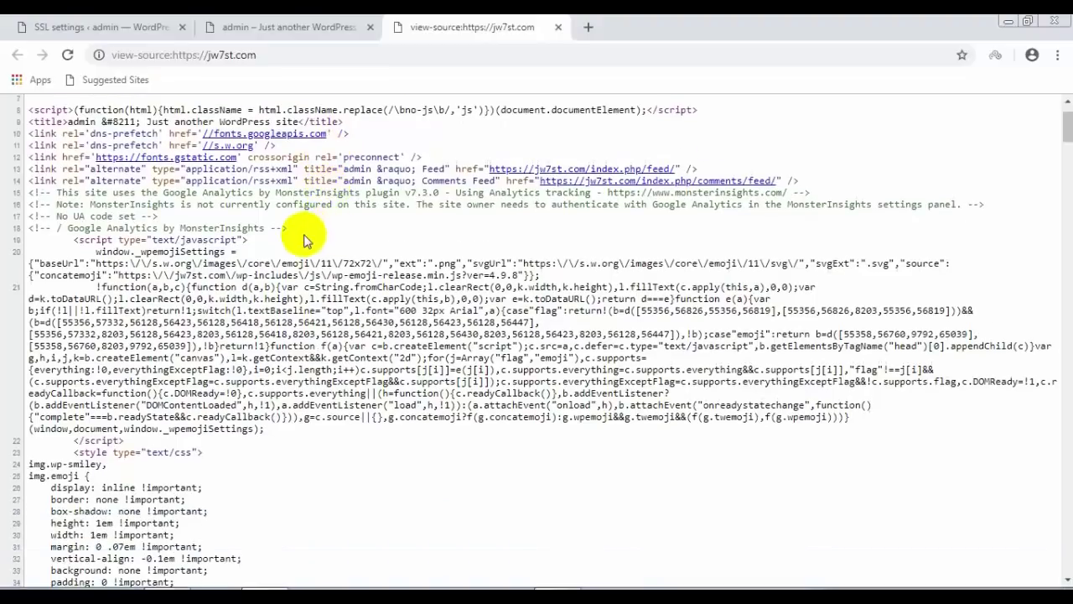
scroll(241, 252, down, 3)
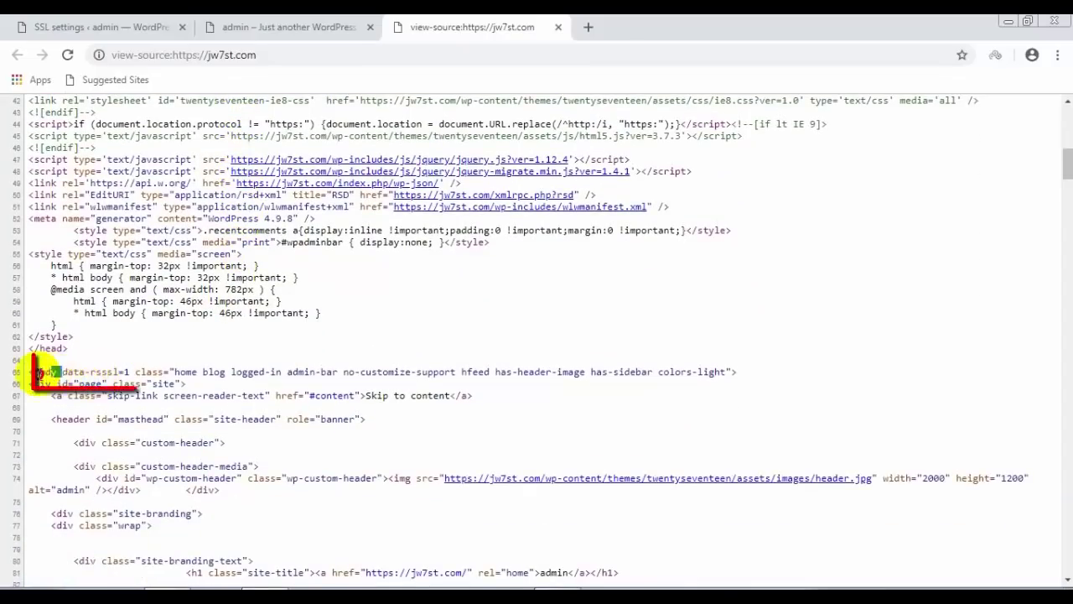
double_click(46, 371)
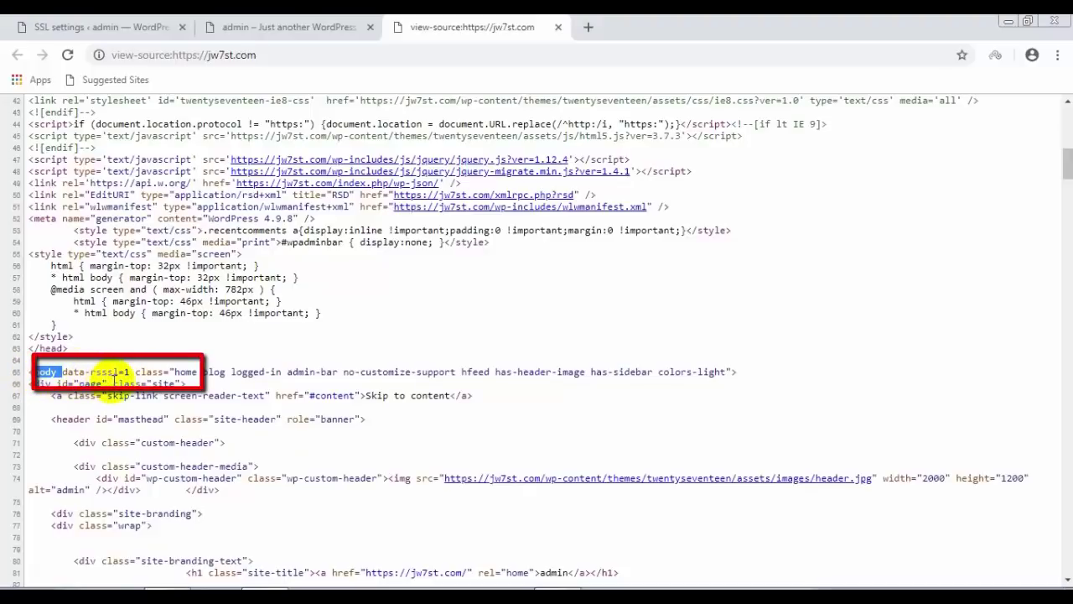
click(126, 372)
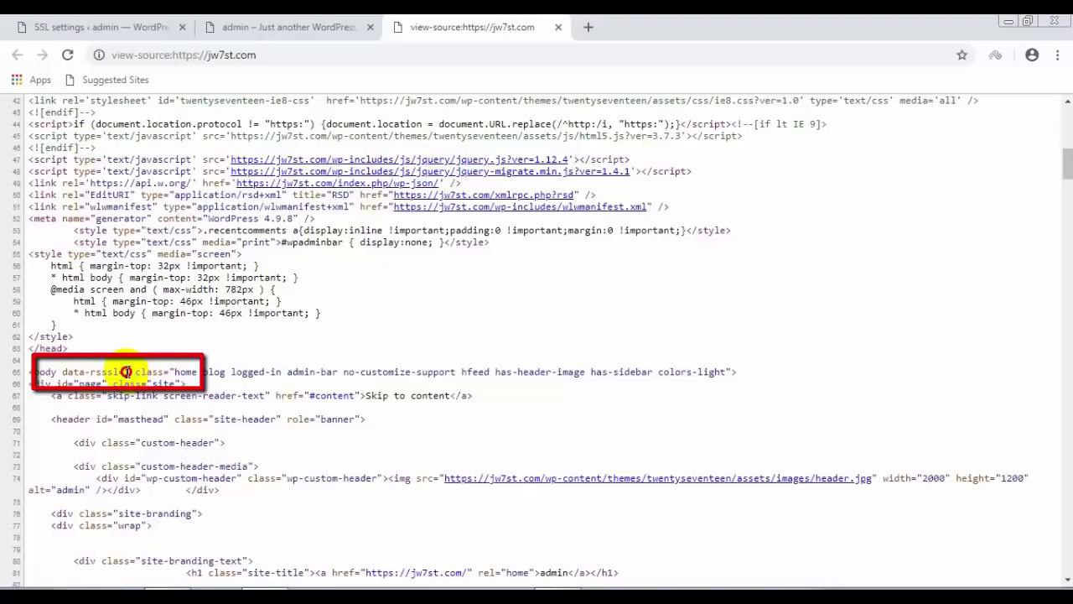
click(561, 28)
Step: Inspect the front page in DevTools, confirm the console shows no errors, then close DevTools
right_click(410, 390)
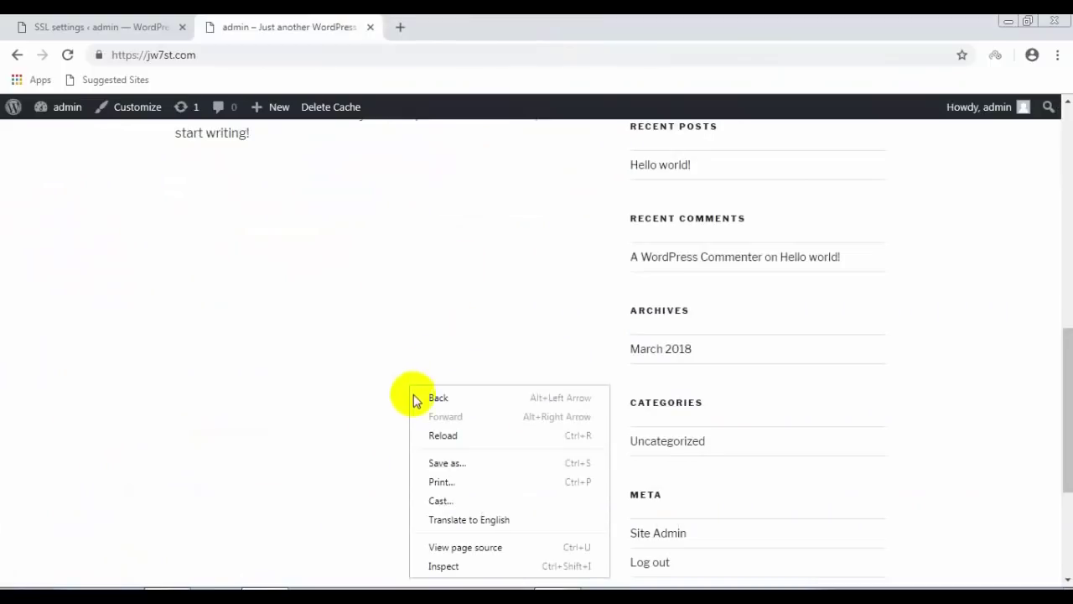
click(464, 566)
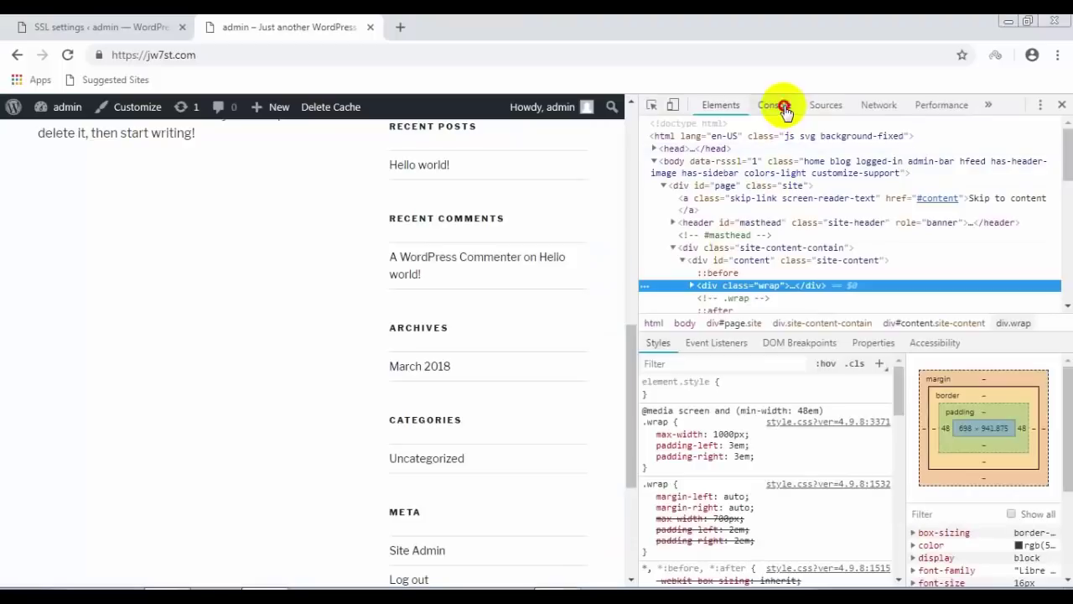
click(784, 111)
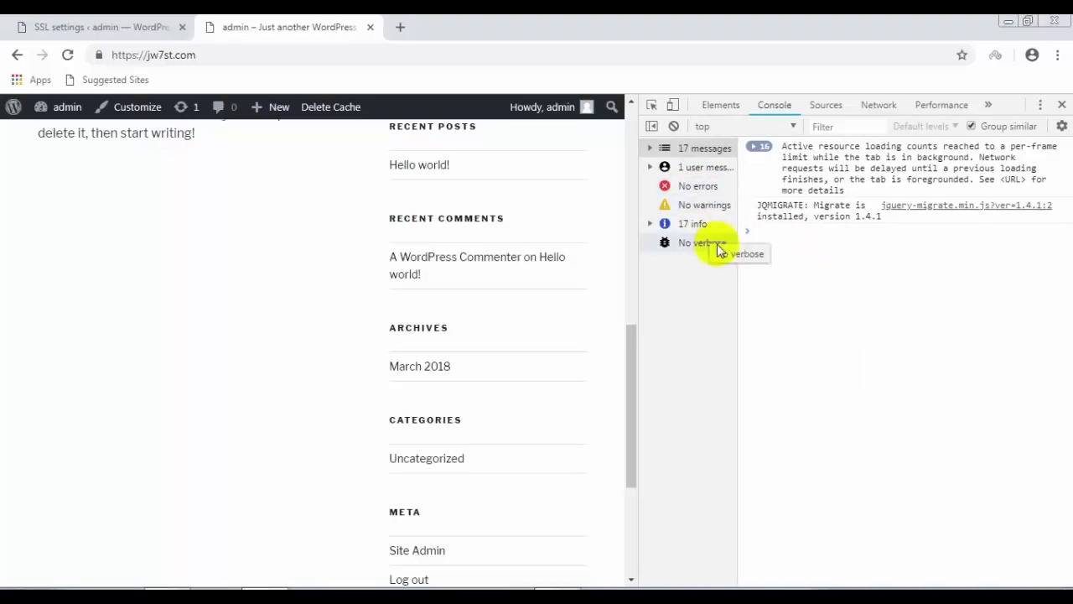
click(1062, 106)
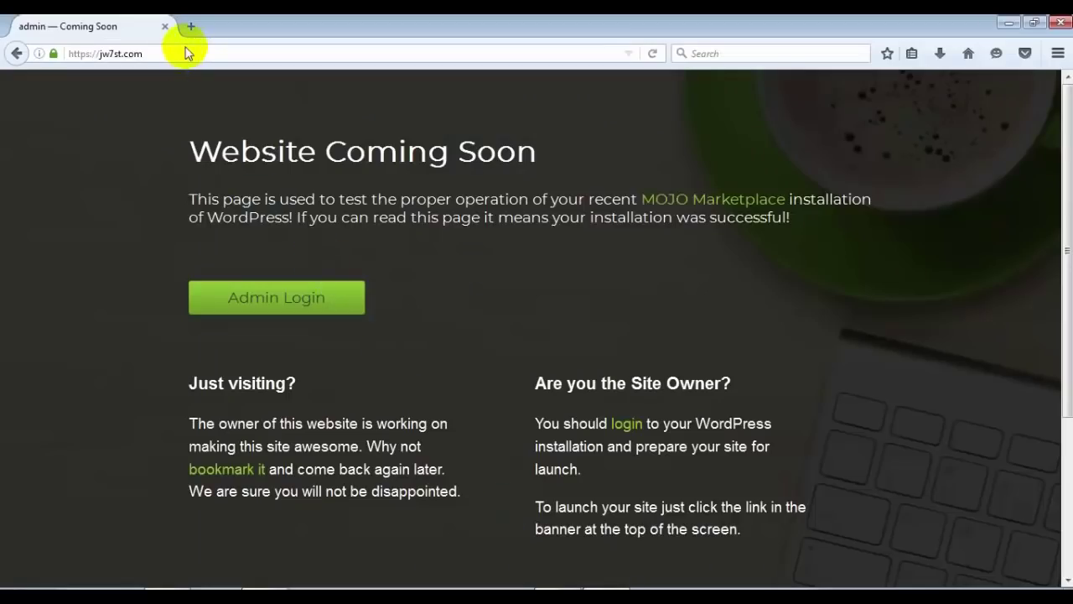
Step: Close the Firefox Coming Soon window and return to the Really Simple SSL settings in Chrome
click(186, 55)
drag(186, 54, 69, 54)
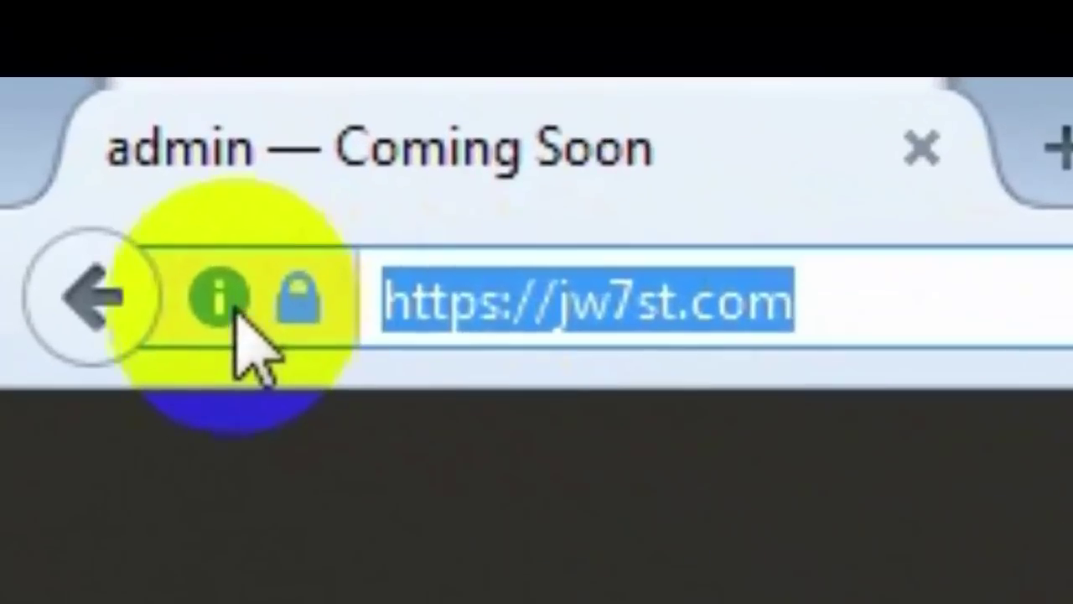
click(237, 306)
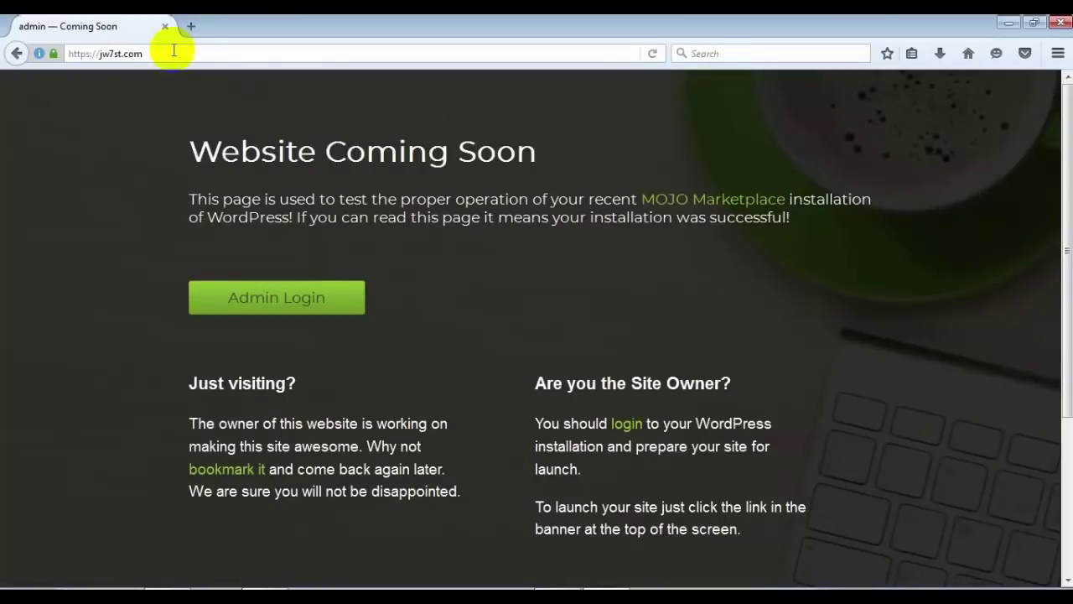
click(165, 29)
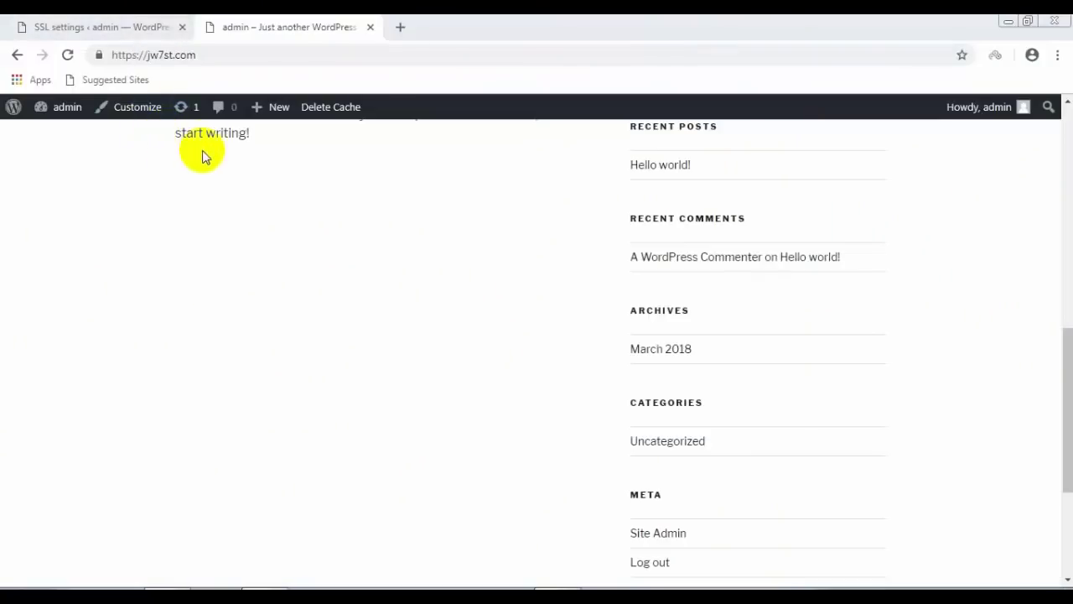
click(149, 31)
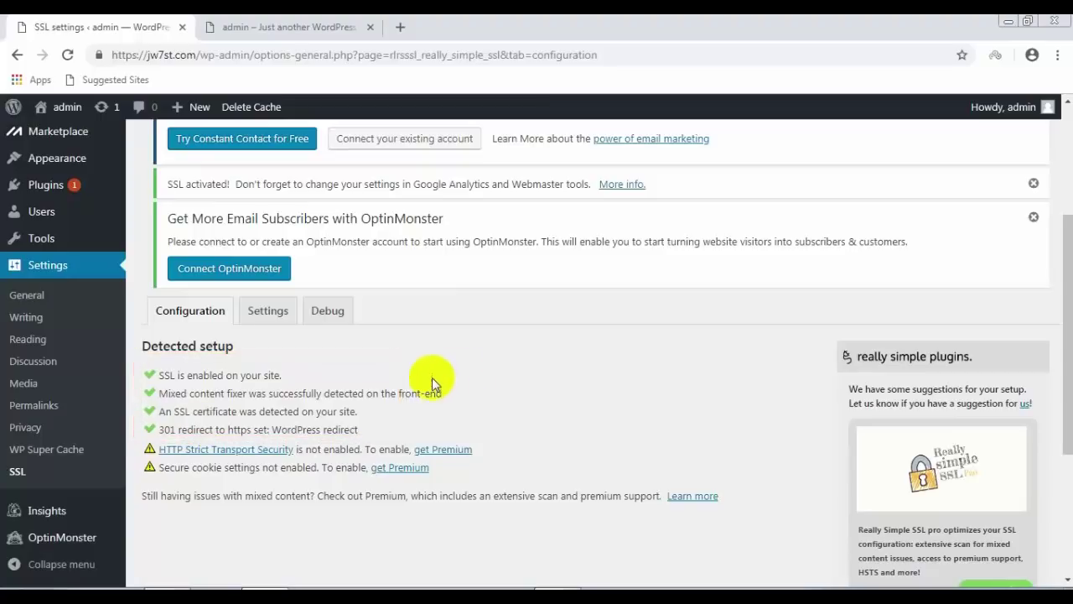
Step: Open the WordPress Settings > General page showing the site addresses
click(105, 370)
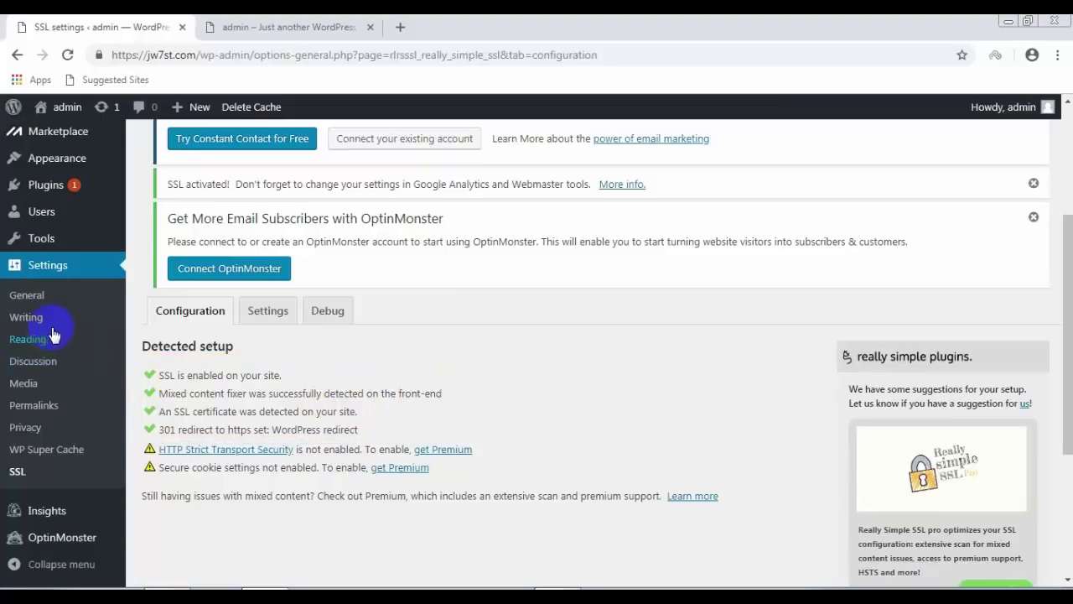
scroll(51, 318, down, 2)
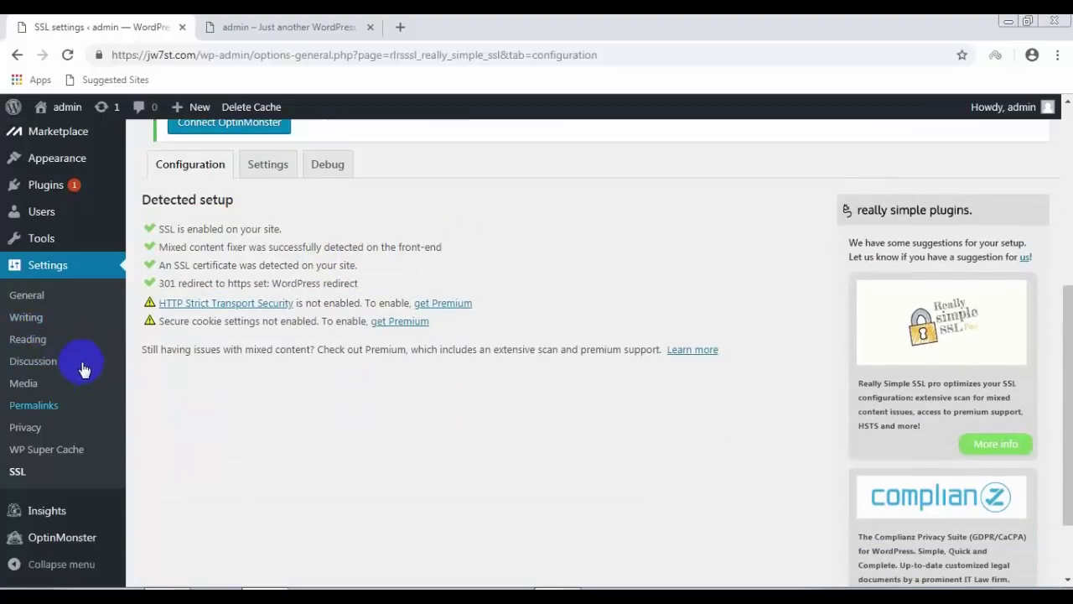
click(35, 305)
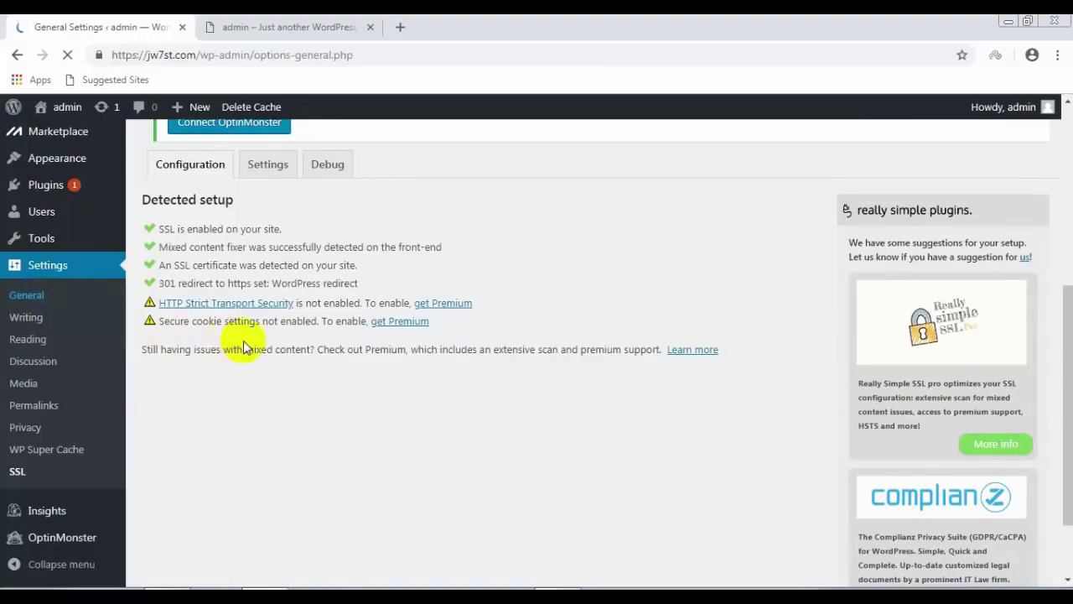
scroll(703, 352, down, 1)
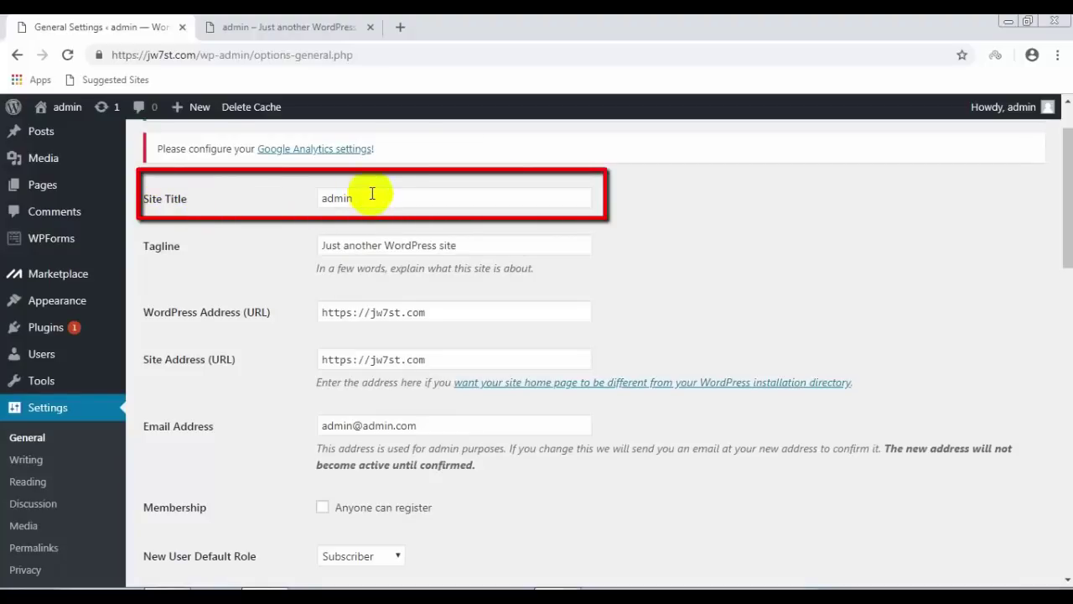
Step: Paste 'jewelry & watches' as both the Site Title and the Tagline
click(275, 196)
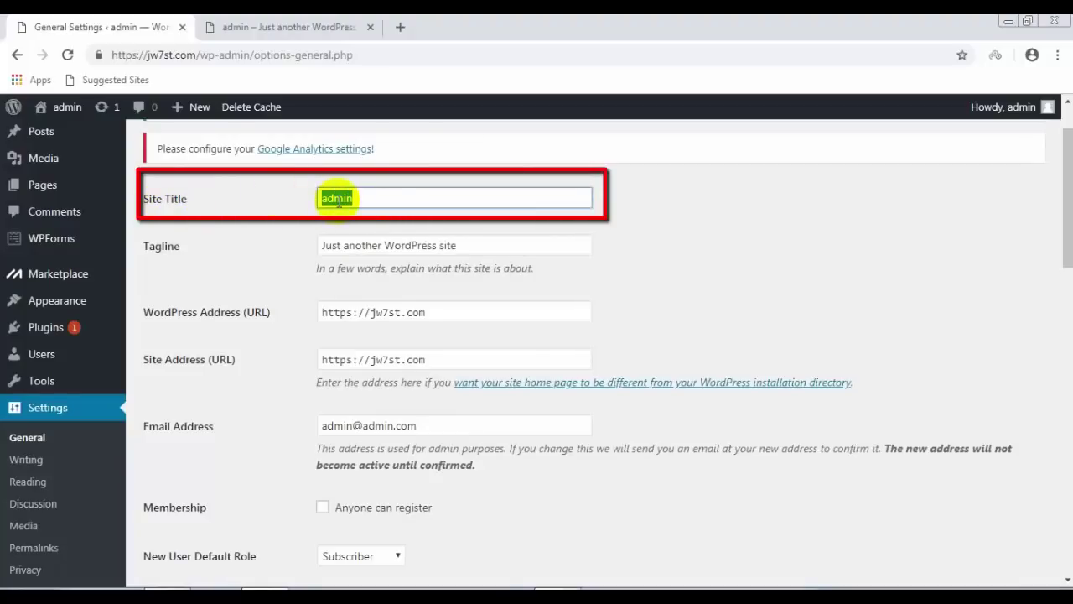
right_click(338, 200)
click(382, 247)
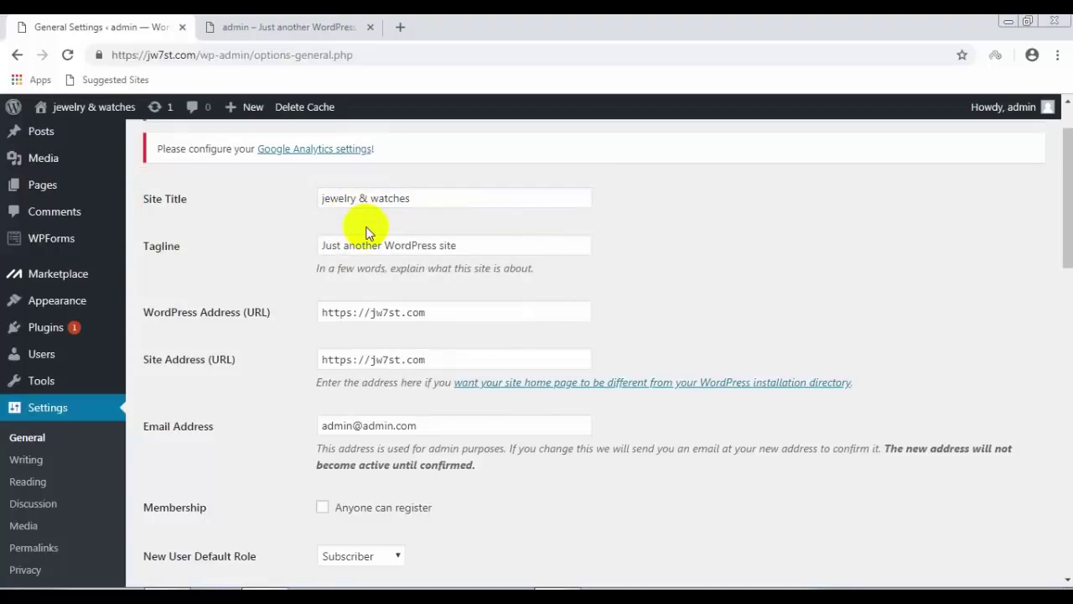
drag(459, 244, 240, 253)
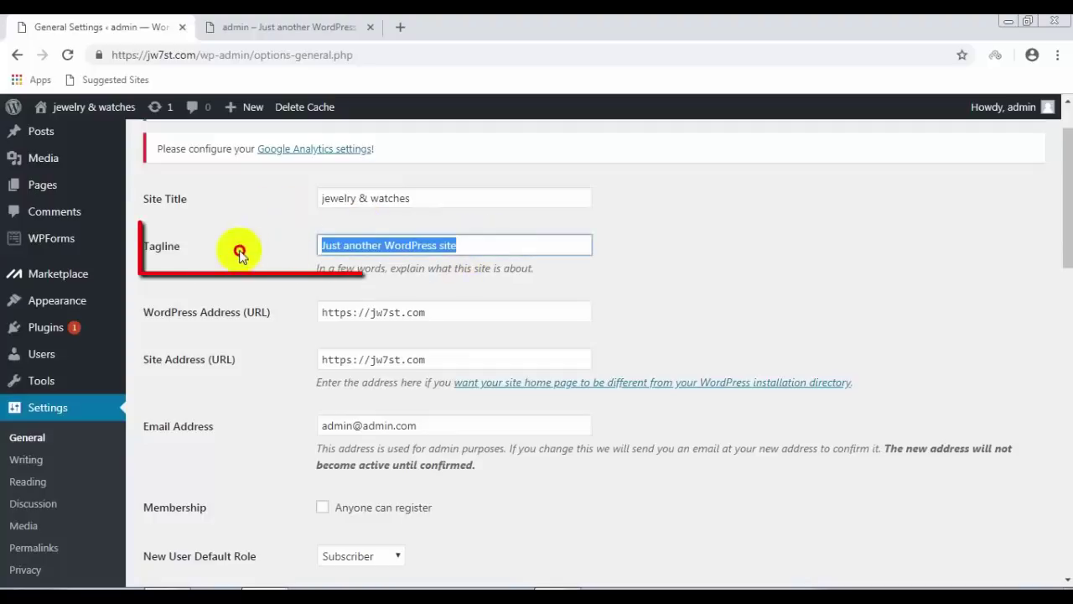
right_click(323, 245)
click(355, 292)
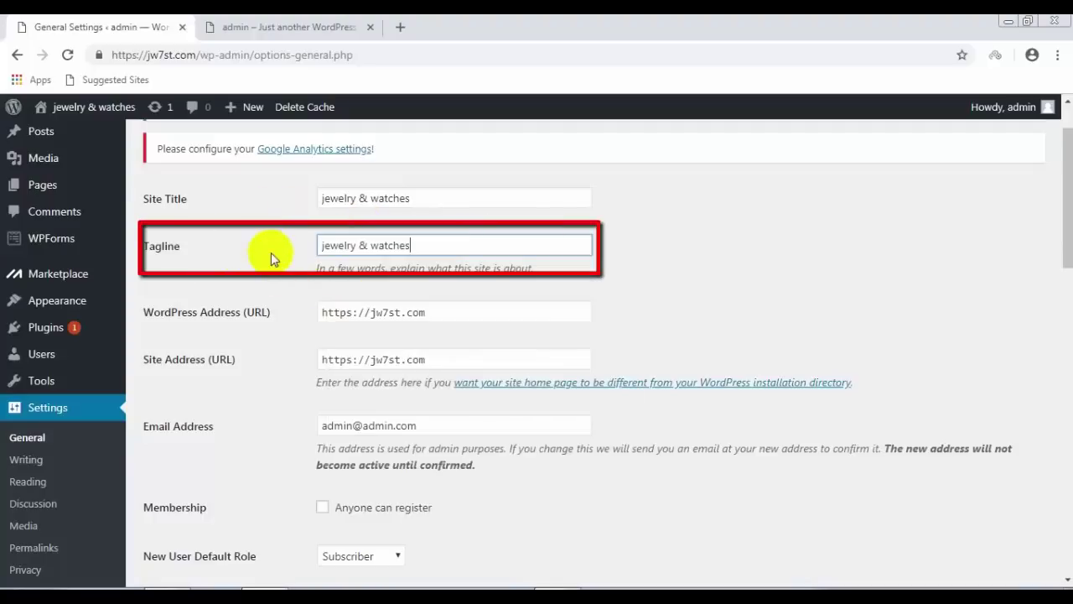
click(435, 195)
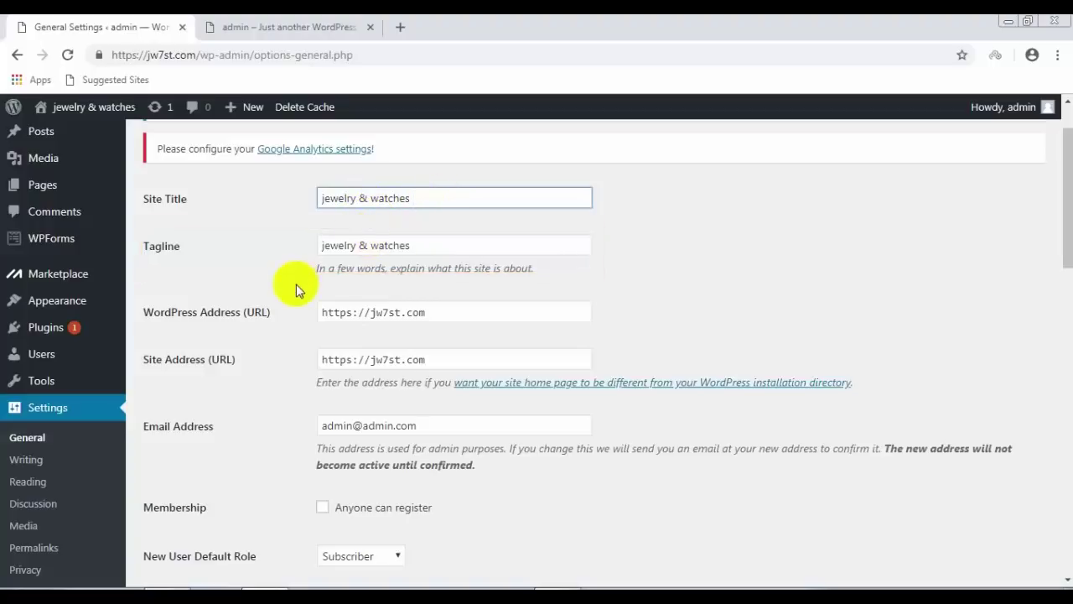
Step: Copy the domain from Site Address and use it as the admin e-mail address's domain
scroll(301, 288, down, 1)
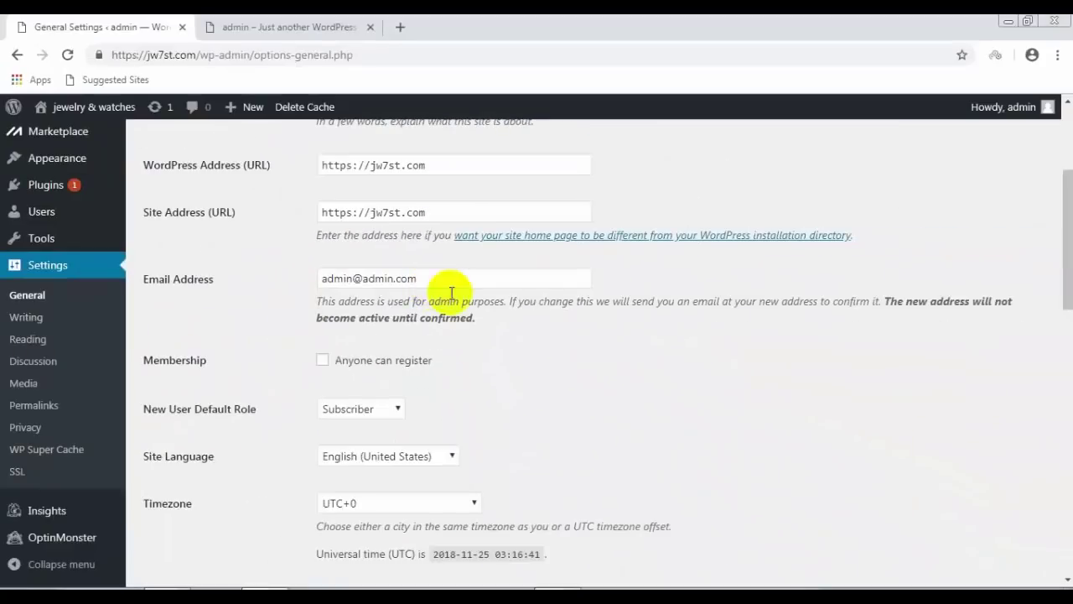
drag(431, 210, 371, 215)
right_click(372, 214)
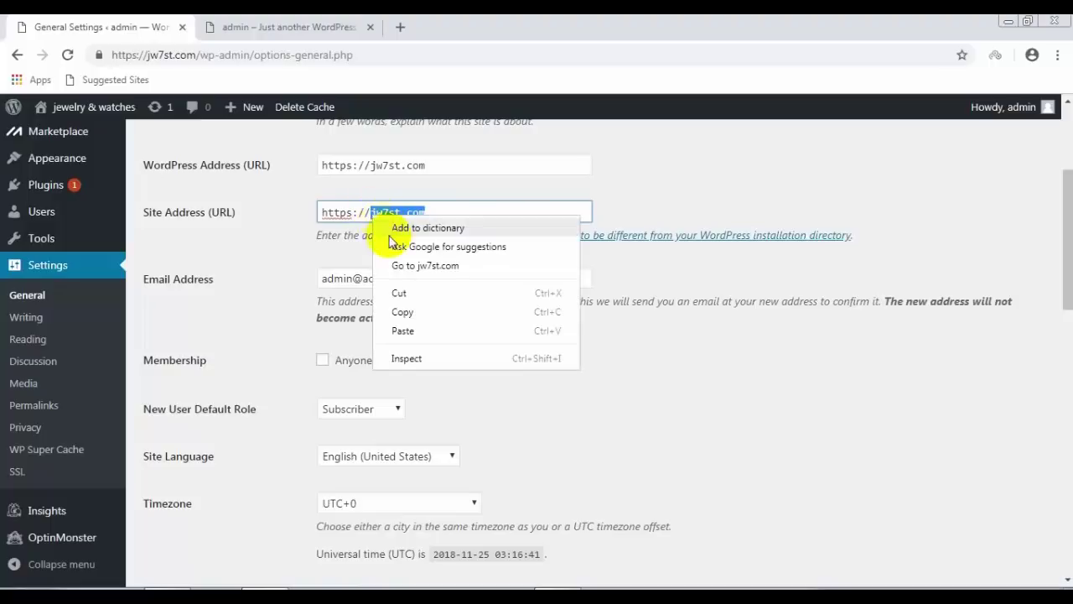
click(410, 315)
drag(426, 278, 363, 278)
right_click(363, 278)
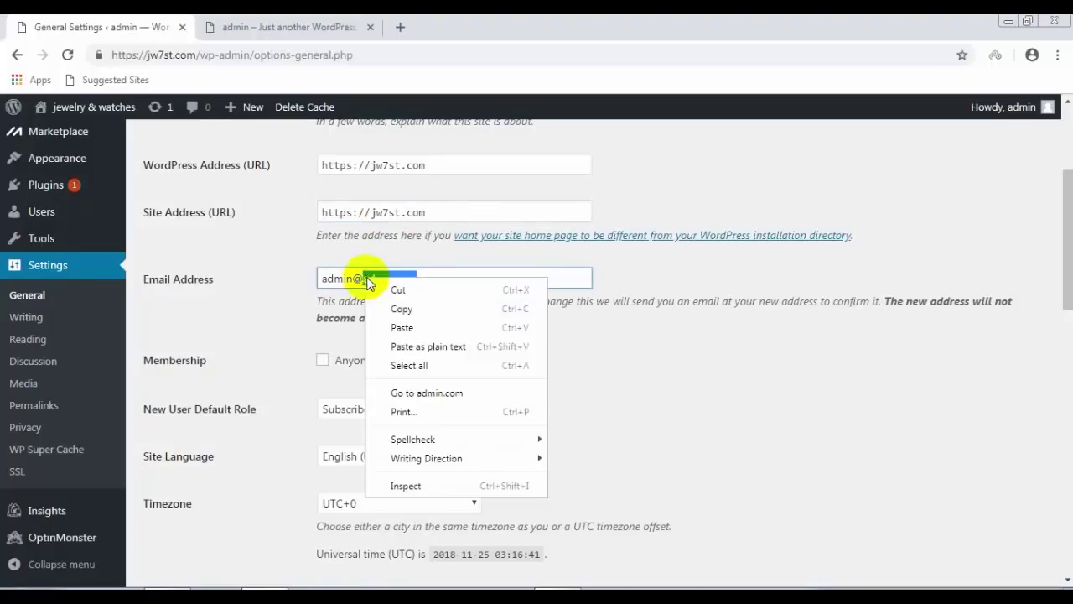
click(397, 328)
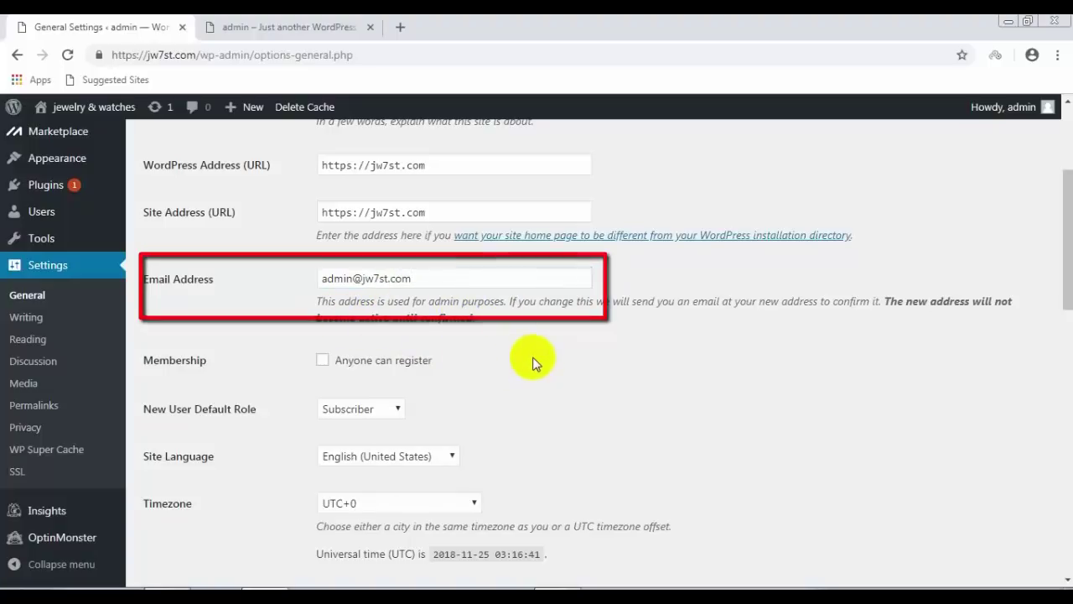
scroll(533, 363, down, 1)
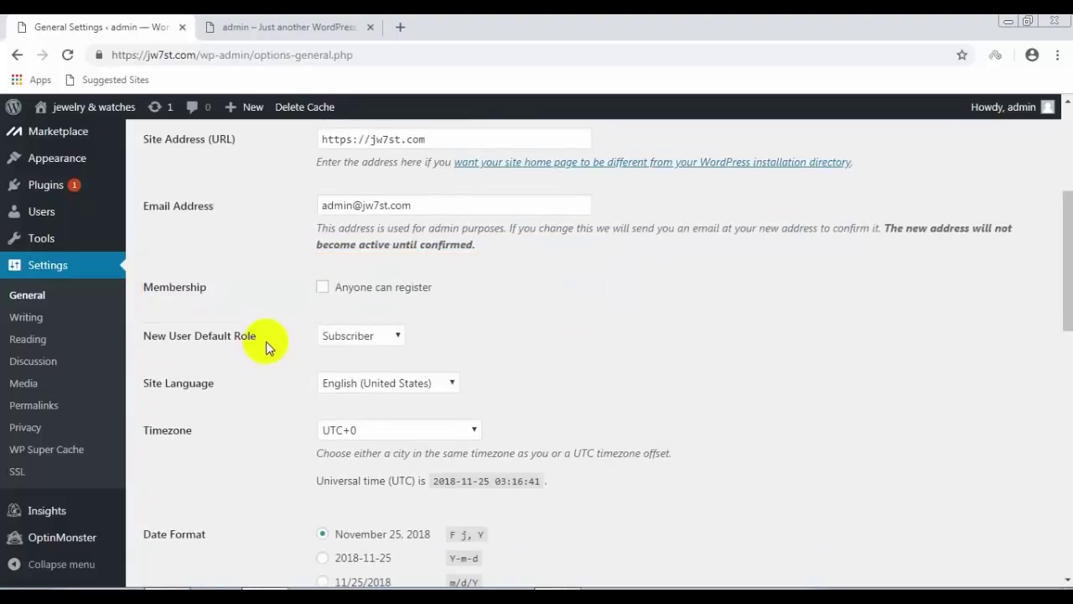
Step: Allow anyone to register and set the site timezone to UTC-6
click(325, 289)
scroll(294, 291, down, 1)
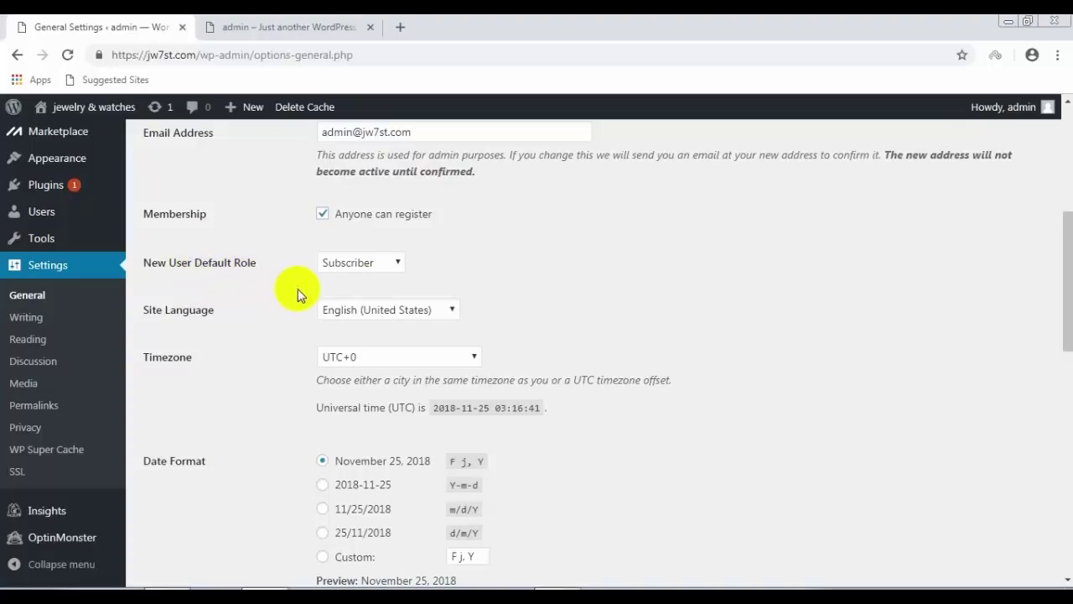
scroll(298, 288, down, 1)
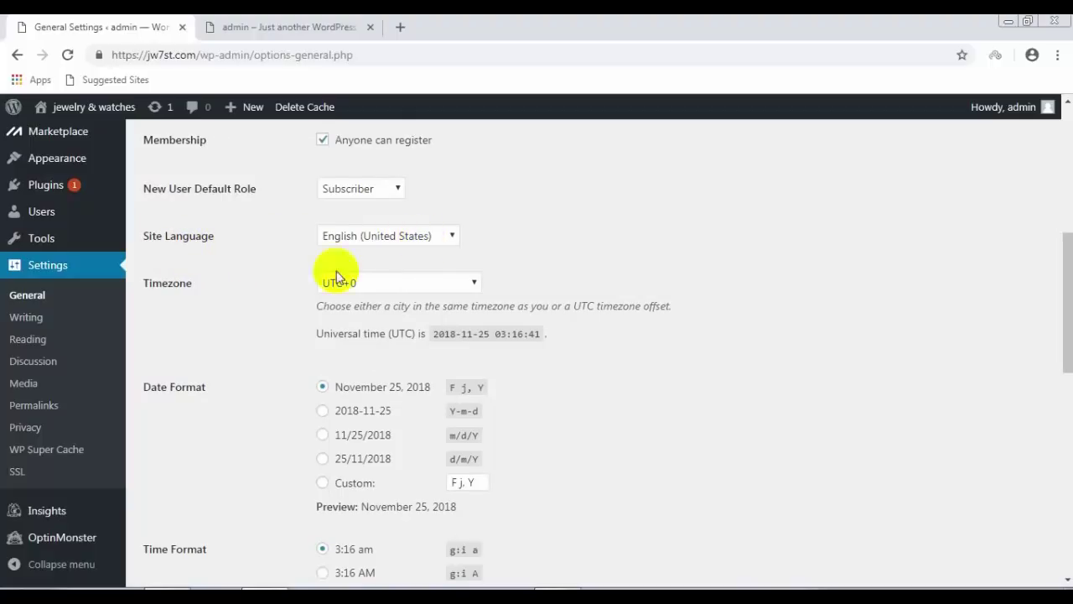
click(389, 289)
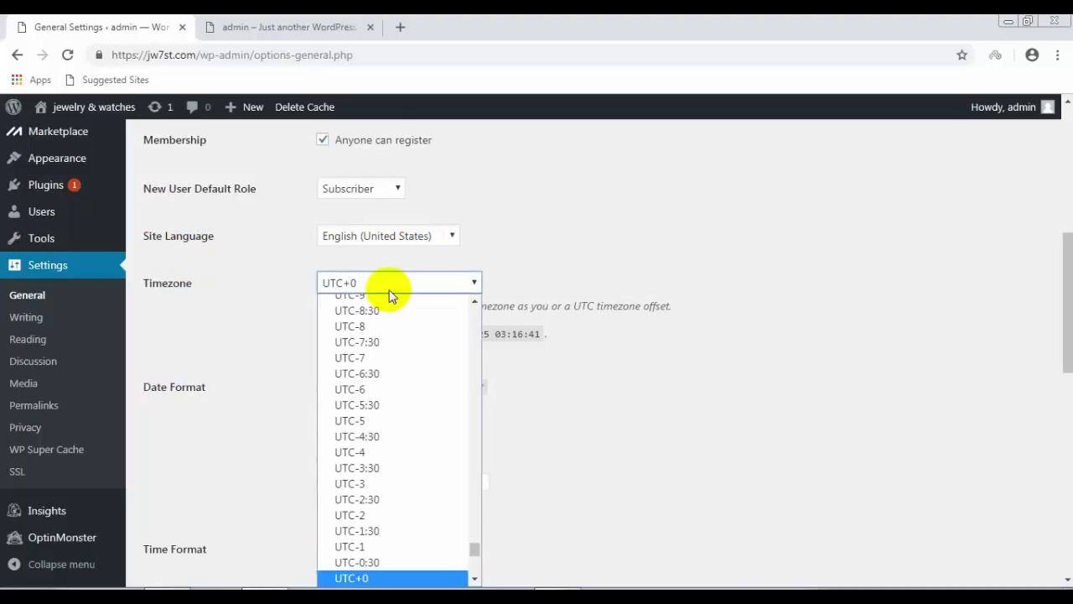
click(381, 394)
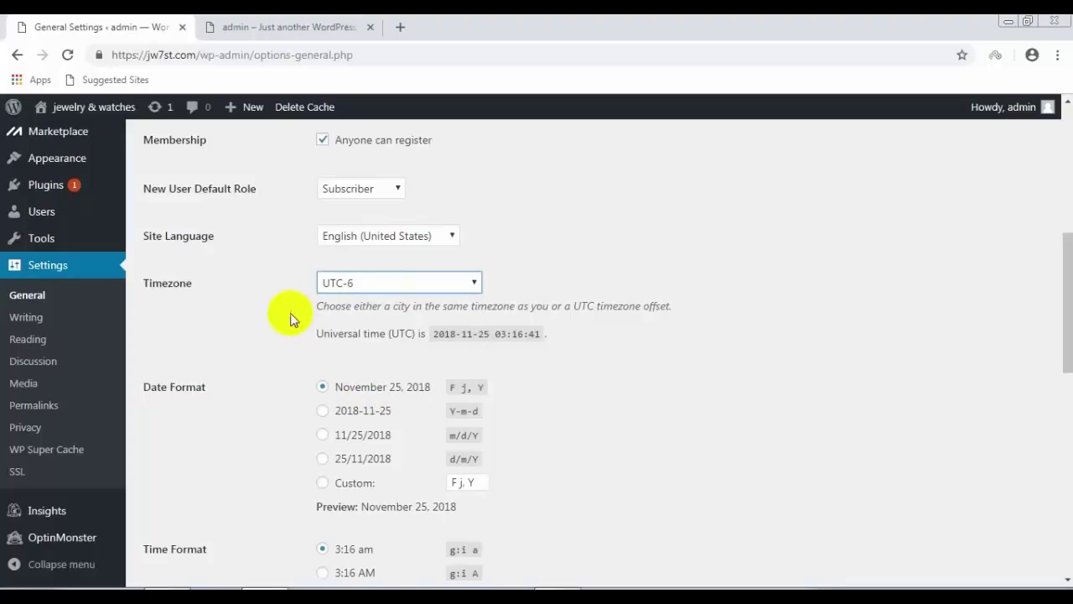
Step: Keep Monday as the week's first day and save the General Settings
scroll(270, 307, down, 3)
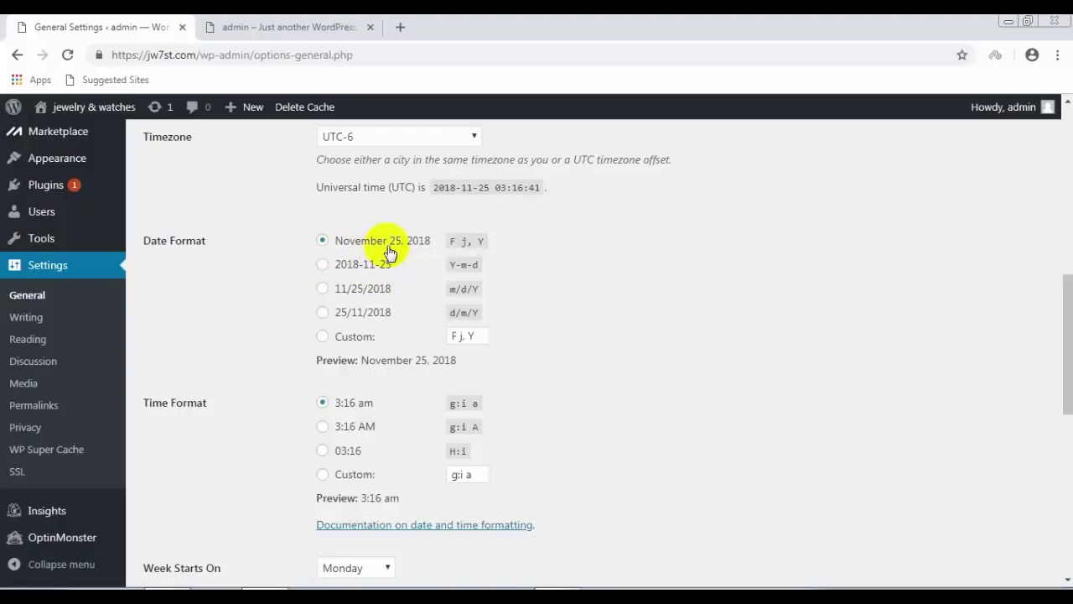
scroll(265, 253, down, 1)
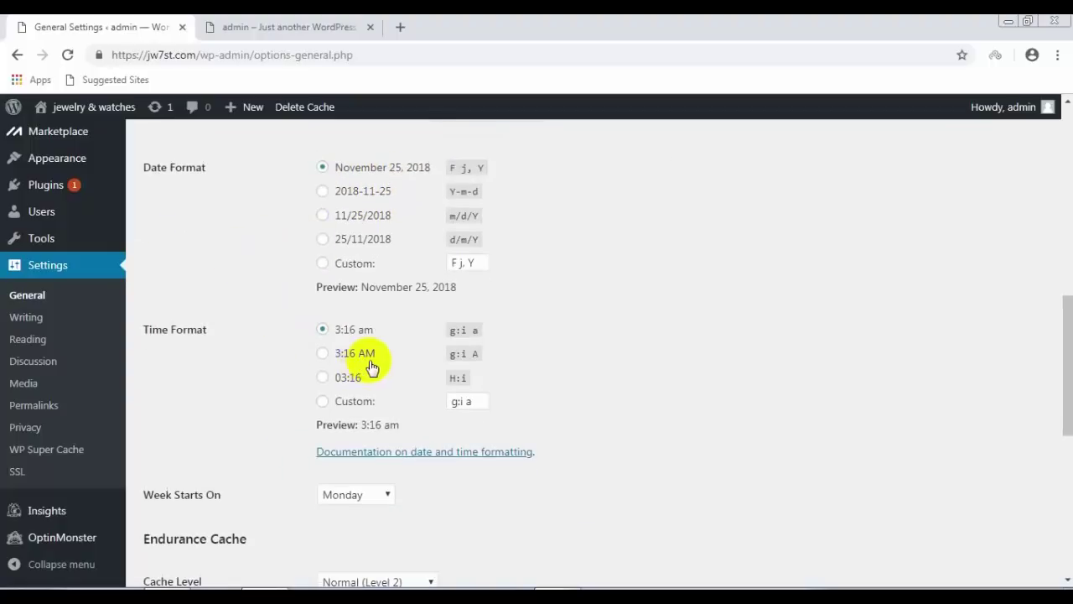
scroll(386, 361, down, 1)
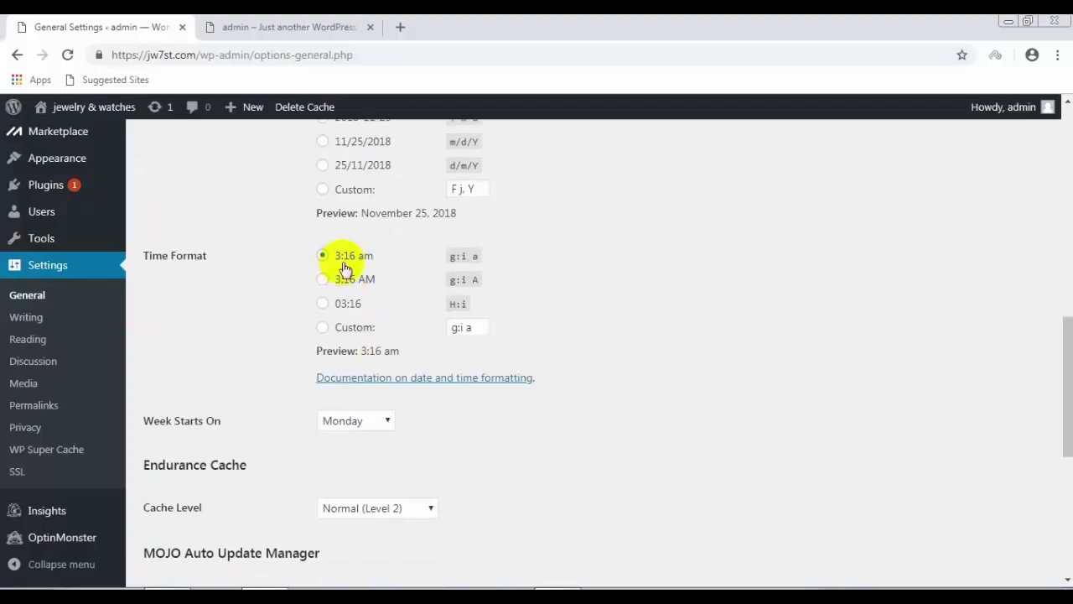
scroll(377, 262, down, 1)
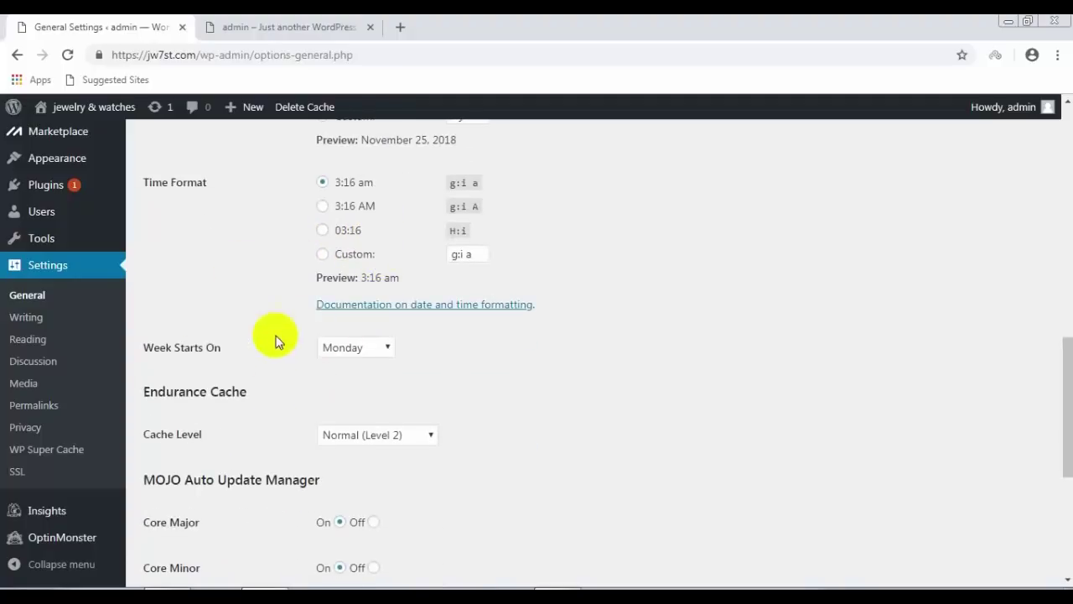
scroll(292, 356, down, 1)
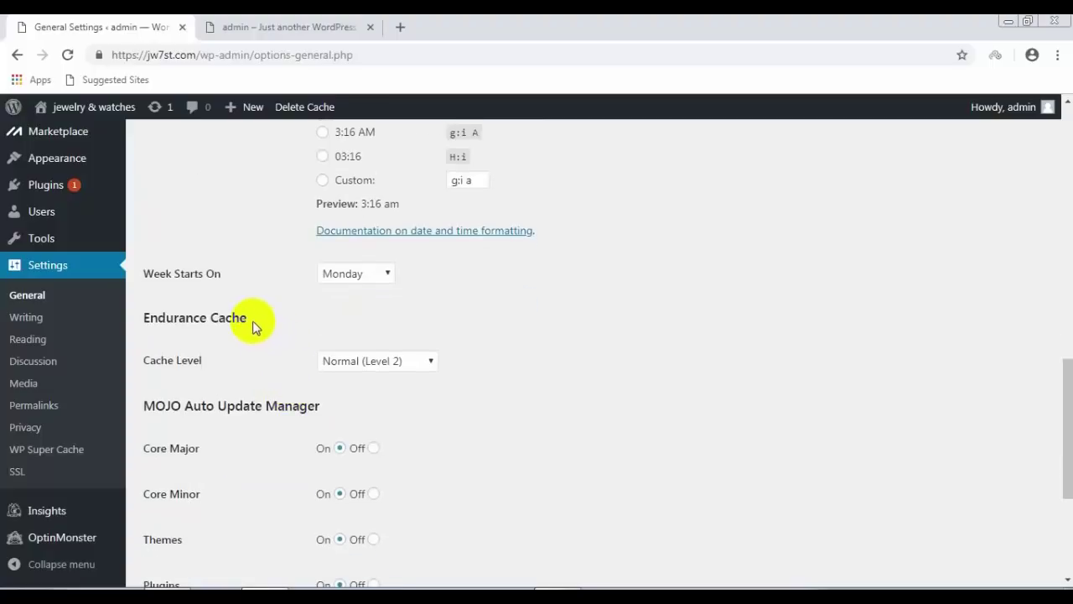
click(365, 277)
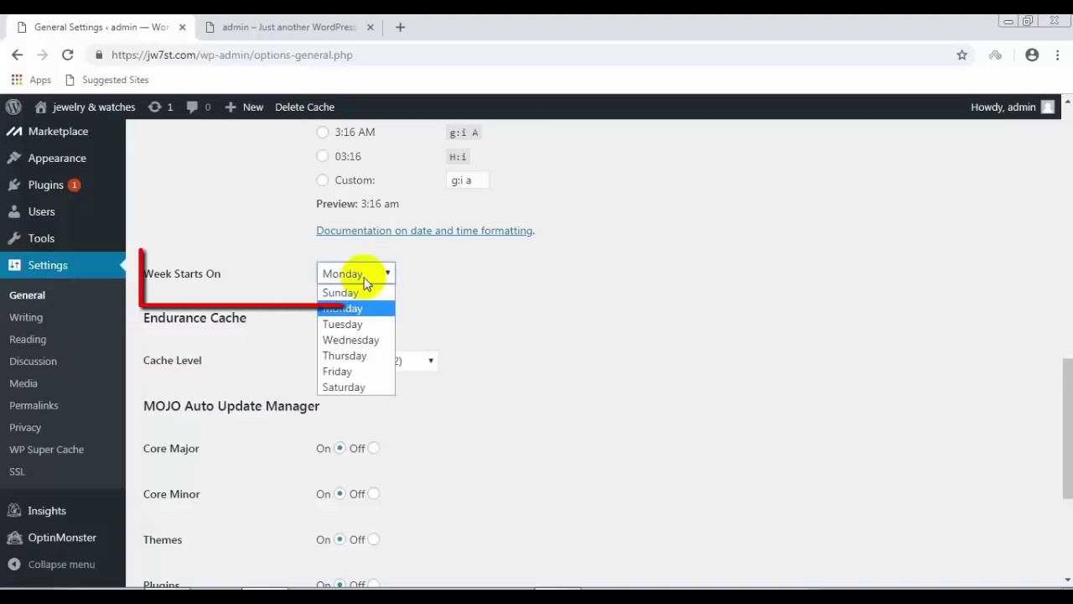
click(361, 275)
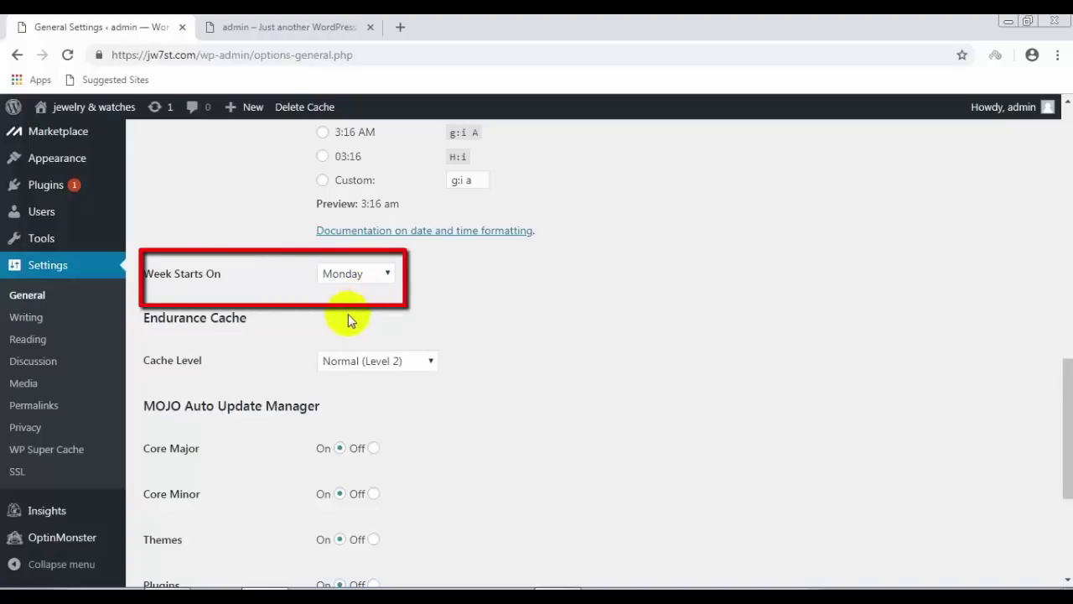
scroll(350, 311, down, 1)
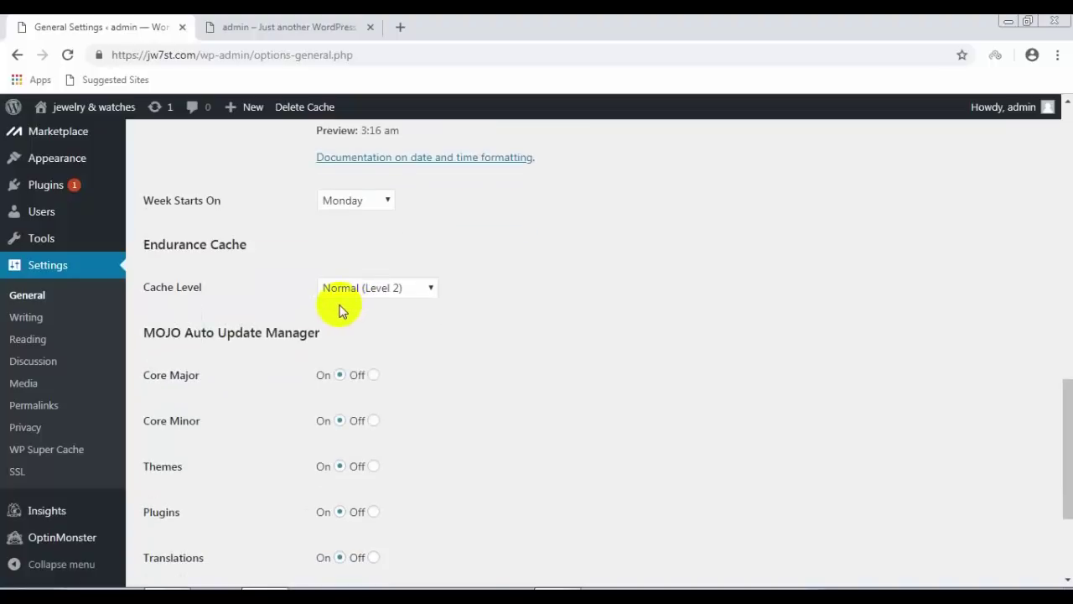
scroll(411, 305, down, 1)
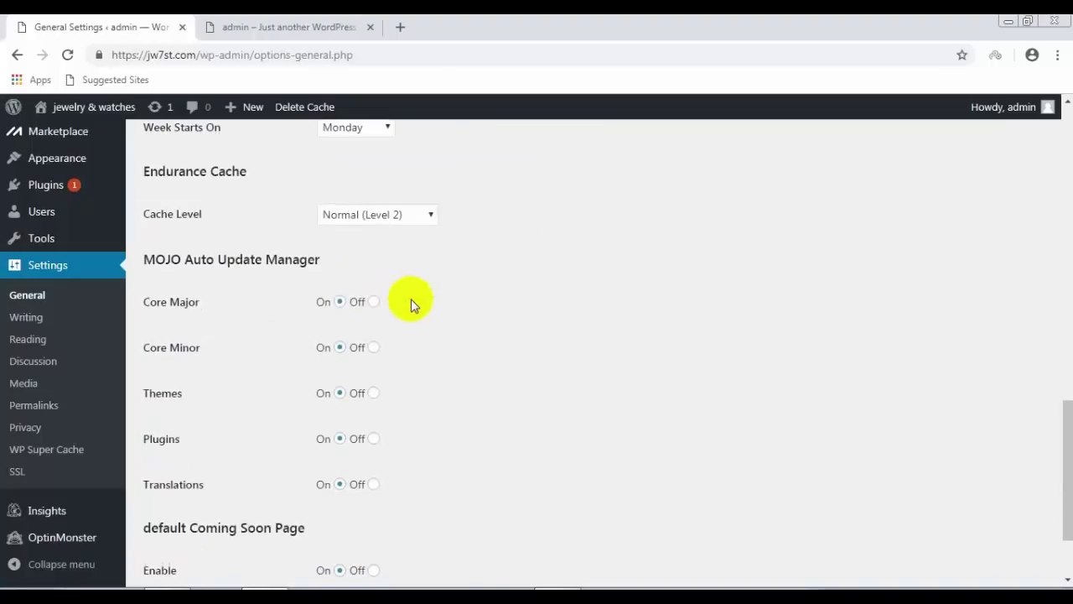
scroll(426, 307, down, 1)
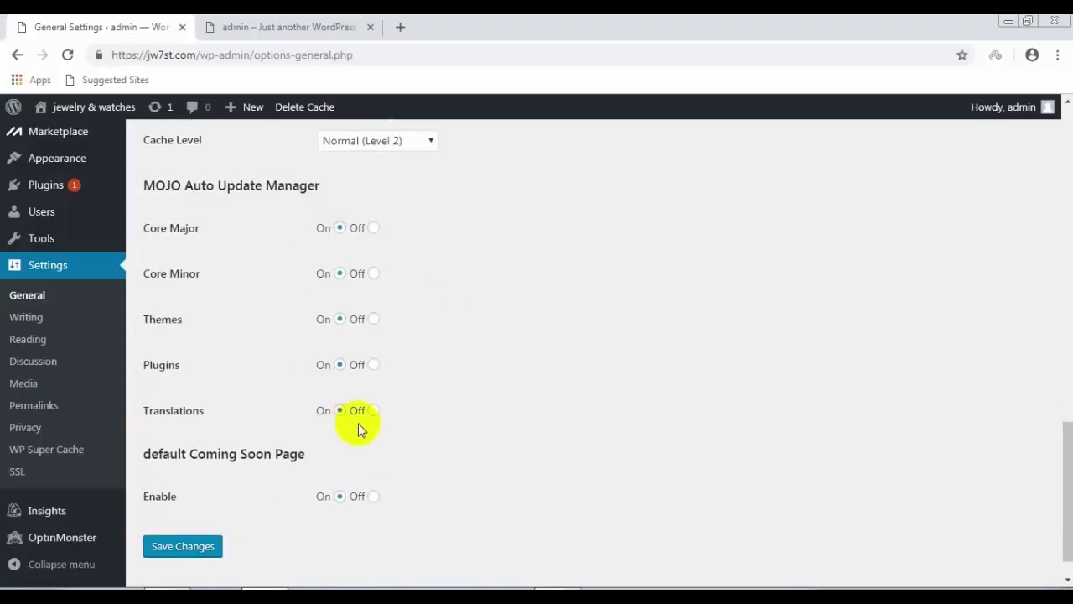
scroll(402, 441, down, 1)
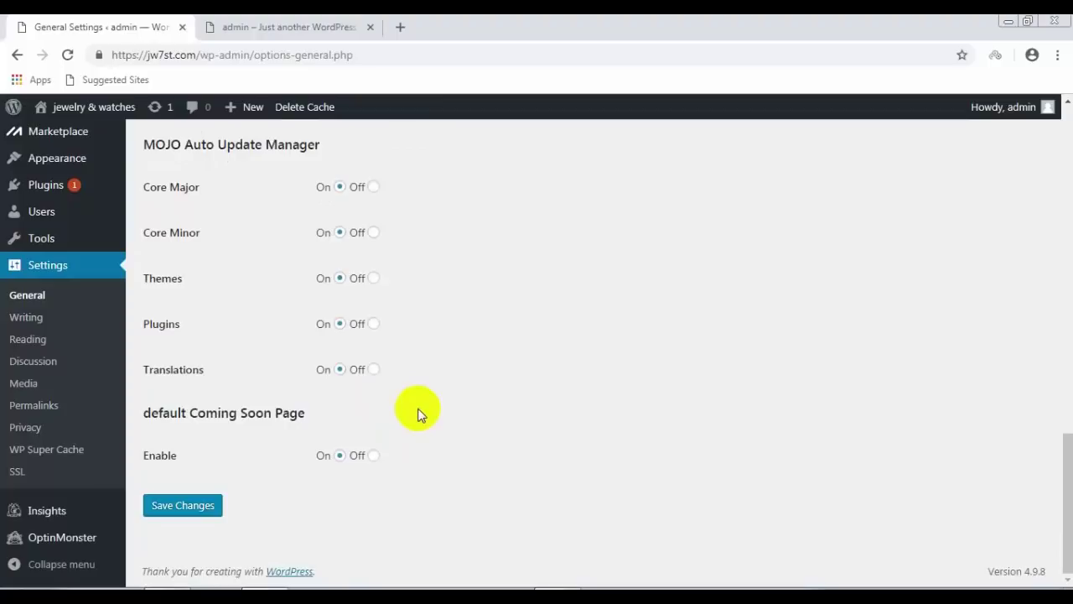
click(176, 506)
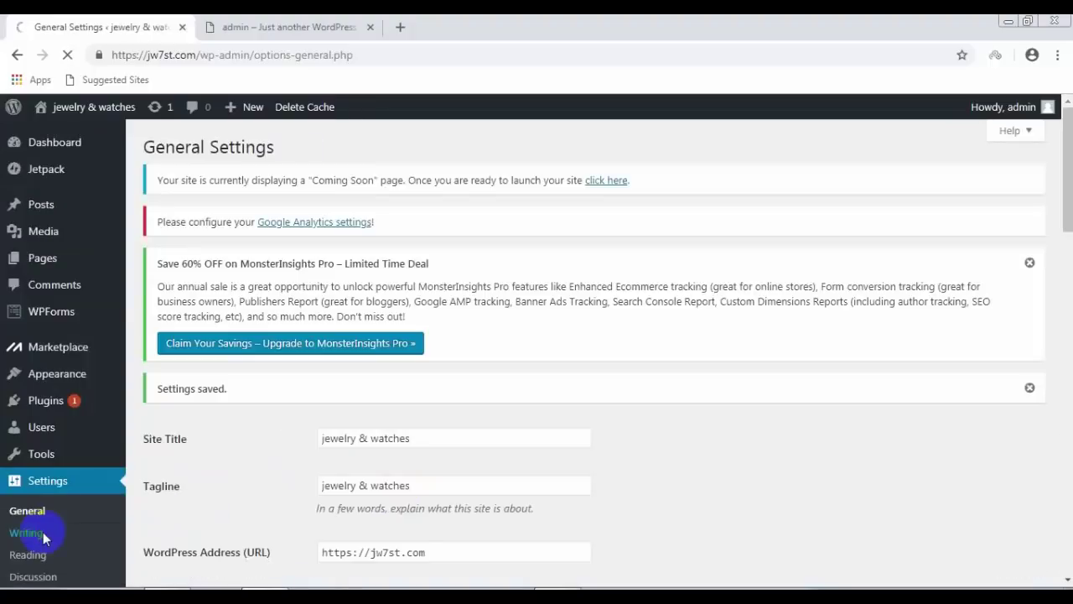
Step: In Writing Settings, review the default post category and format, leaving them unchanged
click(20, 536)
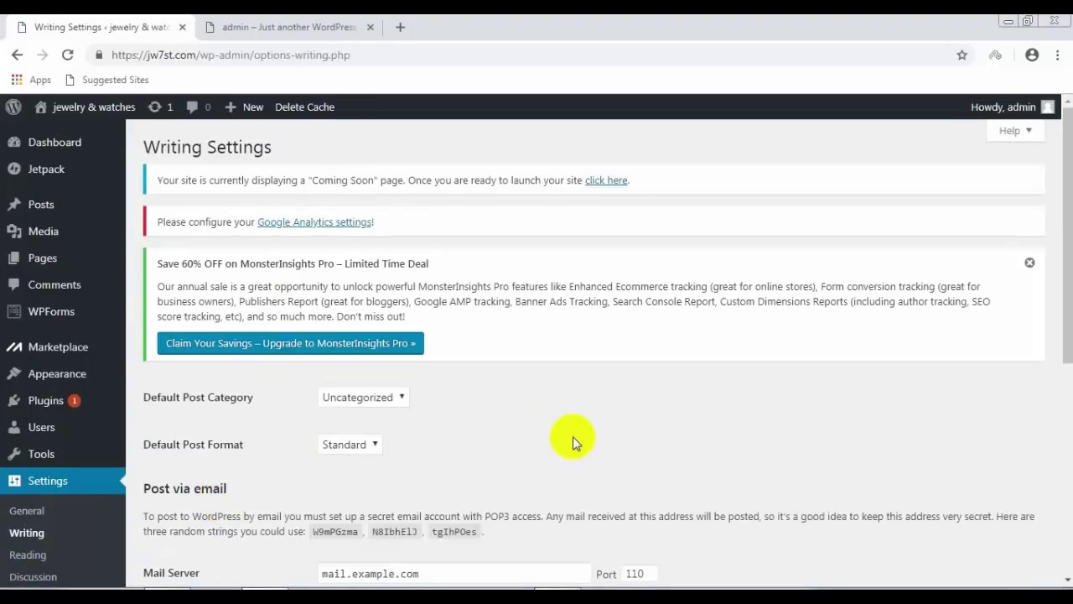
scroll(573, 438, down, 1)
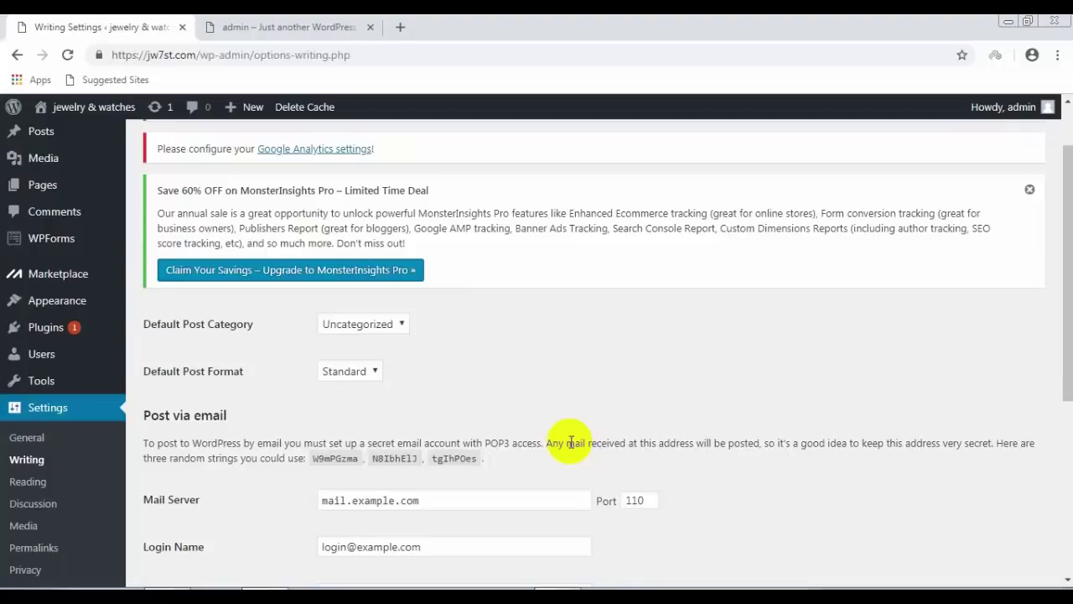
click(405, 324)
click(405, 325)
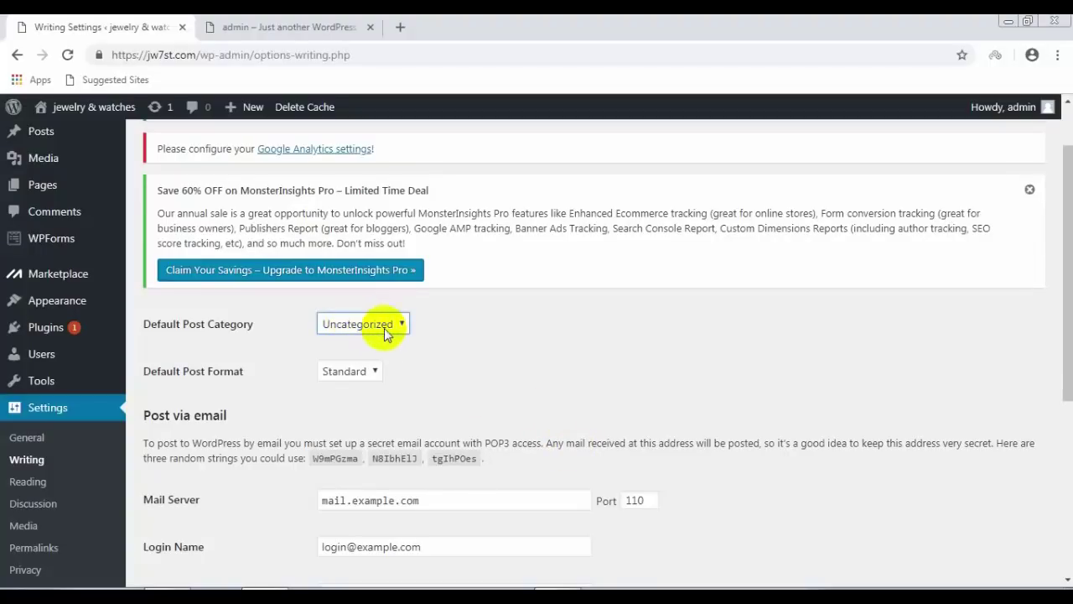
click(405, 326)
click(407, 332)
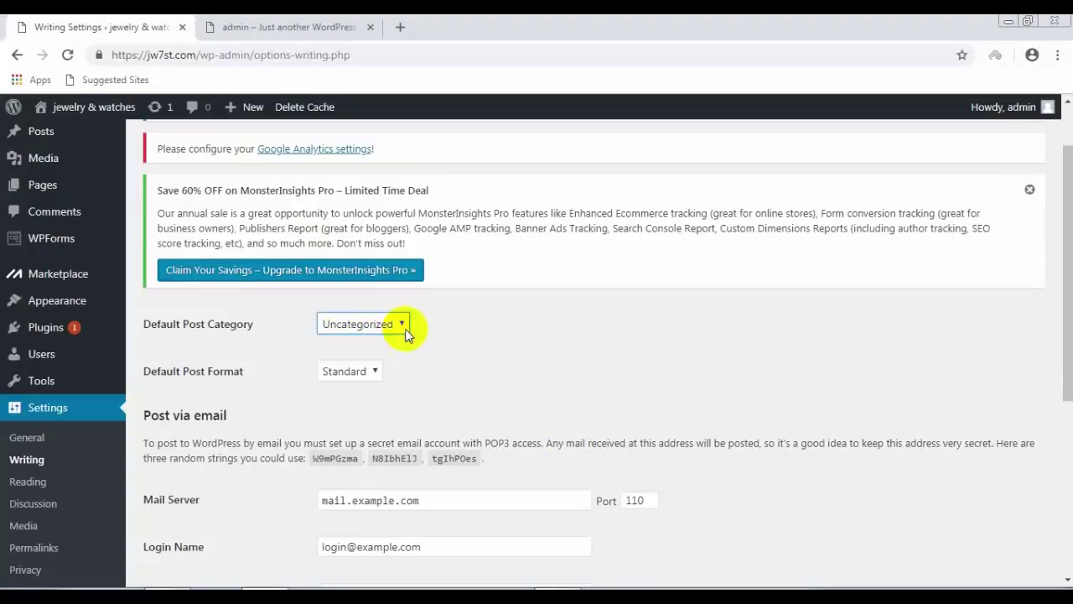
click(378, 375)
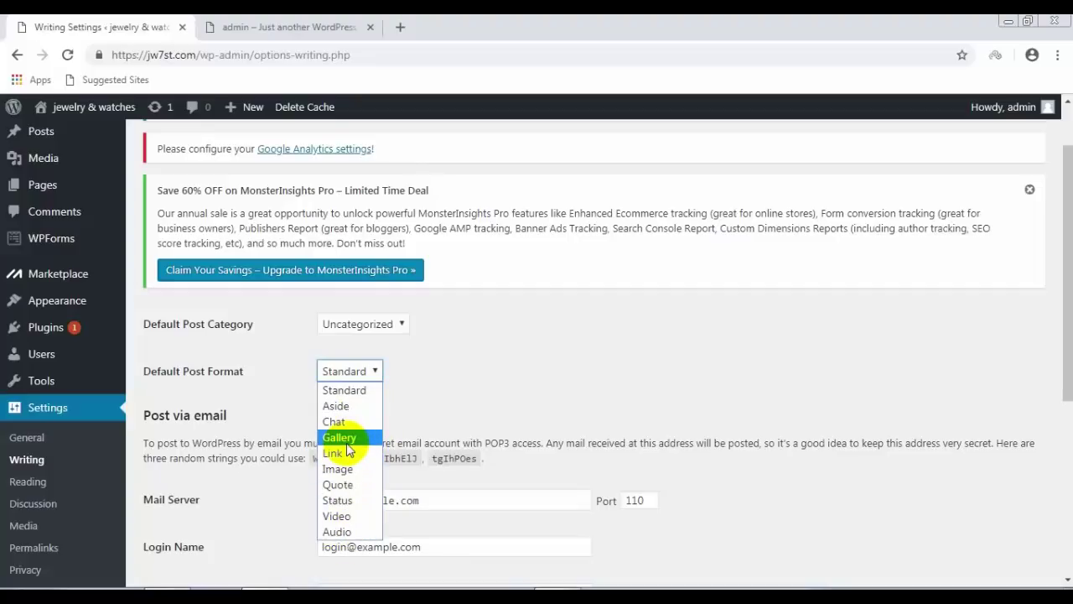
click(476, 406)
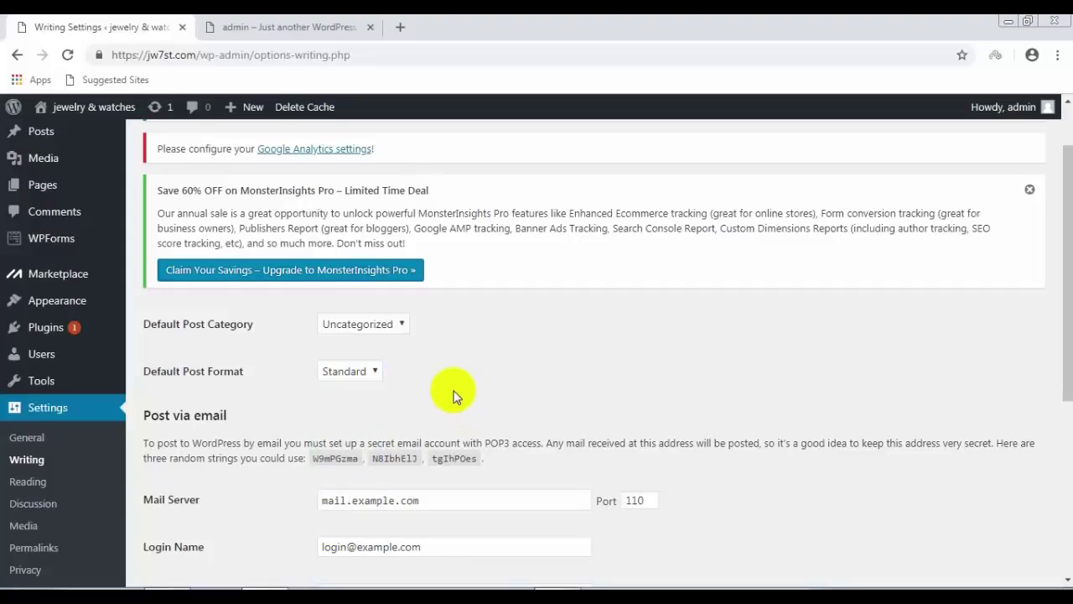
scroll(453, 392, down, 1)
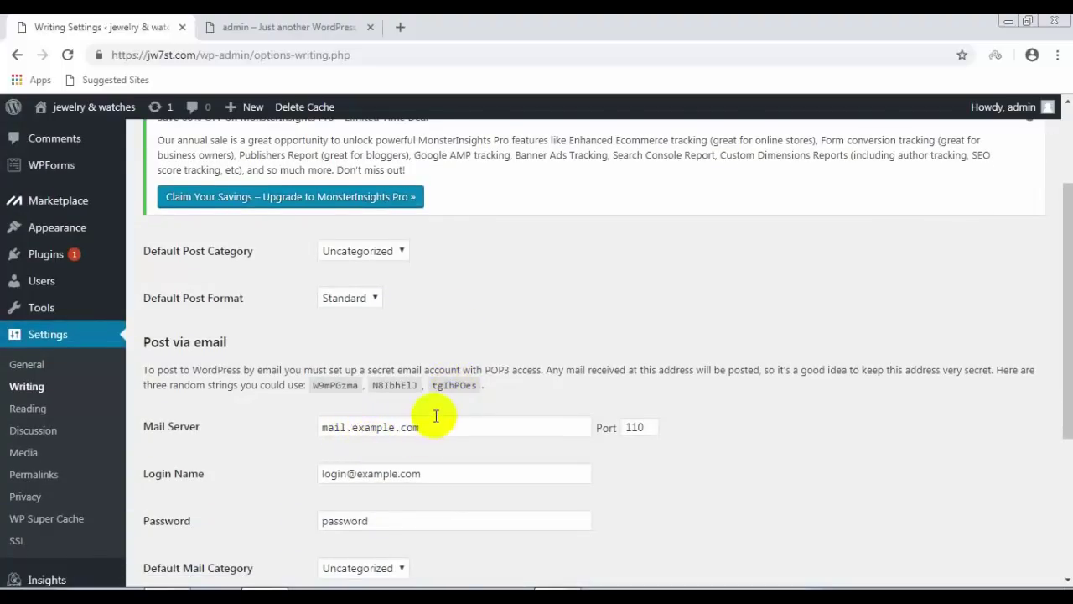
scroll(432, 424, down, 1)
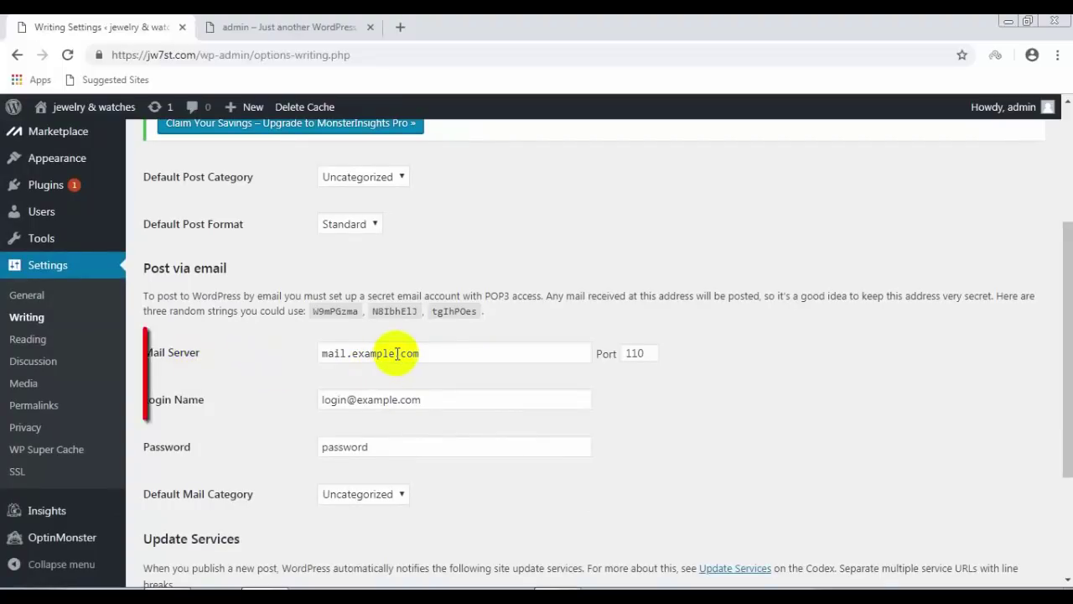
Step: Set the post-via-email mail server to mail.jw7st.com and the port to 26
drag(394, 353, 355, 353)
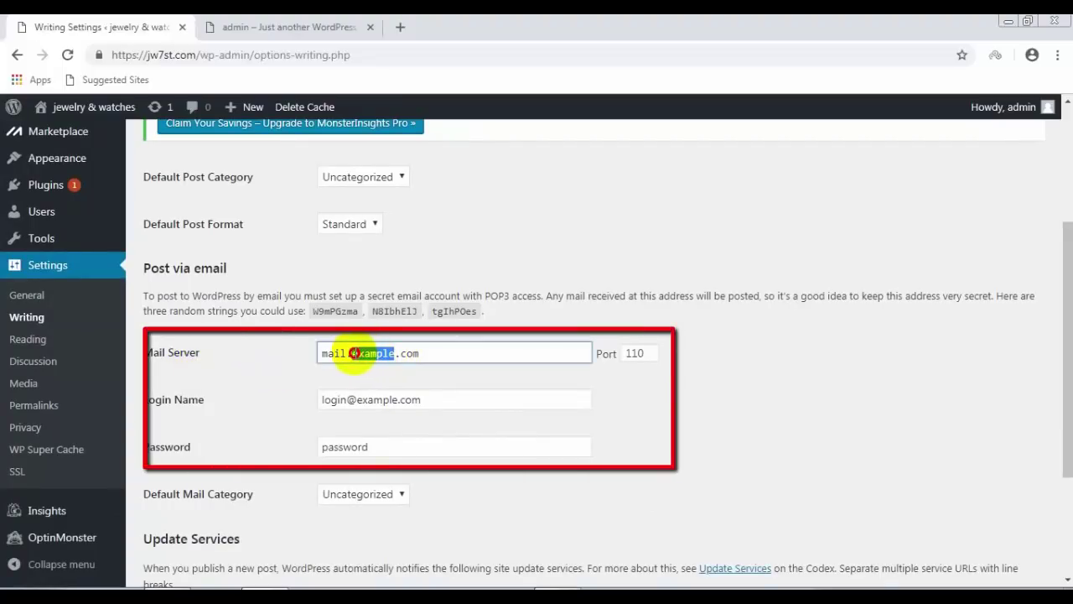
right_click(355, 354)
click(384, 402)
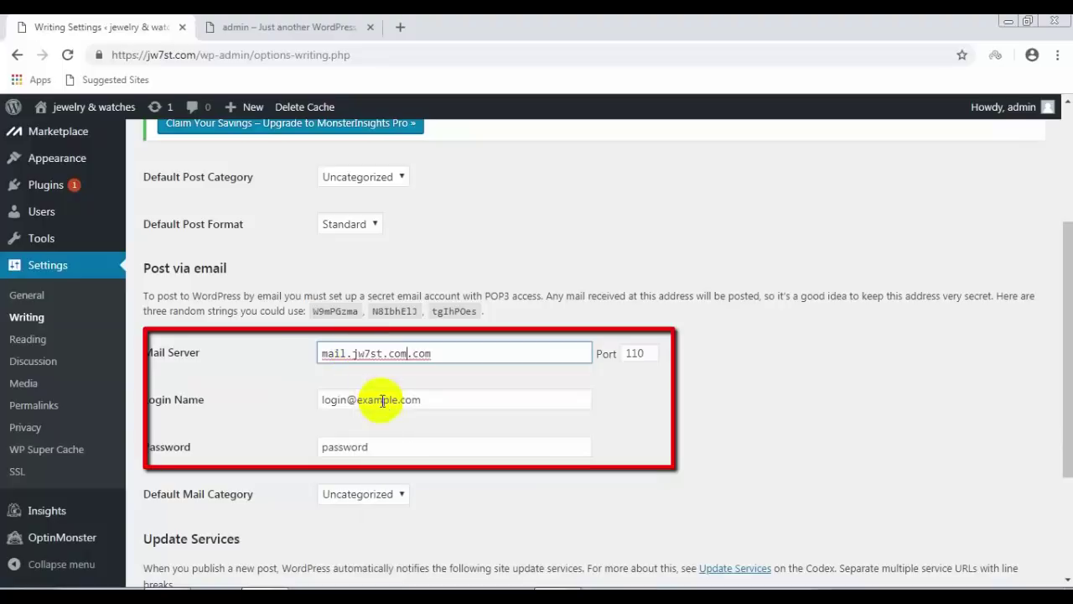
drag(450, 360, 412, 355)
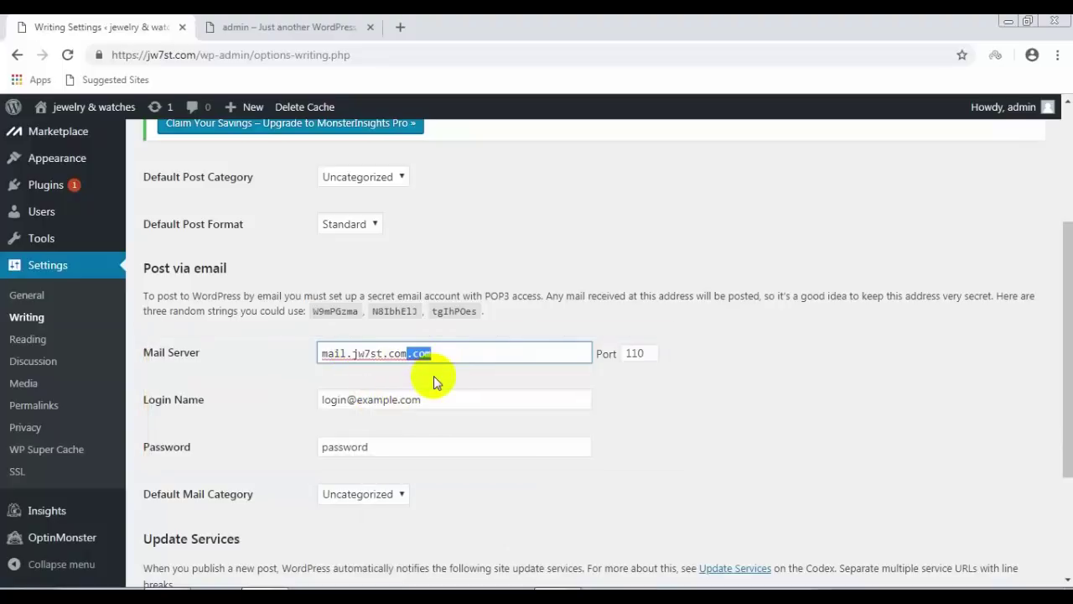
key(BackSpace)
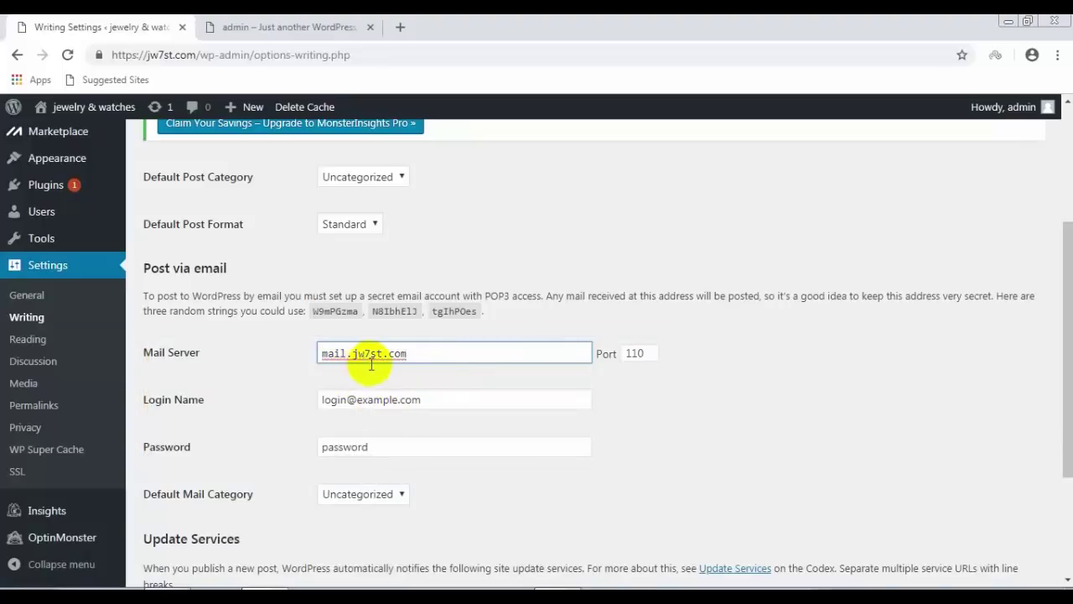
drag(644, 354, 623, 356)
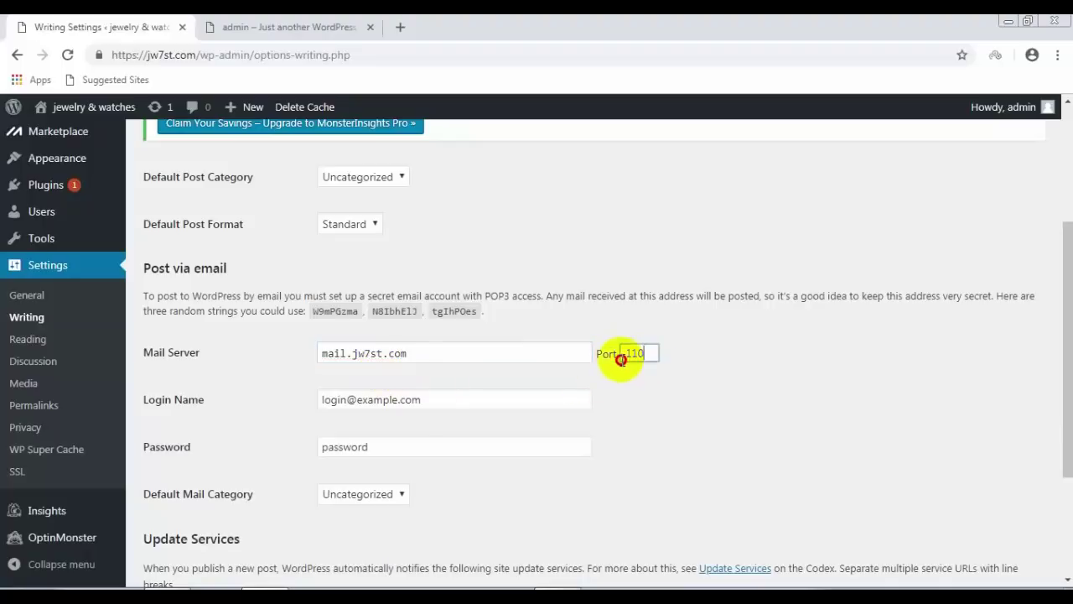
text(26)
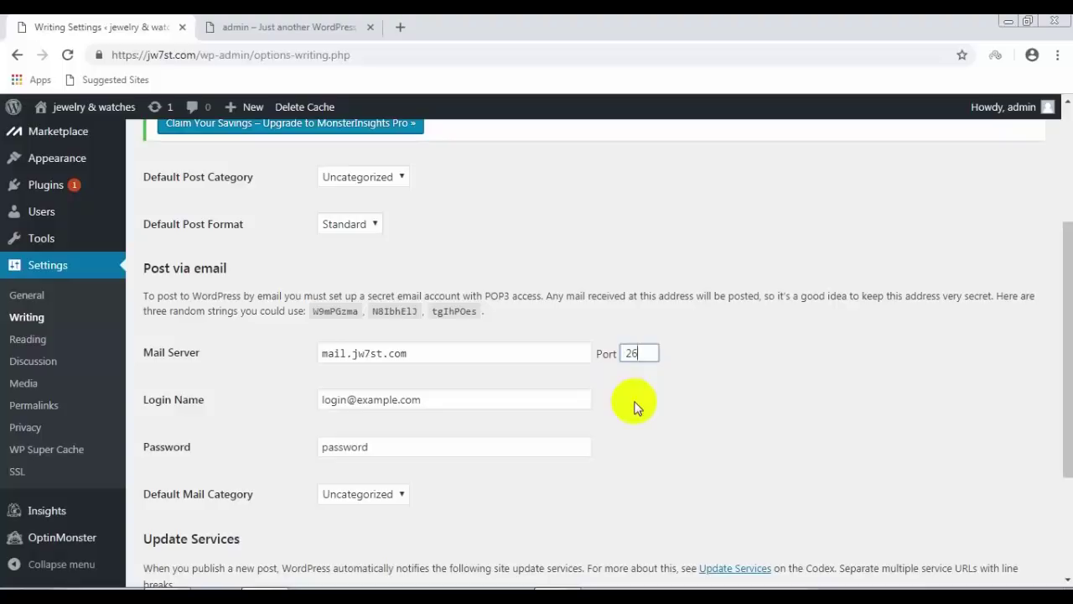
click(635, 403)
Step: Set the login name to an admin address on the site's own domain
drag(413, 403, 299, 411)
scroll(299, 406, down, 1)
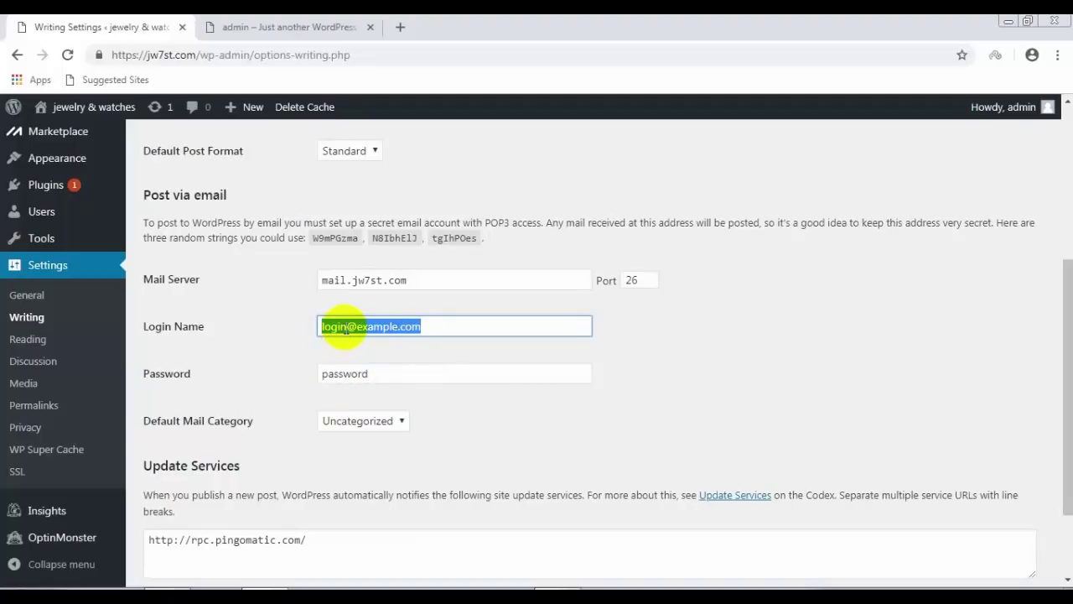
click(406, 277)
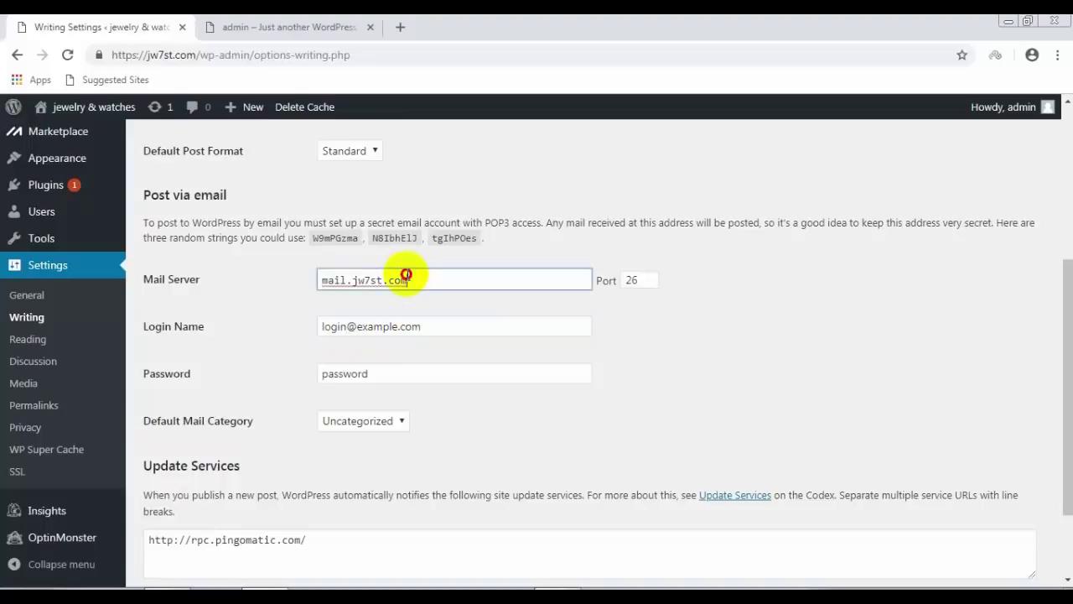
right_click(355, 279)
click(389, 309)
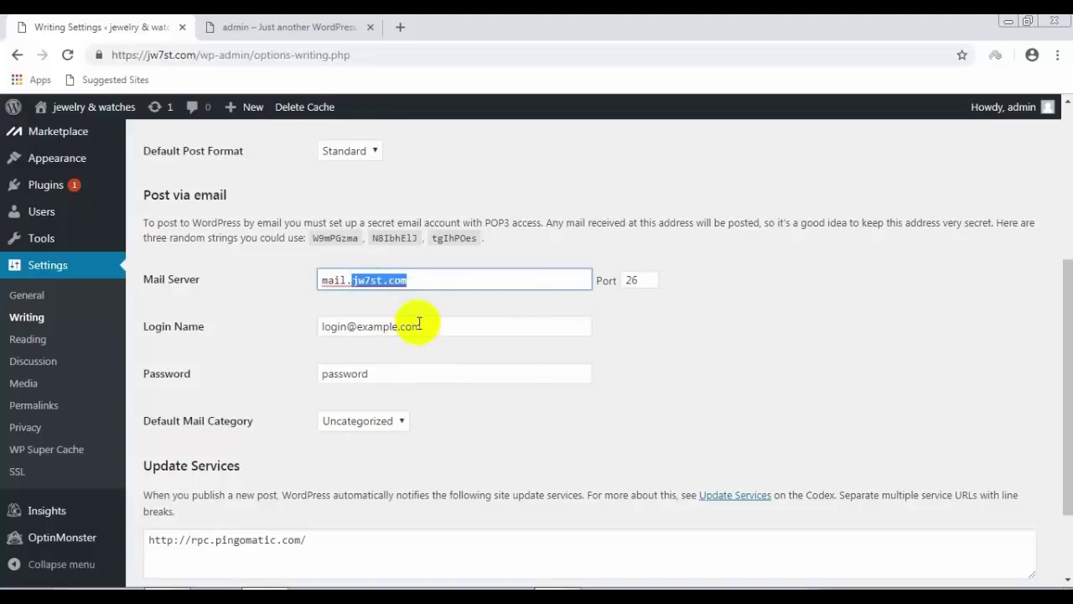
click(395, 328)
double_click(361, 333)
right_click(360, 334)
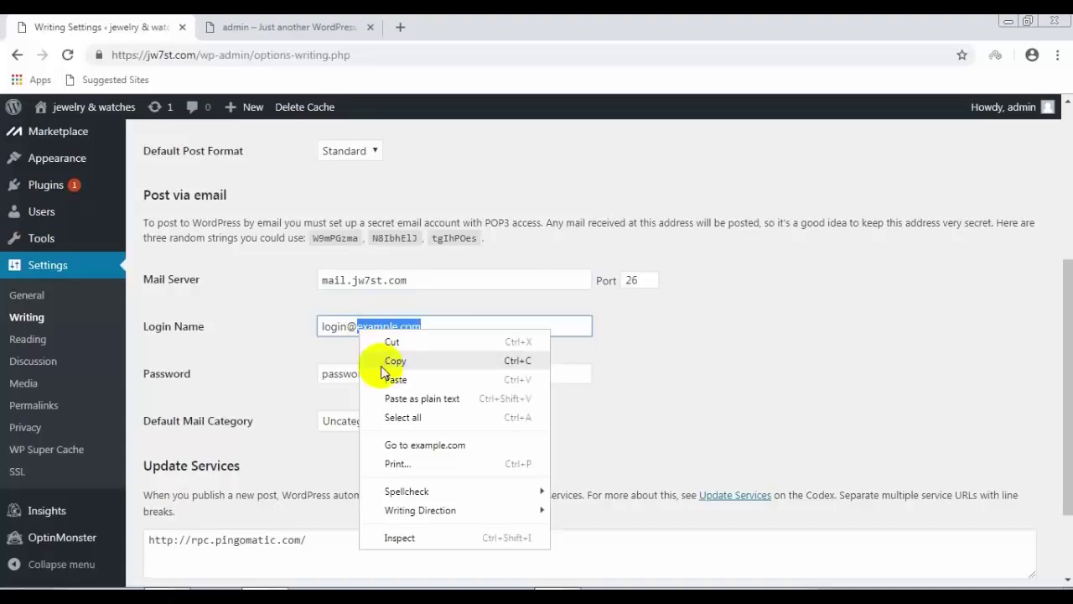
click(391, 378)
click(347, 332)
key(shift+Home)
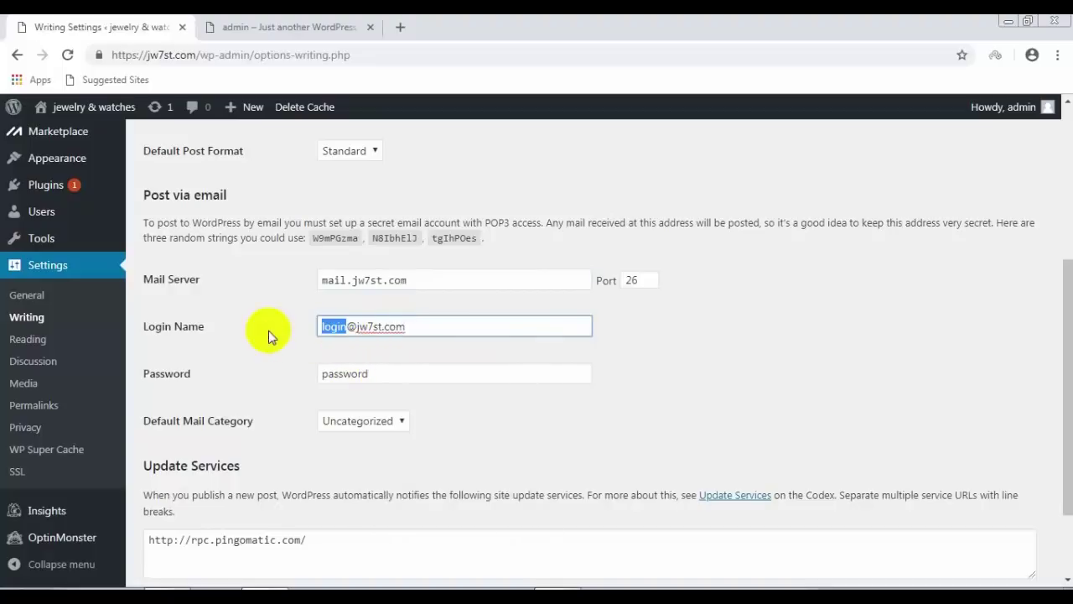
text(admin)
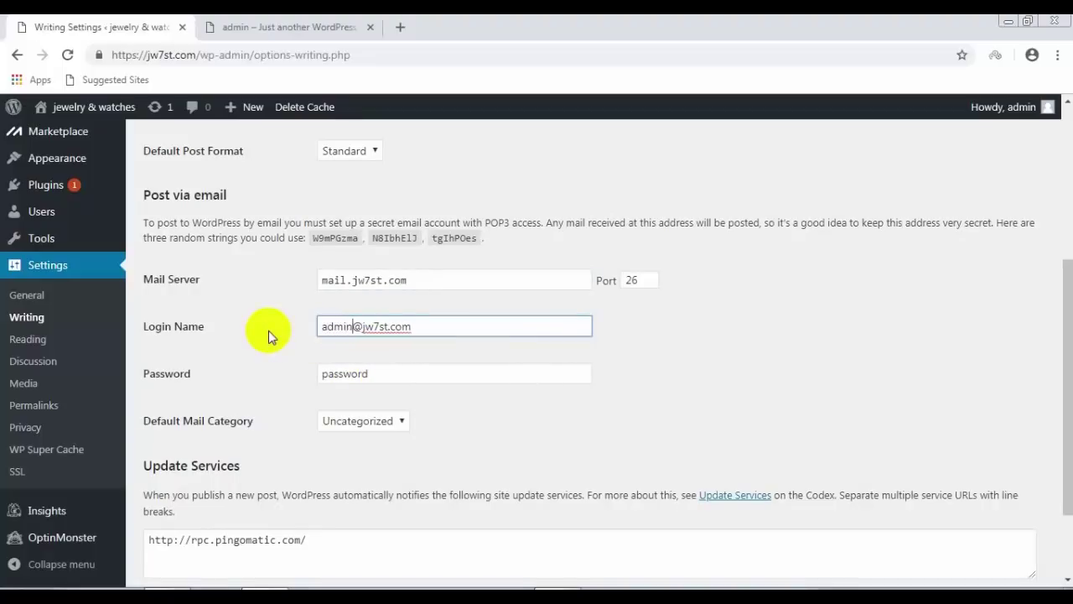
click(268, 371)
Step: Enter the mail account password, keep Uncategorized as mail category, and save Writing Settings
click(397, 373)
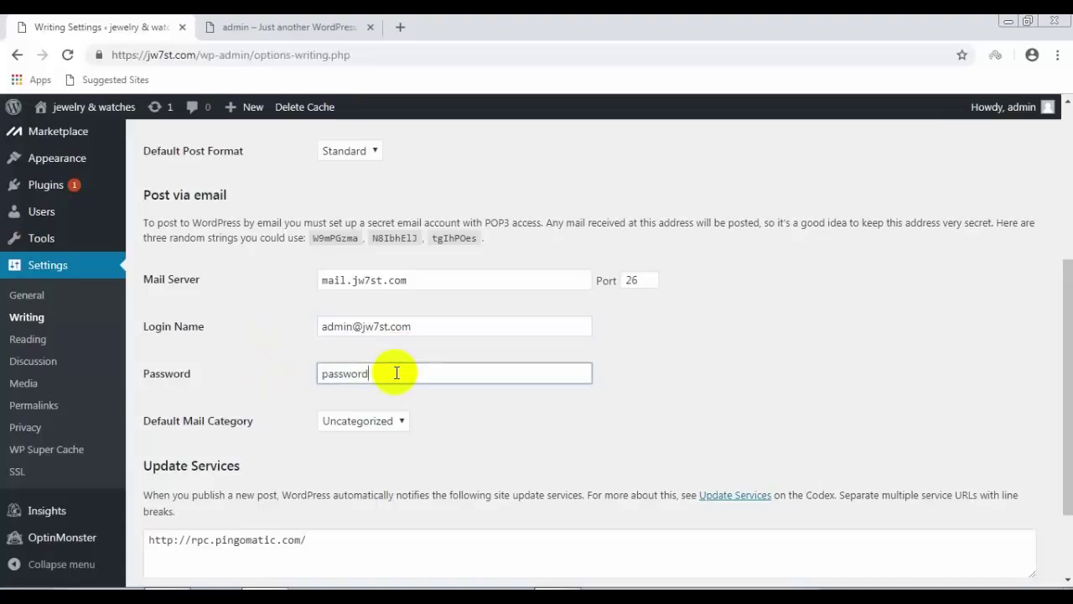
key(shift+Home)
text(1)
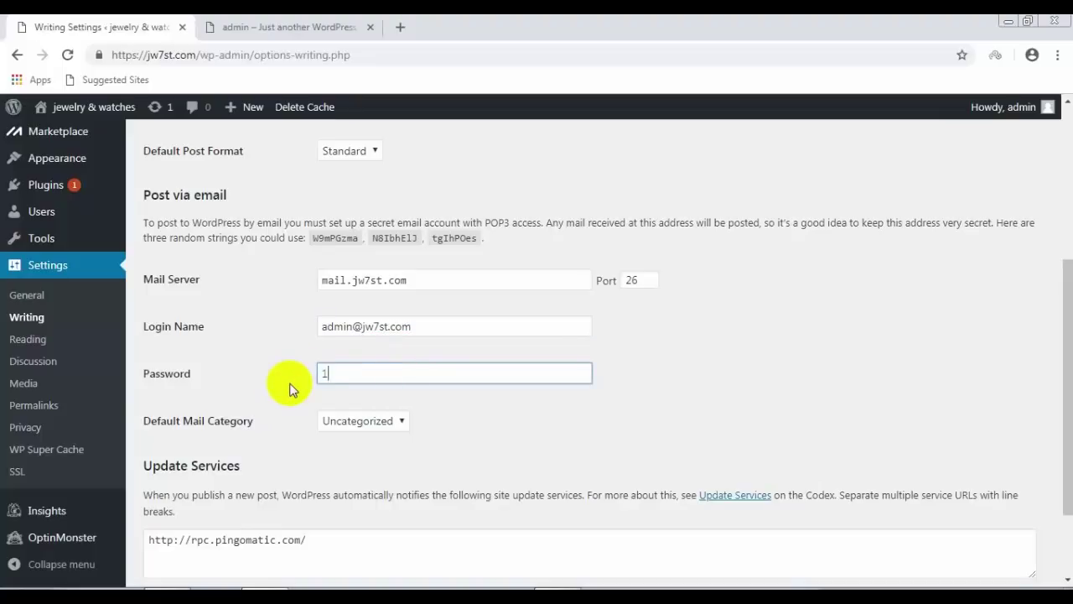
text(23456)
scroll(296, 390, down, 1)
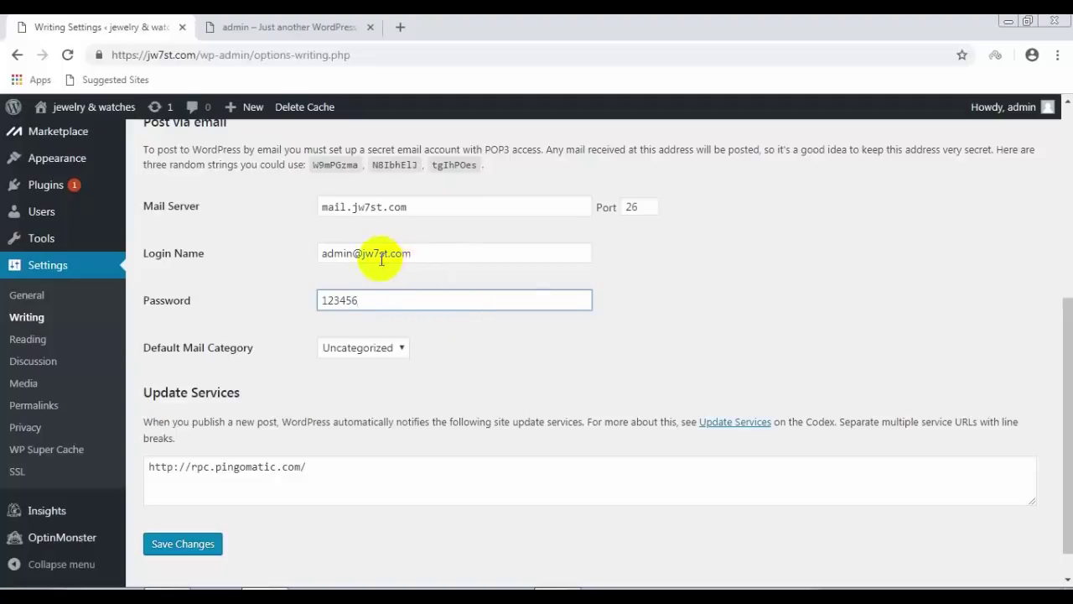
drag(411, 251, 322, 258)
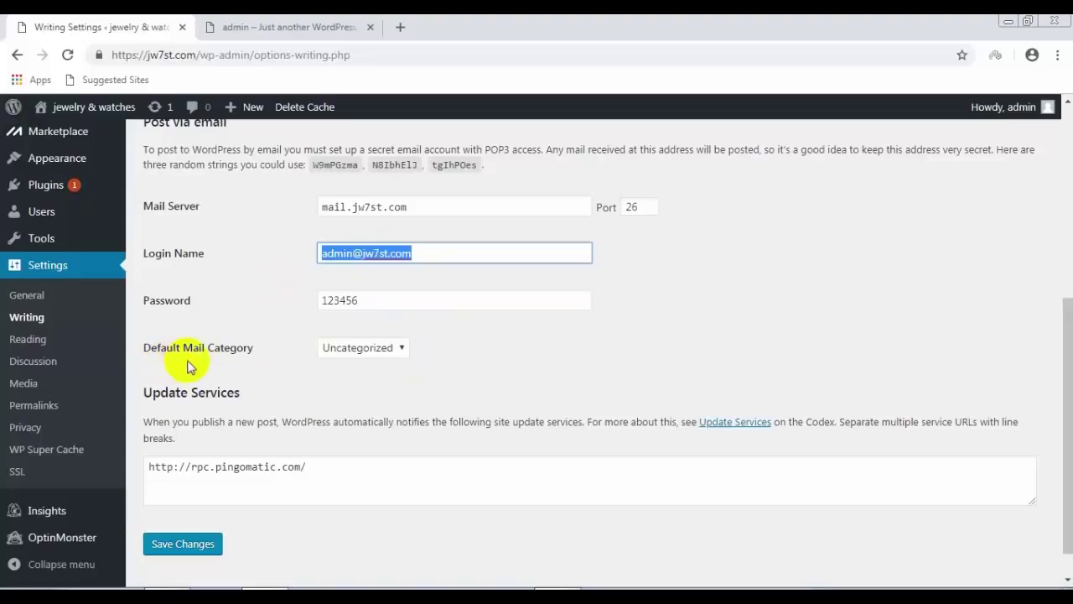
click(403, 347)
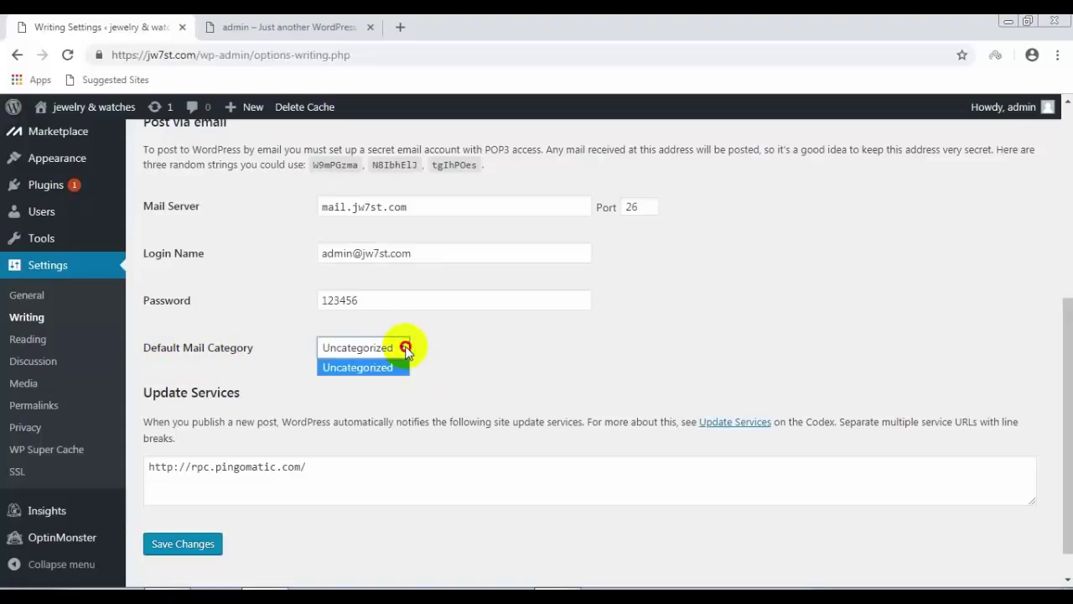
click(394, 366)
click(452, 363)
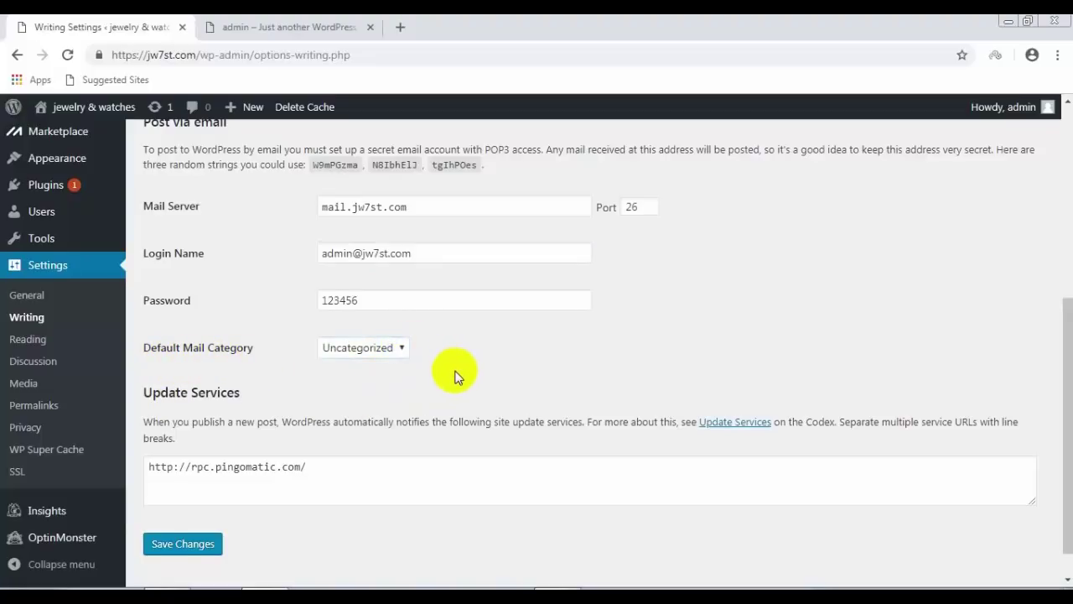
scroll(453, 369, up, 1)
scroll(304, 501, down, 2)
click(186, 505)
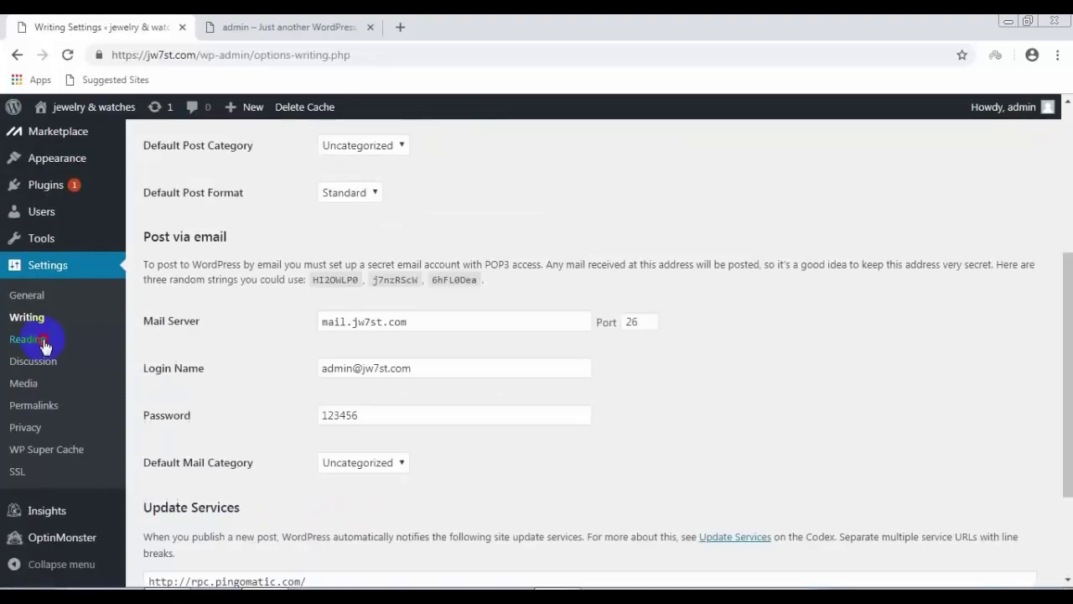
Step: Set the front page to a static page, with Sample Page as homepage and posts page, and save
click(48, 352)
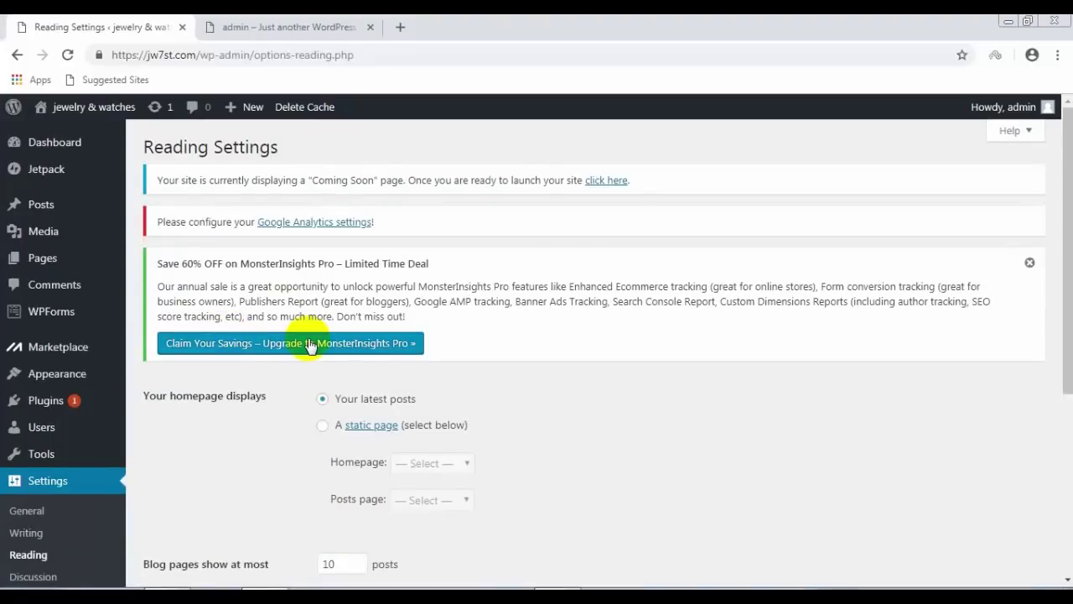
scroll(310, 348, down, 2)
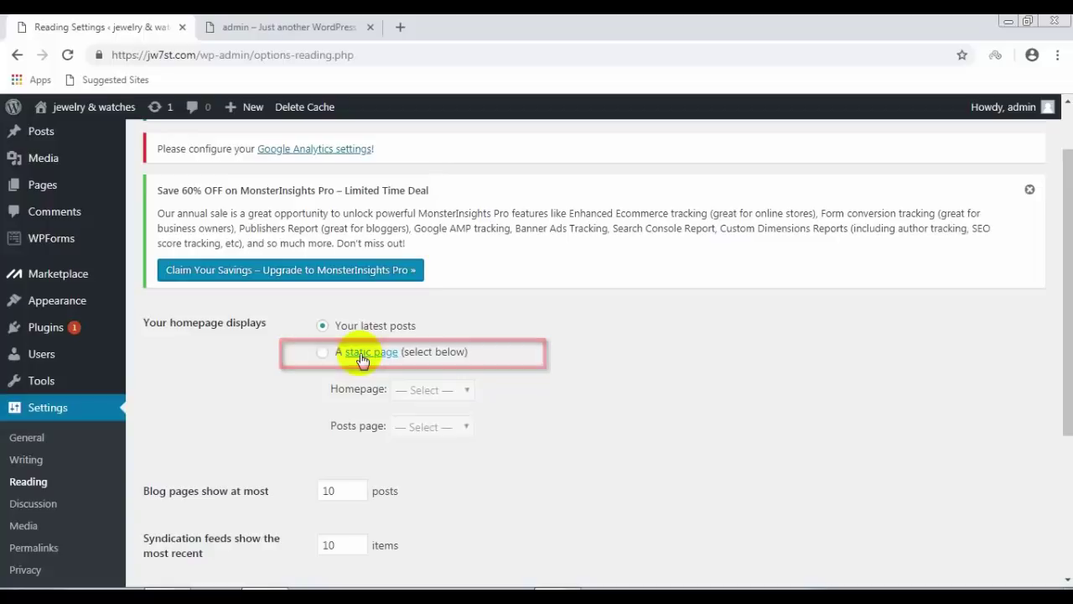
click(326, 353)
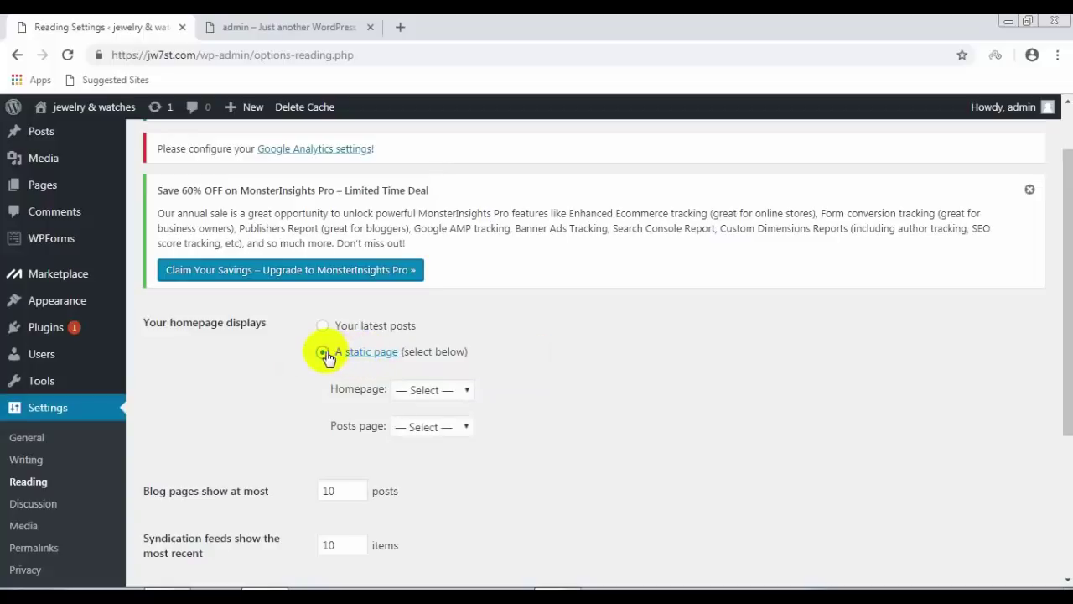
click(466, 391)
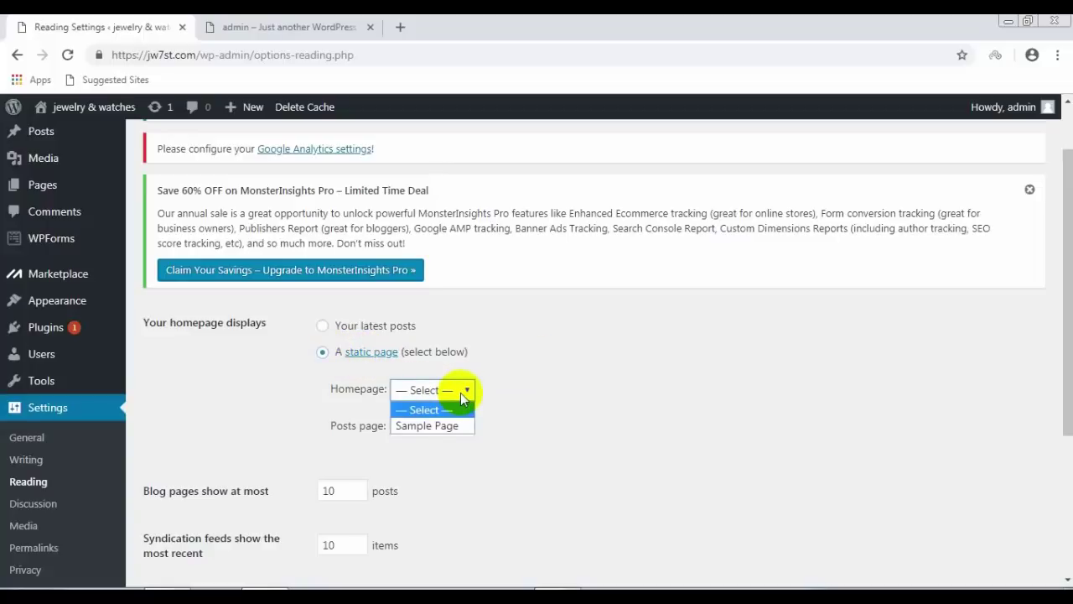
click(448, 429)
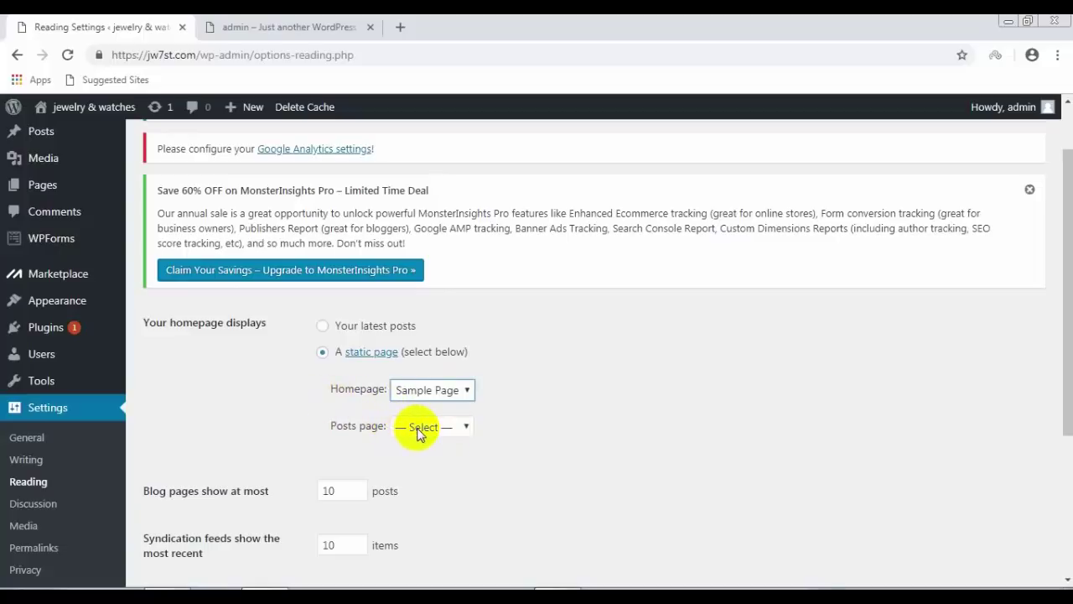
click(420, 426)
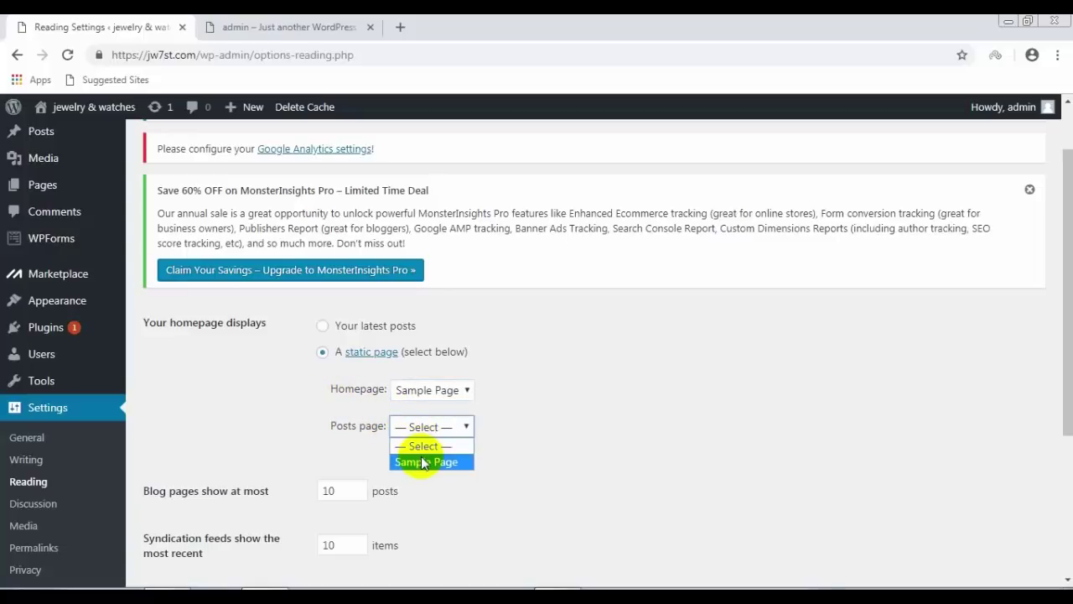
click(424, 462)
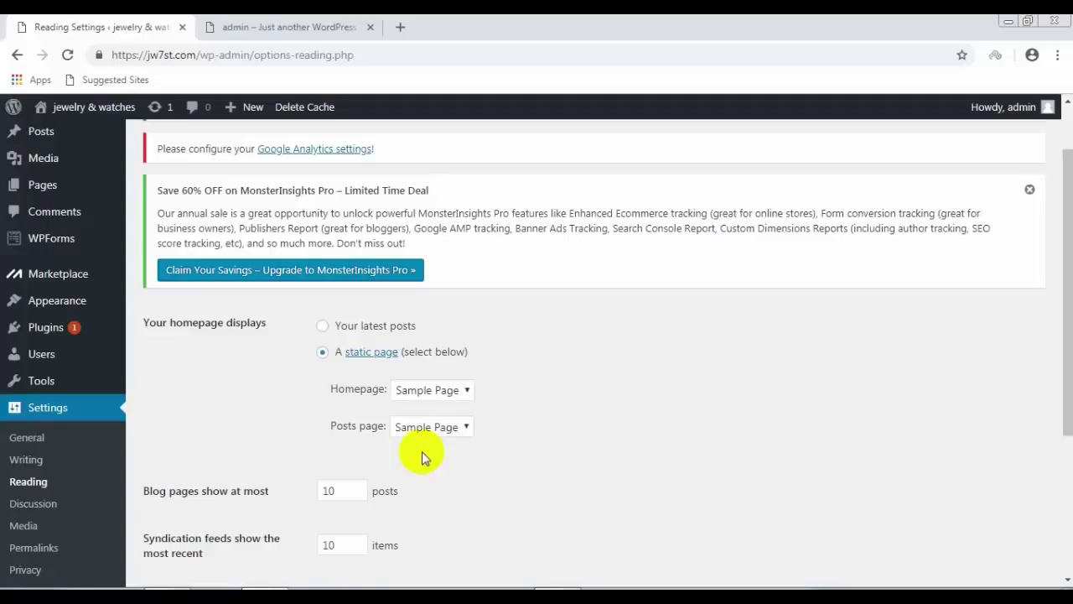
scroll(422, 451, down, 1)
scroll(422, 452, down, 1)
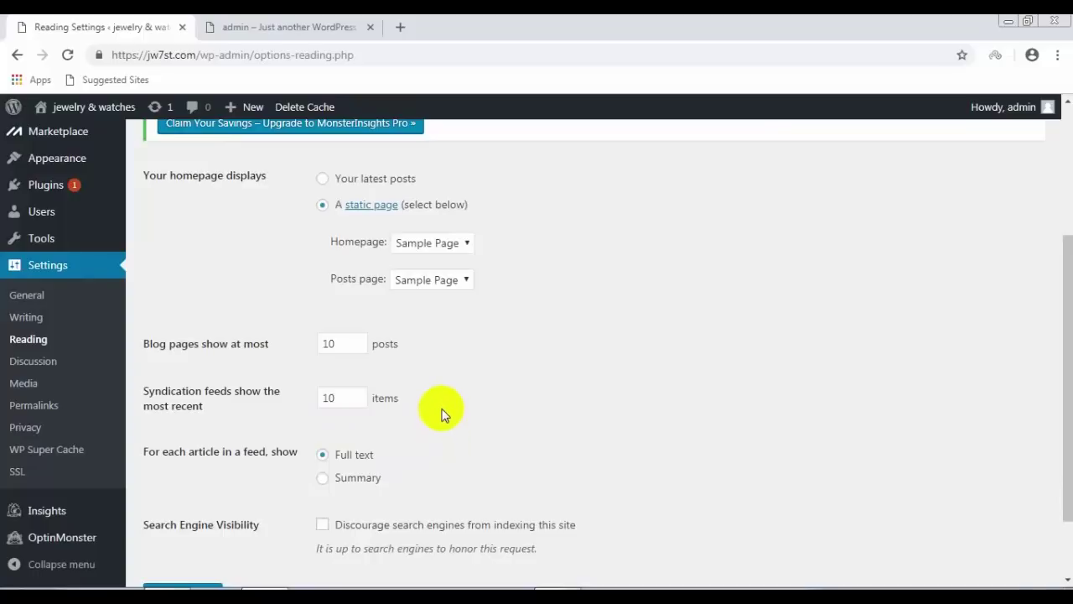
scroll(442, 413, down, 1)
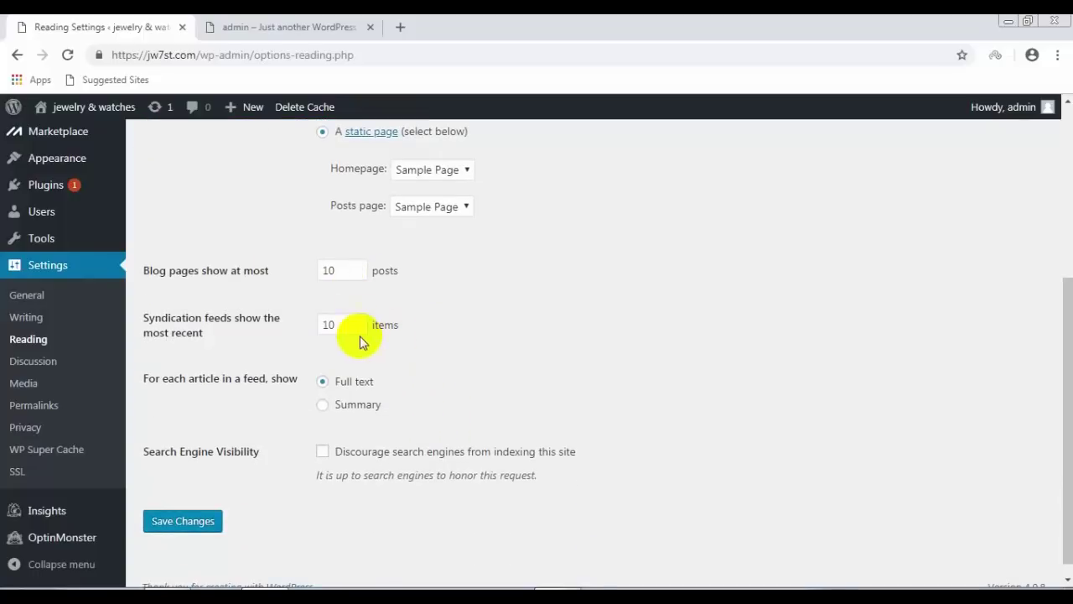
scroll(414, 371, down, 1)
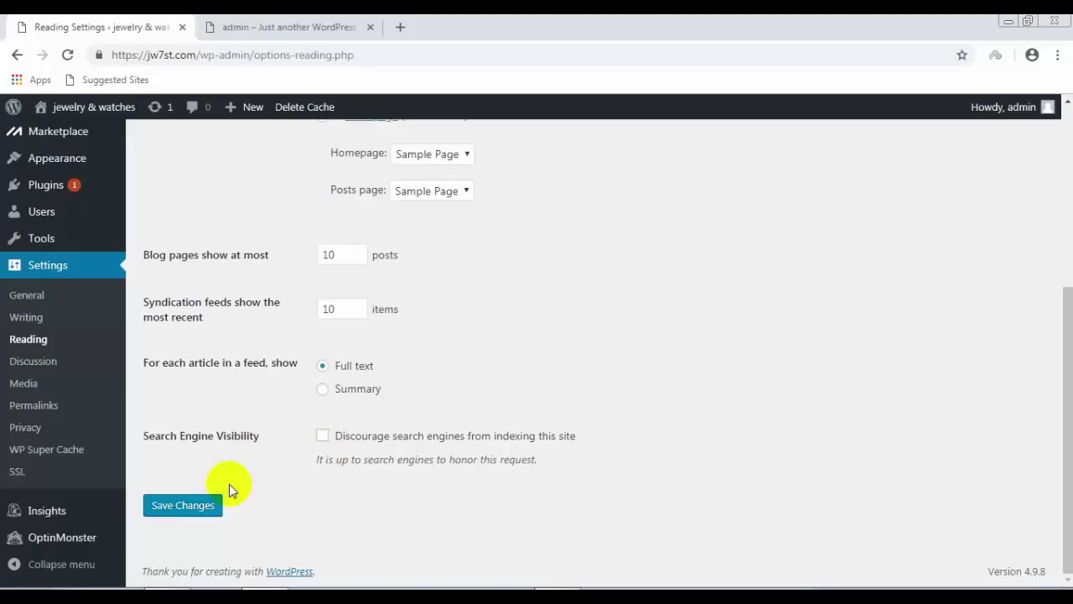
click(215, 504)
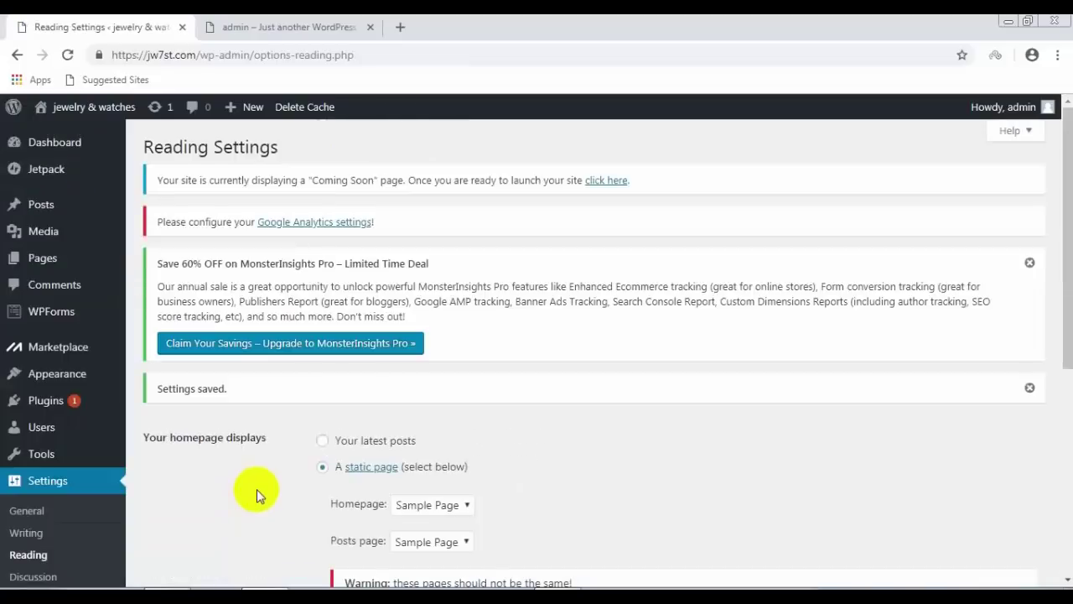
click(48, 442)
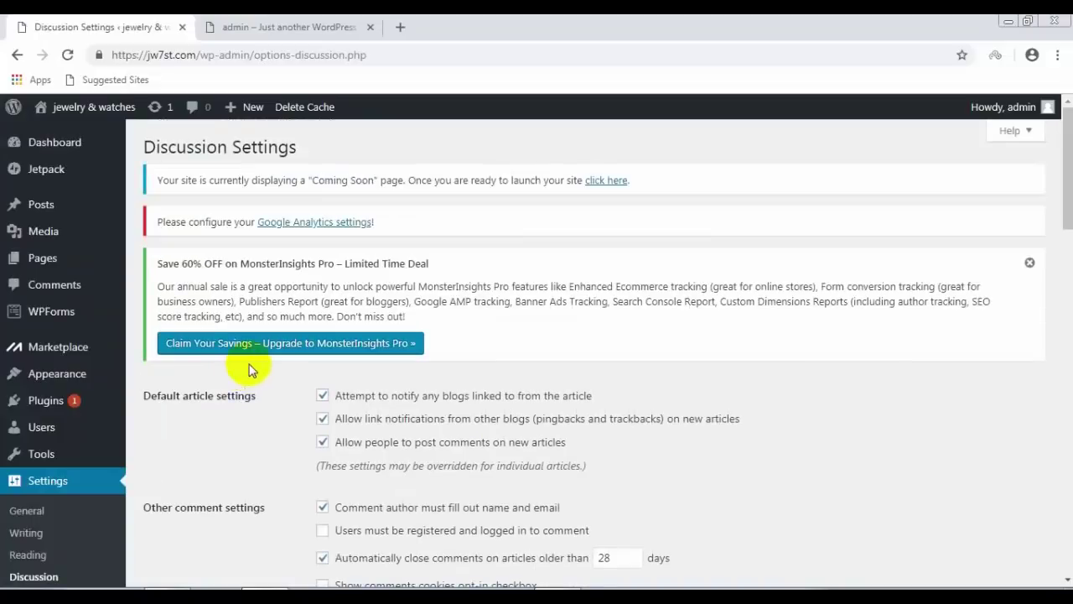
Step: Require commenters to be registered and logged in, and require manual approval of every comment
scroll(279, 346, down, 2)
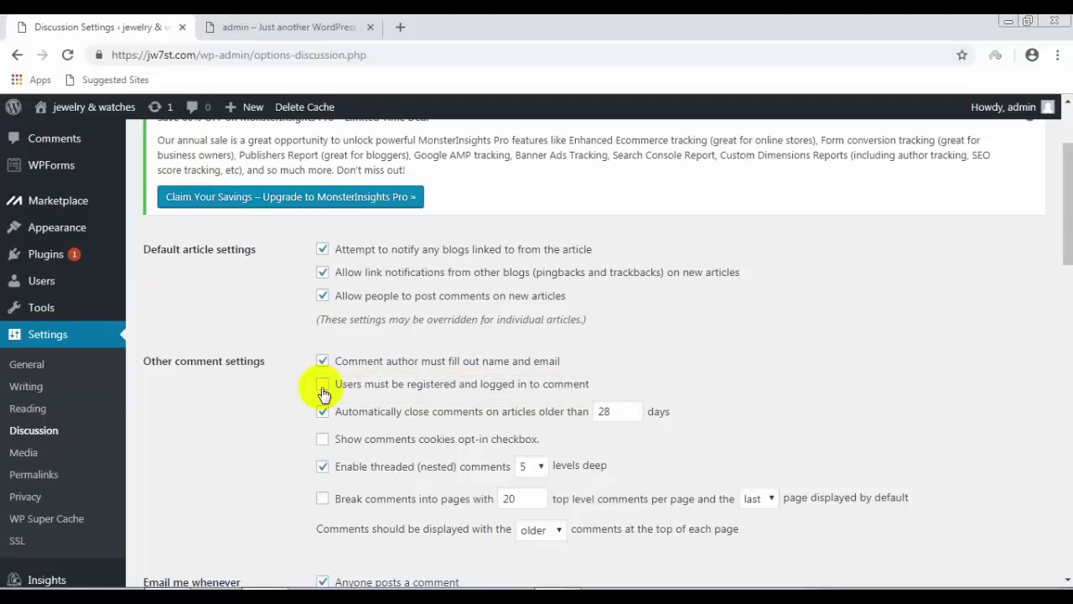
click(323, 387)
double_click(601, 411)
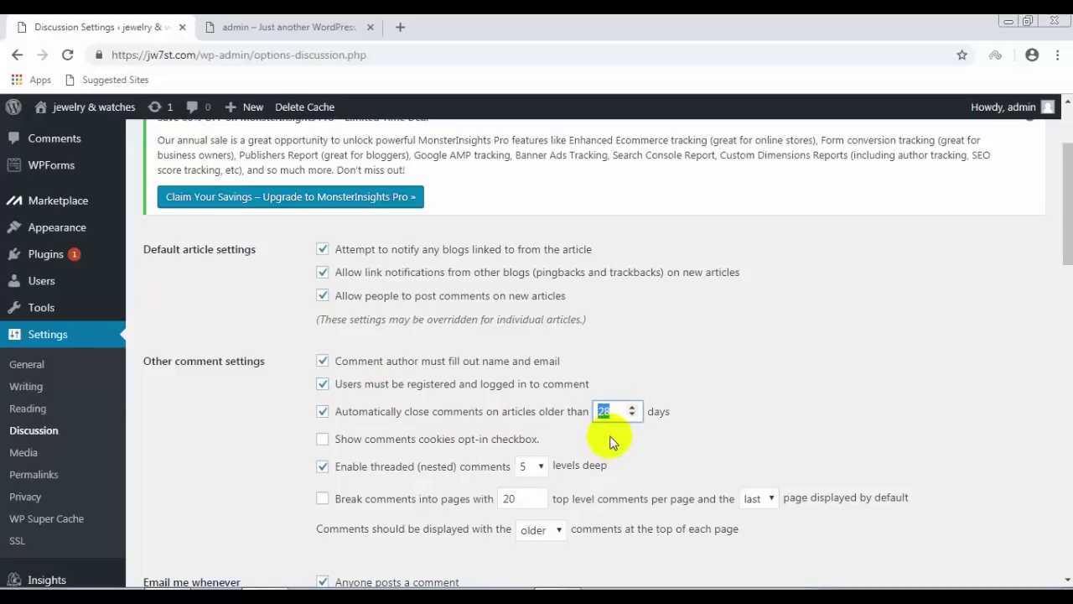
scroll(618, 431, down, 1)
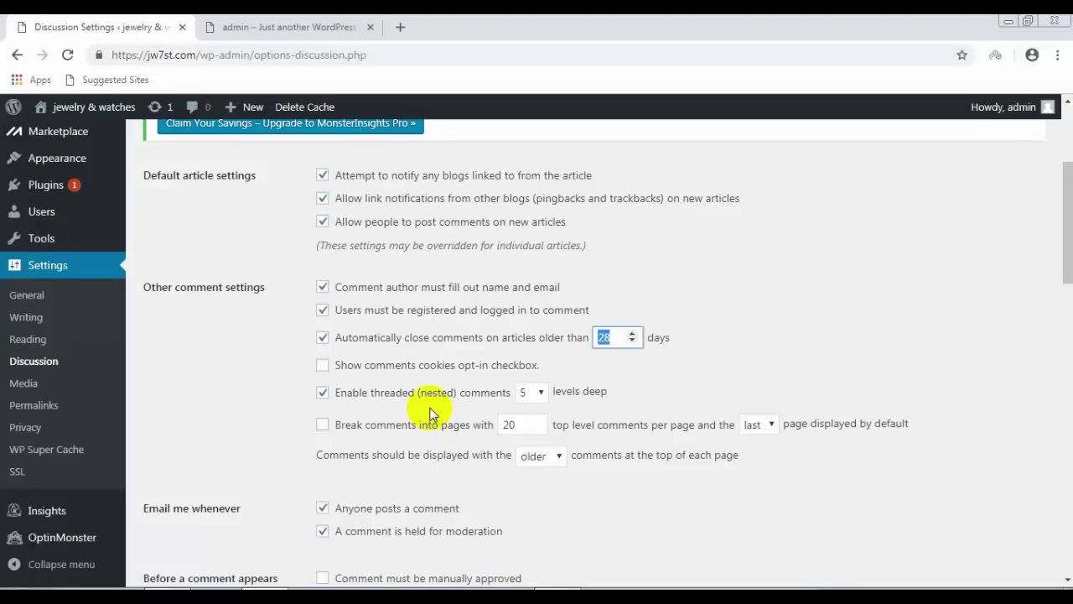
scroll(430, 413, down, 1)
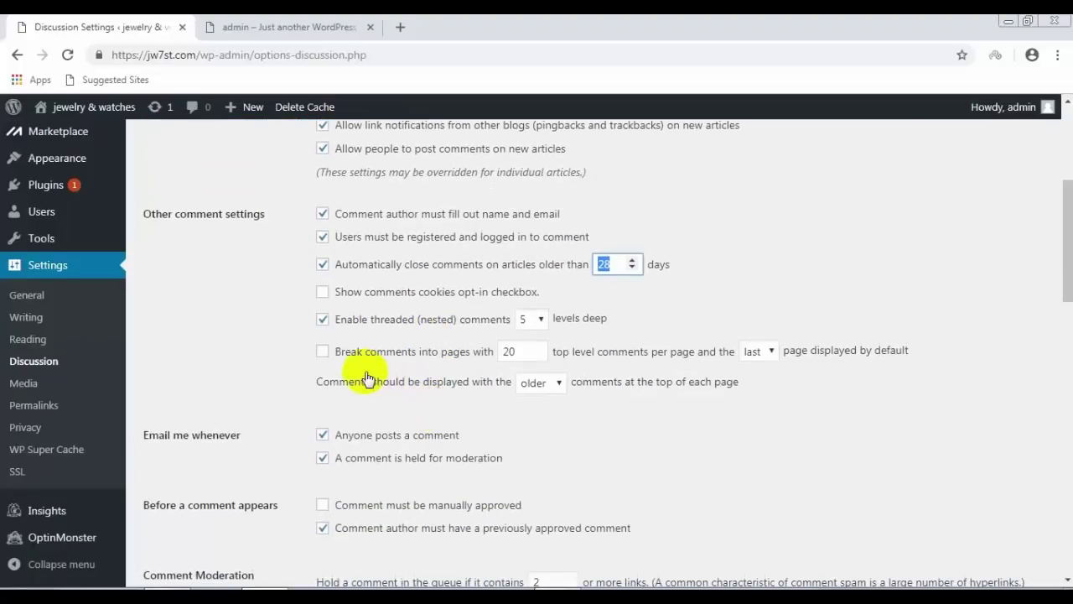
scroll(442, 398, down, 1)
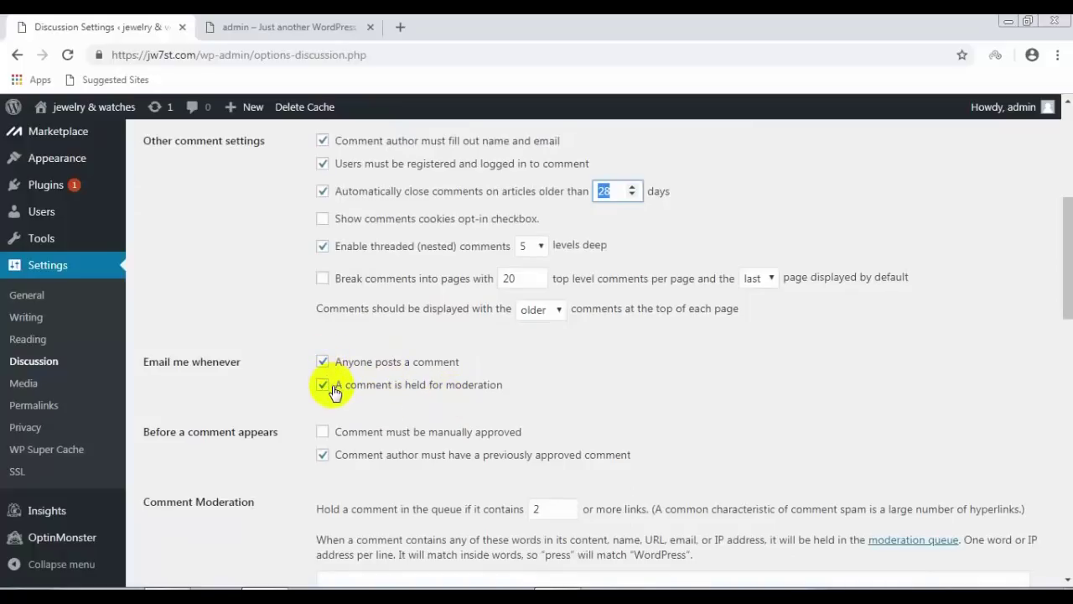
scroll(451, 396, down, 2)
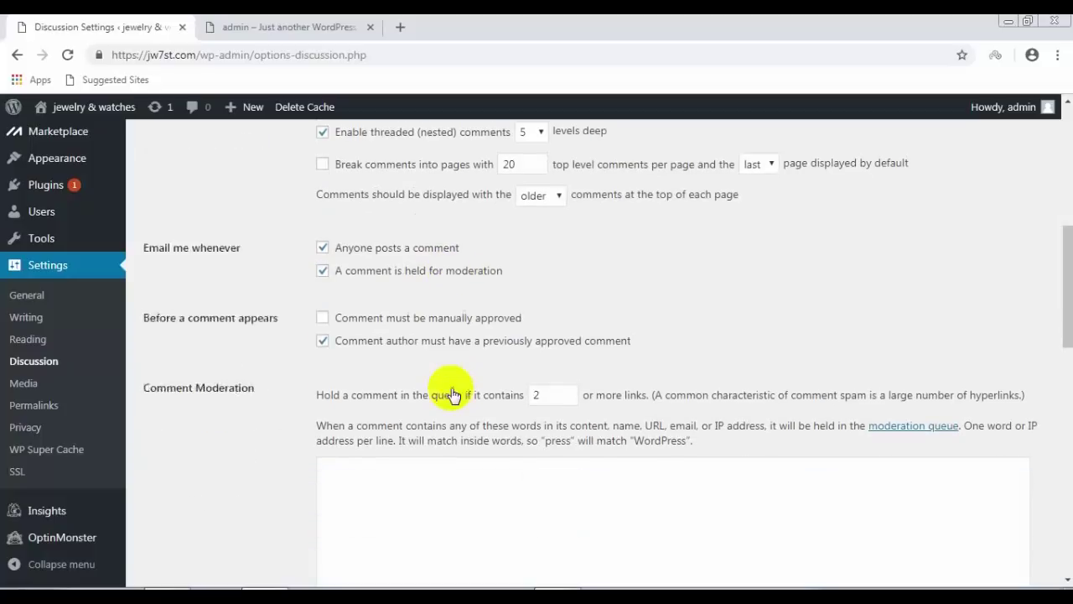
scroll(451, 396, down, 1)
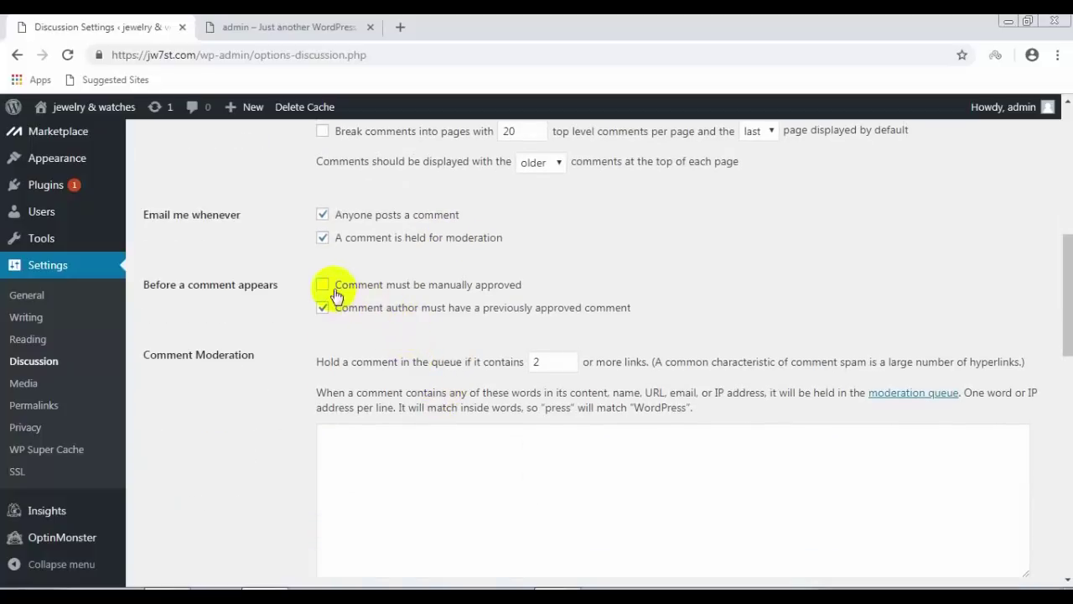
click(327, 288)
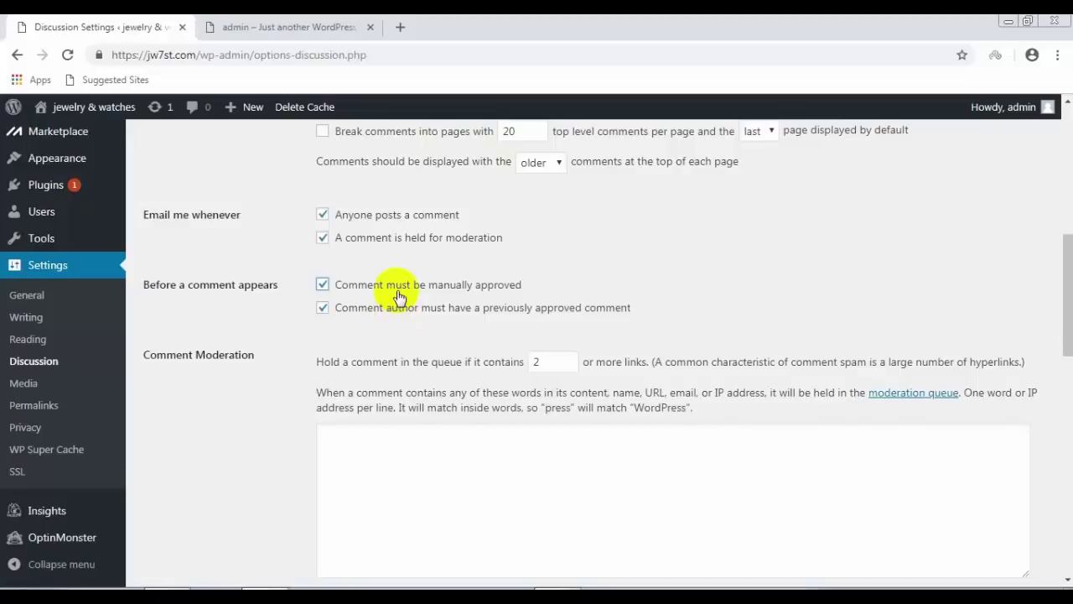
scroll(419, 379, down, 1)
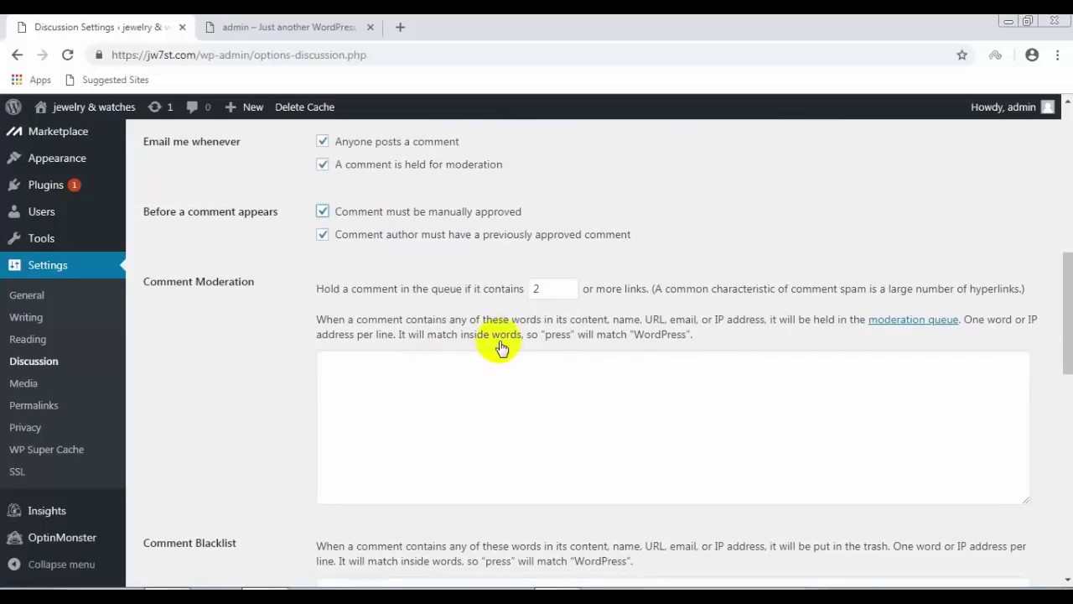
Step: Select the links-count value 2, then move through the moderation words and Comment Blacklist fields
click(513, 290)
click(513, 291)
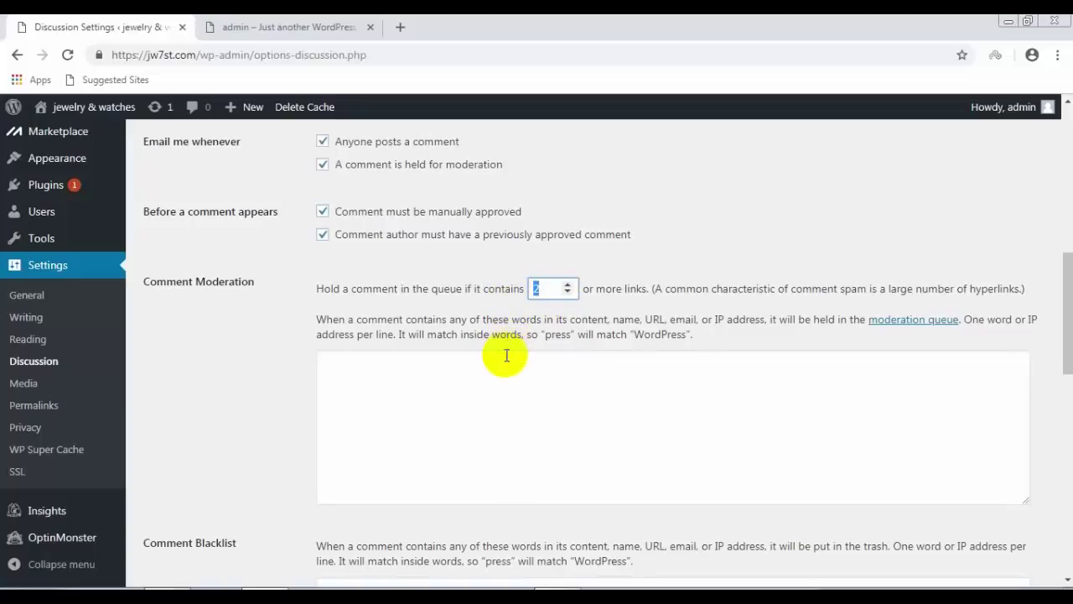
scroll(506, 355, down, 1)
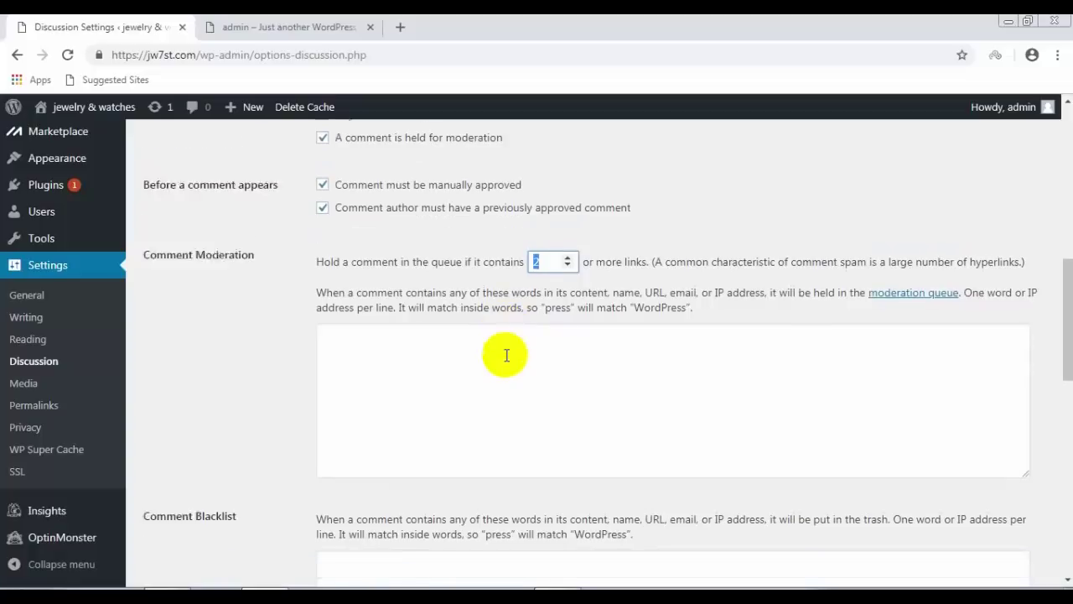
click(438, 330)
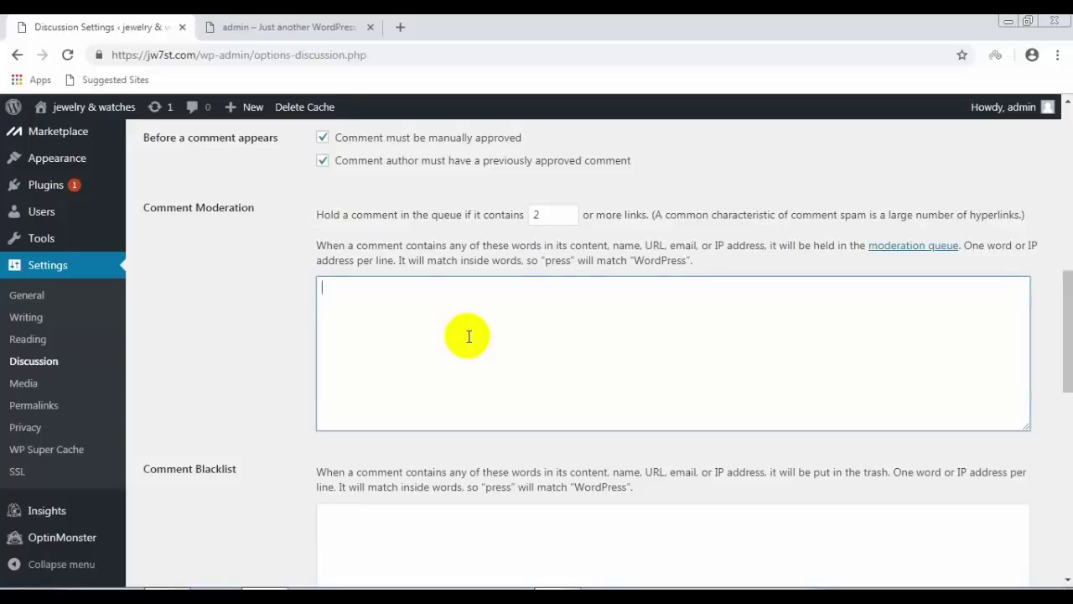
scroll(469, 336, down, 1)
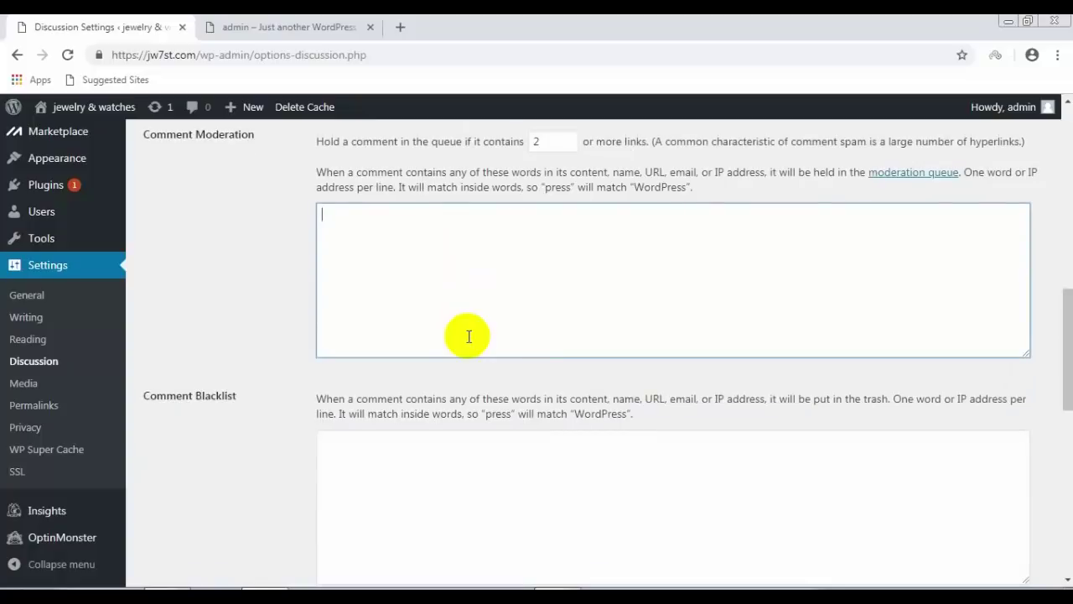
scroll(468, 336, down, 1)
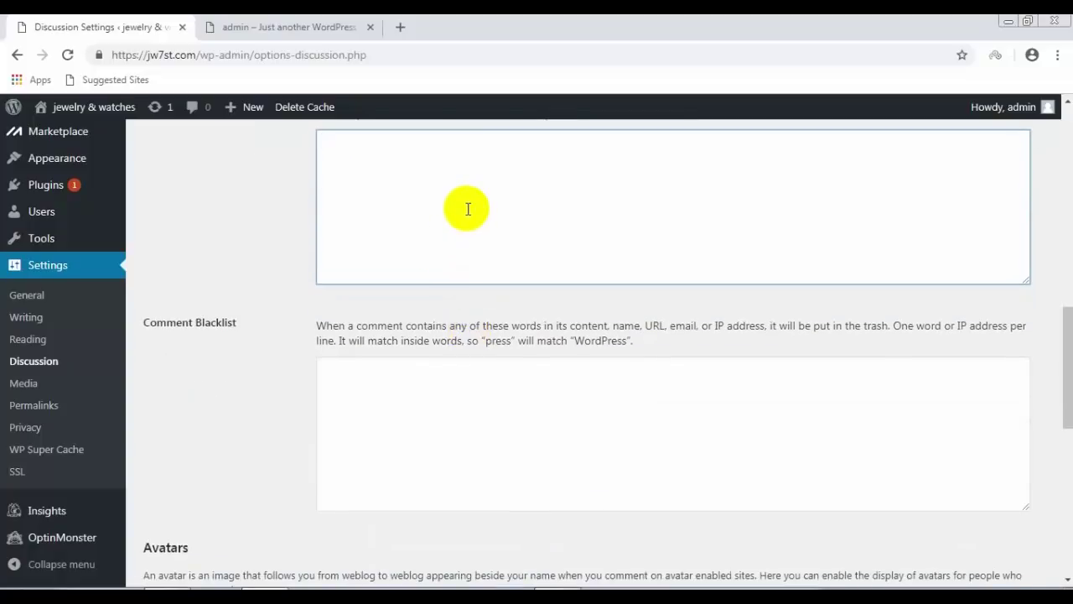
scroll(423, 281, down, 1)
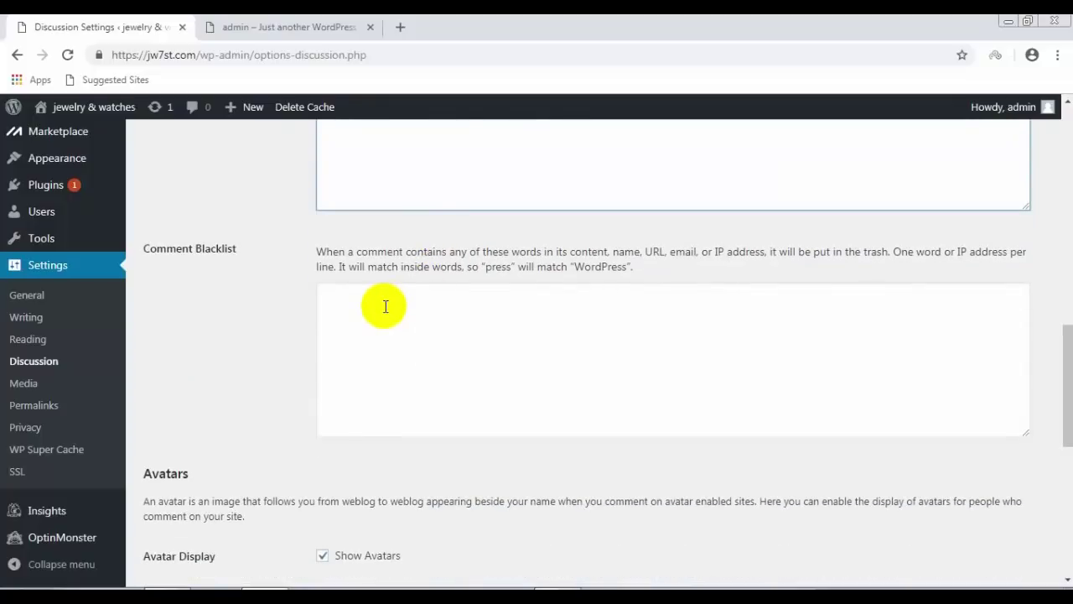
click(385, 306)
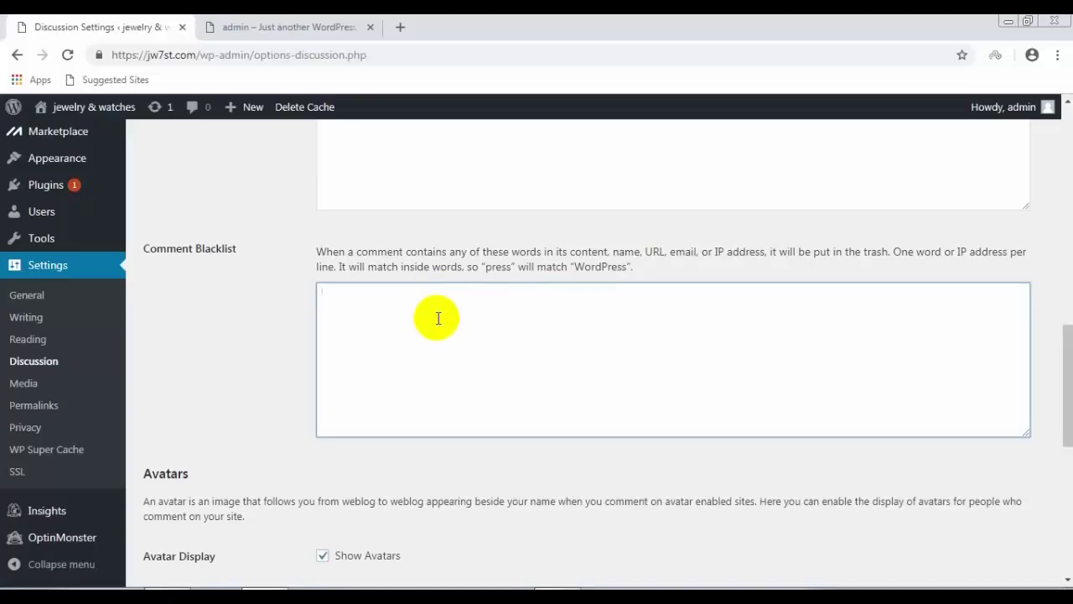
scroll(434, 317, down, 1)
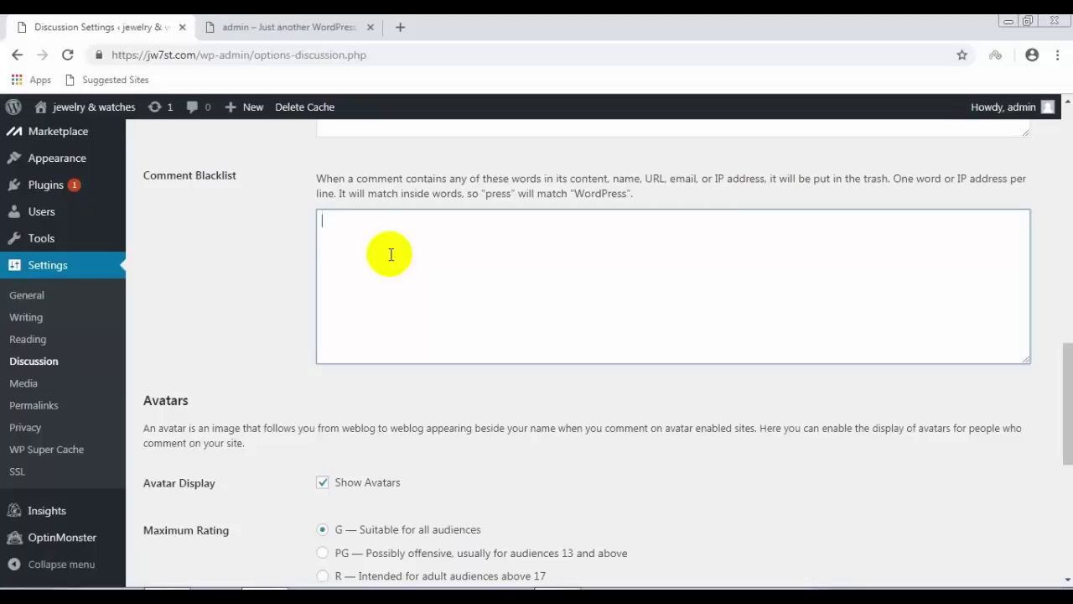
Step: Type trial entries into the Comment Blacklist, then delete them all, leaving it empty
text(dfdfdgfgdgfdhf)
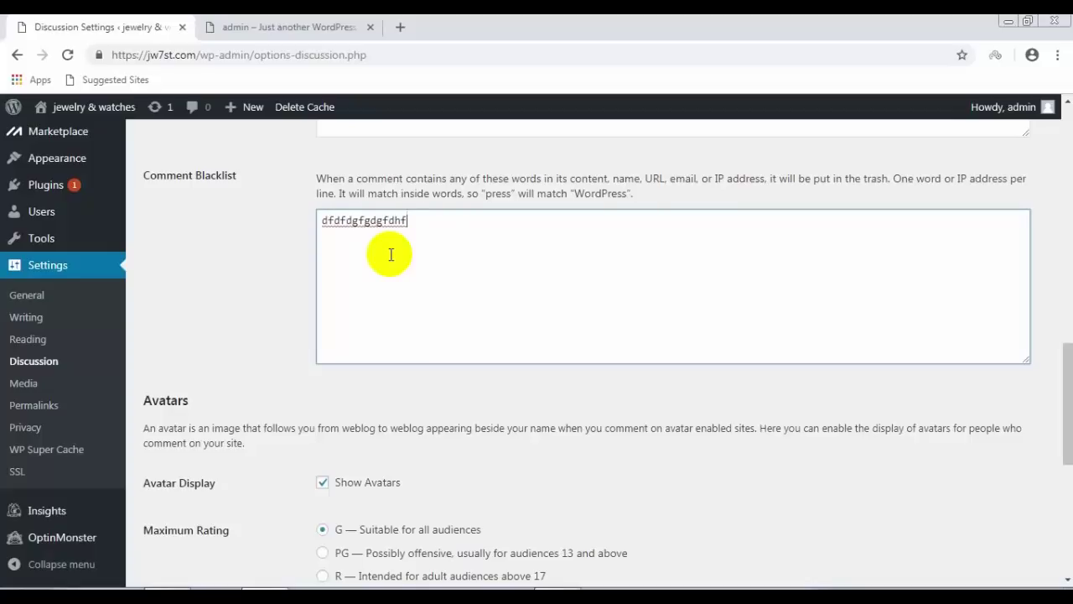
key(BackSpace)
key(BackSpace)
key(BackSpace)
key(BackSpace)
key(BackSpace)
key(BackSpace)
key(BackSpace)
key(BackSpace)
key(BackSpace)
key(BackSpace)
key(BackSpace)
key(BackSpace)
key(BackSpace)
key(BackSpace)
text(ashraf)
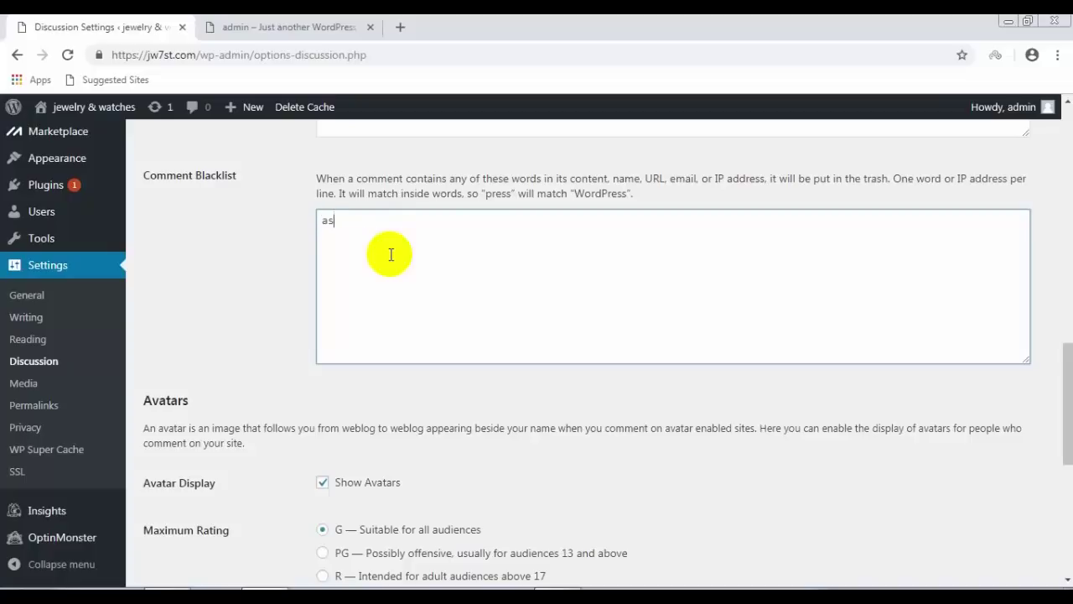
key(Return)
text(as)
key(BackSpace)
key(BackSpace)
key(BackSpace)
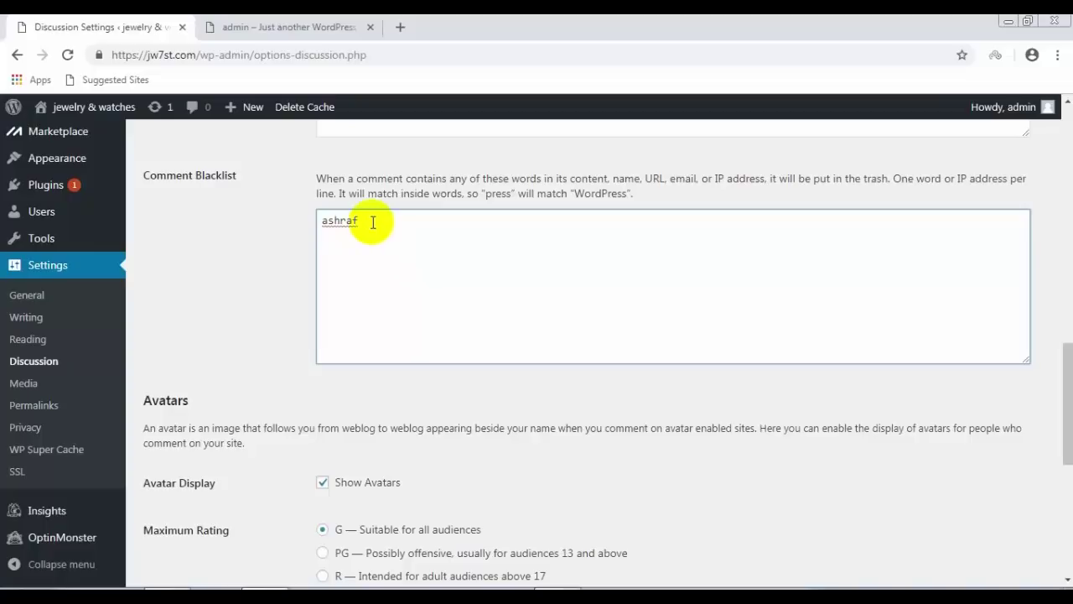
drag(371, 220, 326, 222)
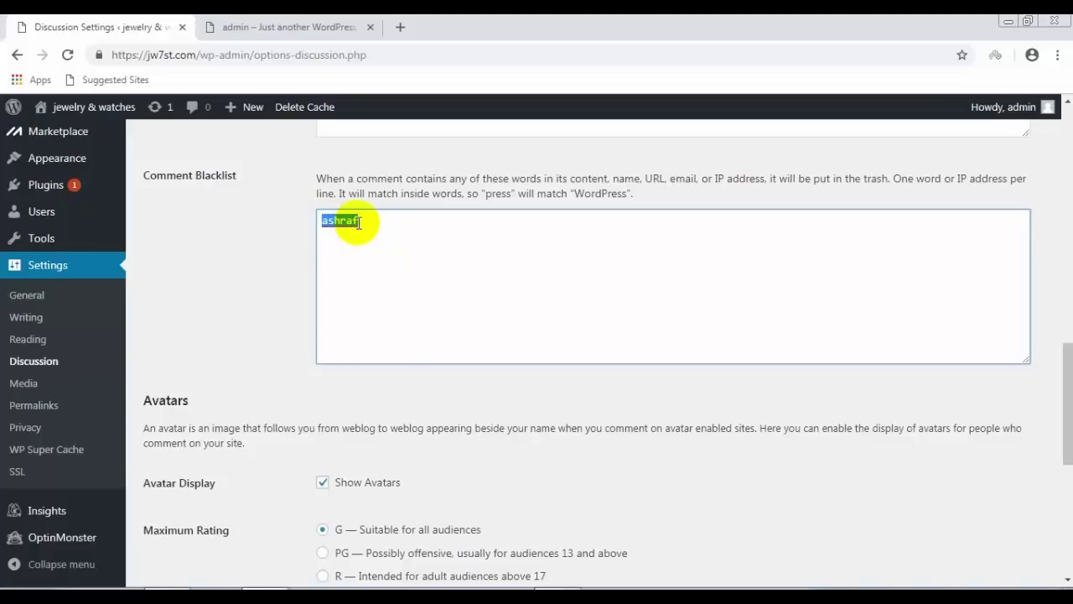
click(363, 222)
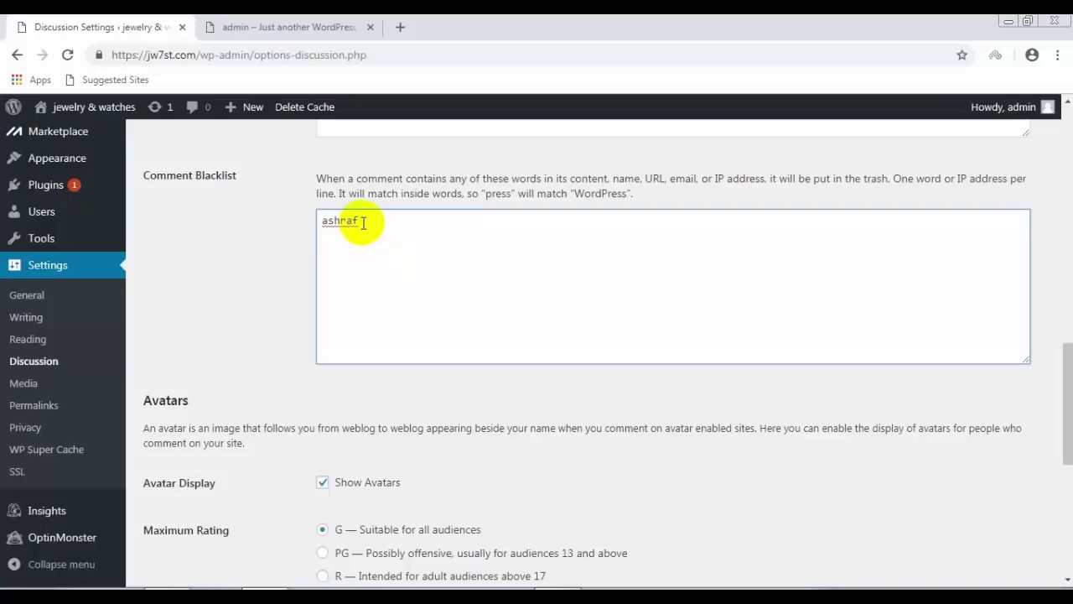
text(kha)
key(BackSpace)
key(BackSpace)
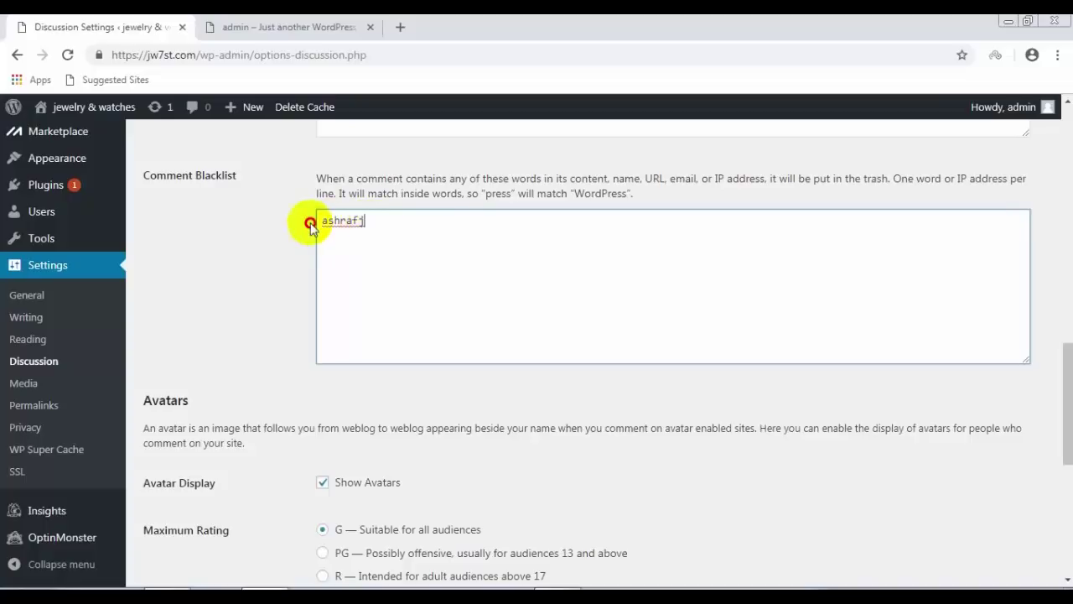
drag(312, 220, 374, 241)
key(BackSpace)
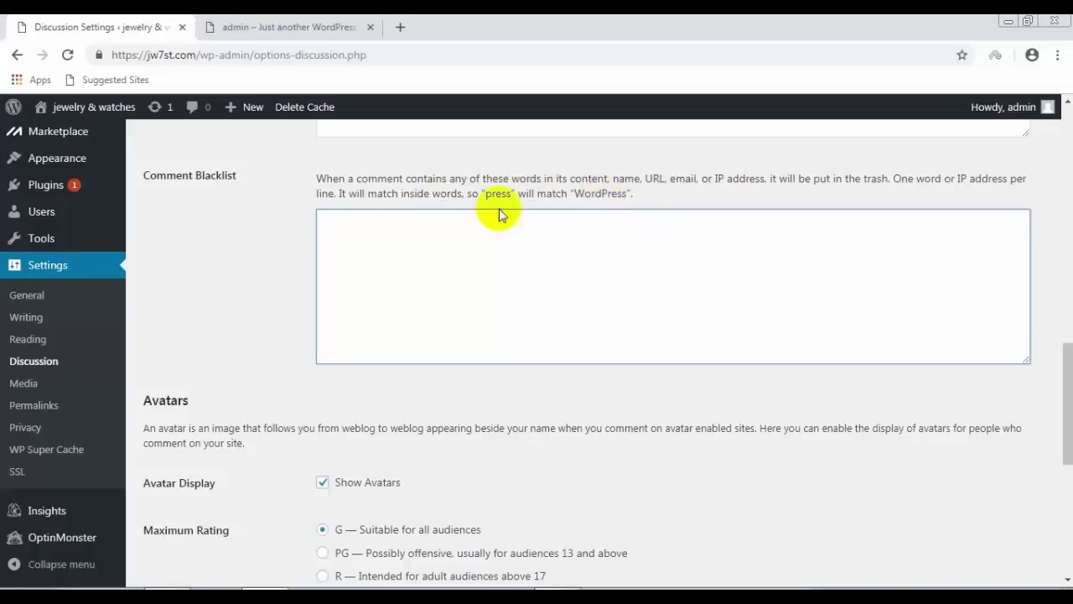
Step: Remove a typed '192.168' IP prefix from the blacklist and save the discussion settings
scroll(351, 233, down, 2)
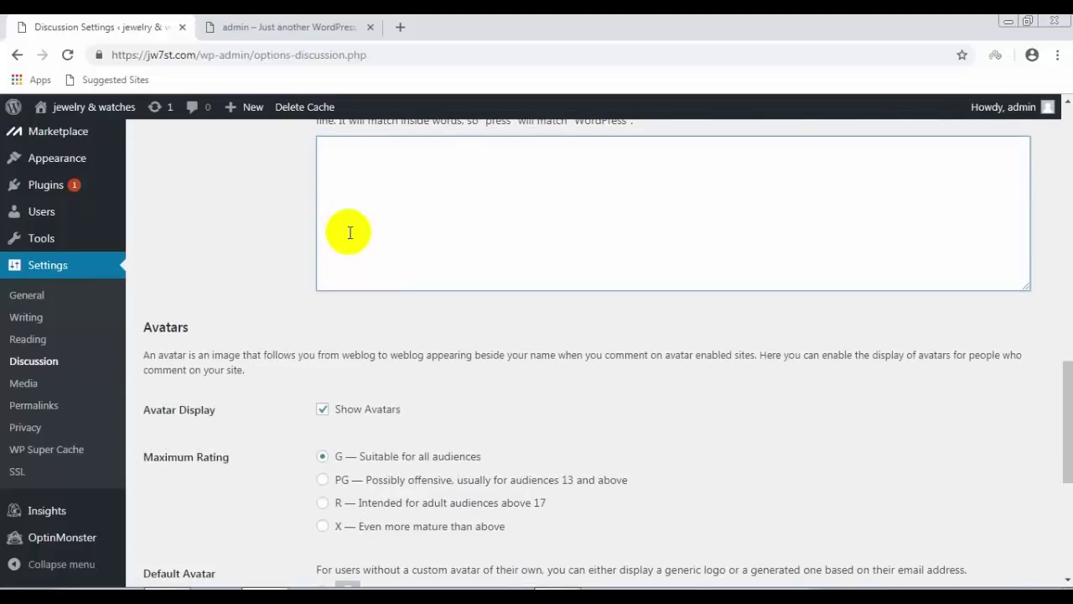
scroll(350, 230, up, 2)
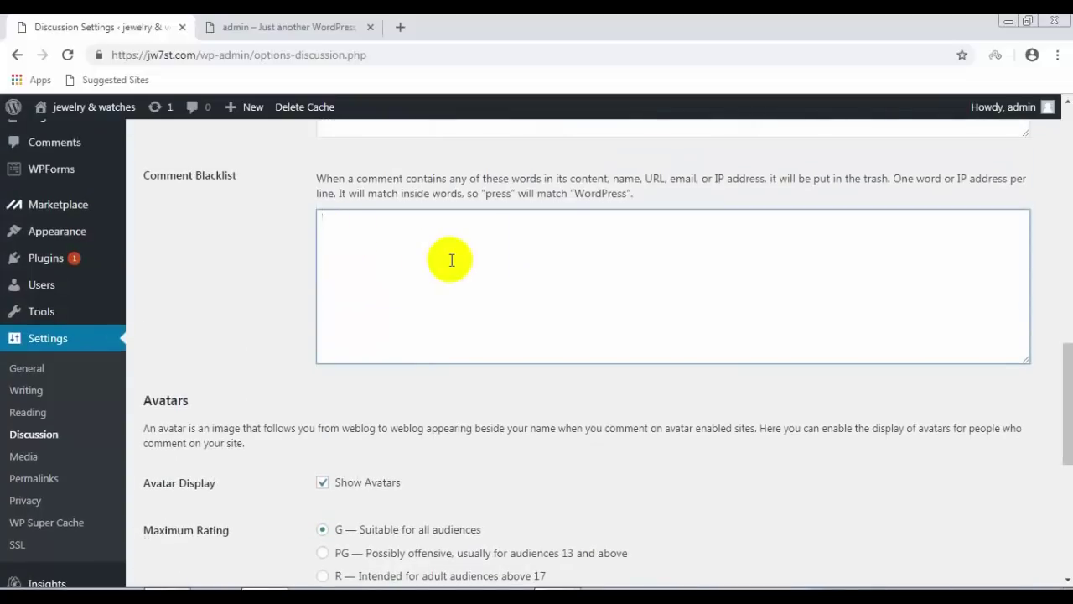
text(192.168)
key(BackSpace)
key(BackSpace)
key(BackSpace)
key(BackSpace)
key(BackSpace)
key(BackSpace)
scroll(451, 257, down, 1)
scroll(450, 257, down, 3)
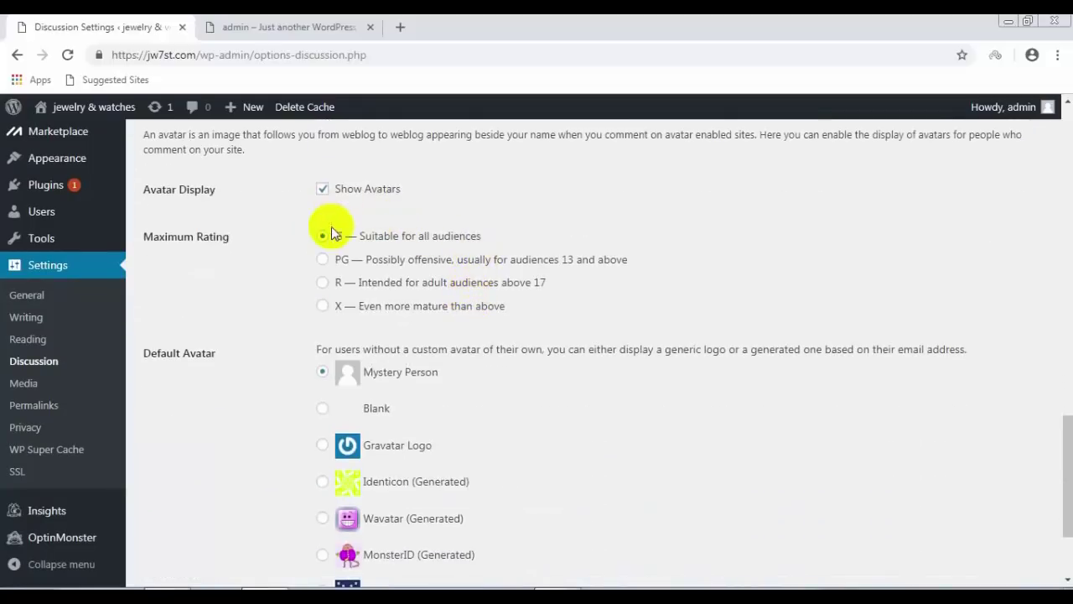
scroll(455, 311, down, 2)
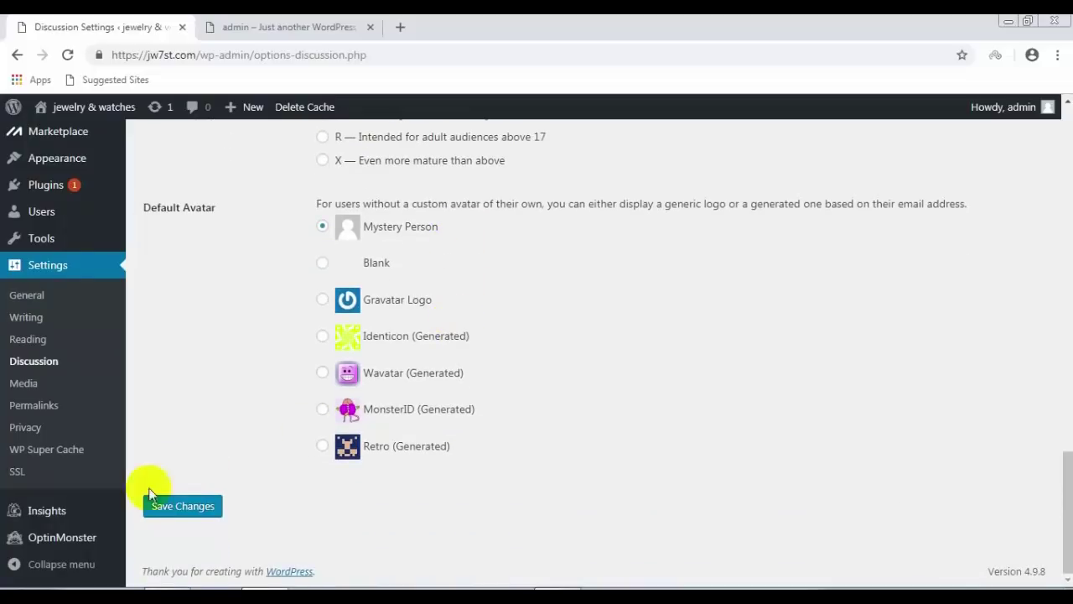
click(205, 506)
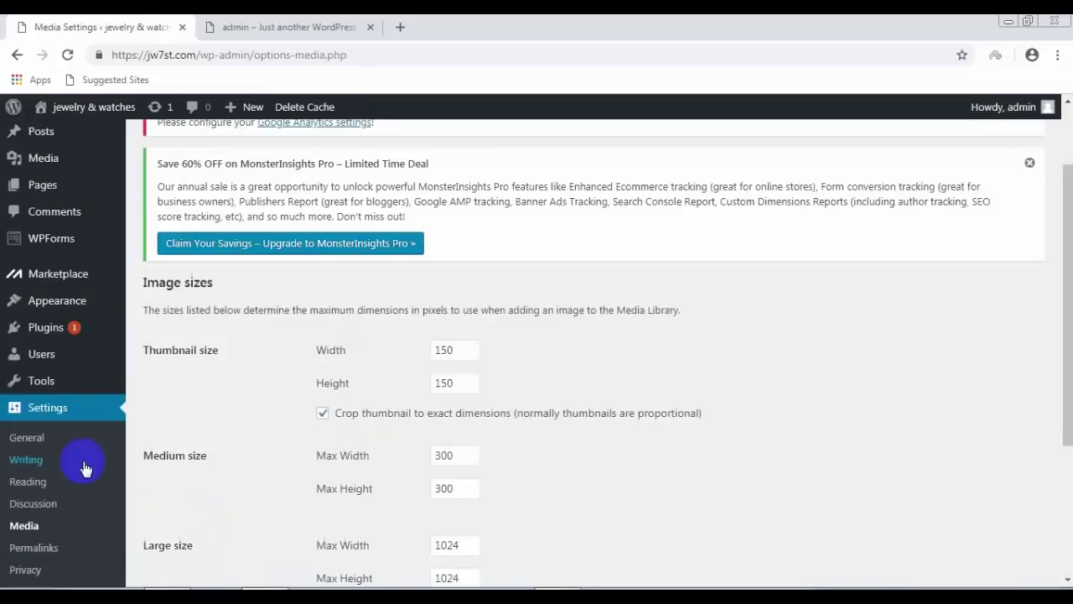
Step: Change the thumbnail width and height from 150 to 100
scroll(80, 463, down, 1)
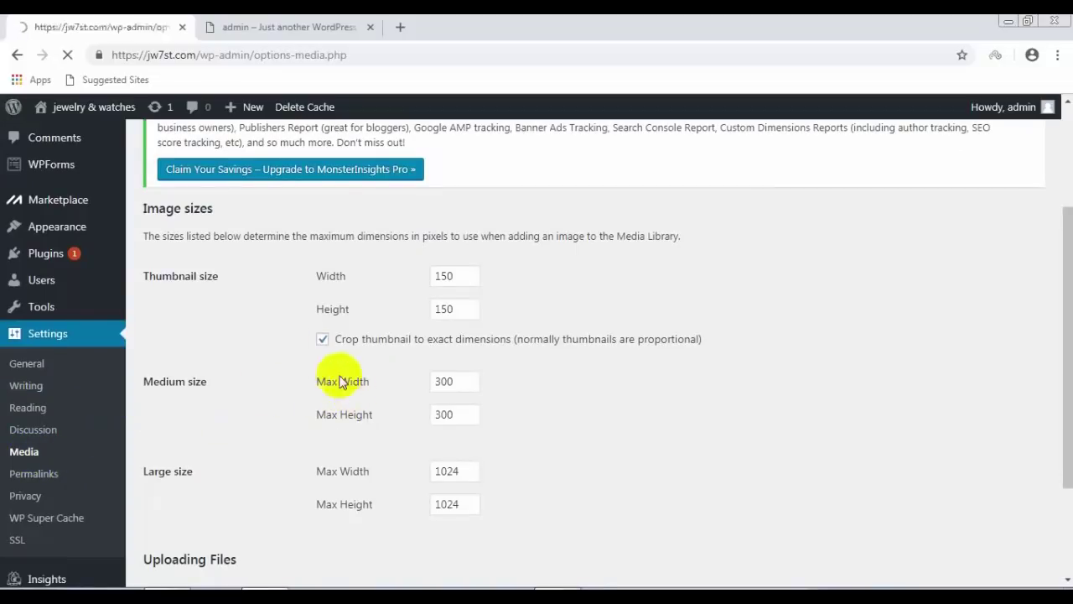
scroll(371, 348, down, 1)
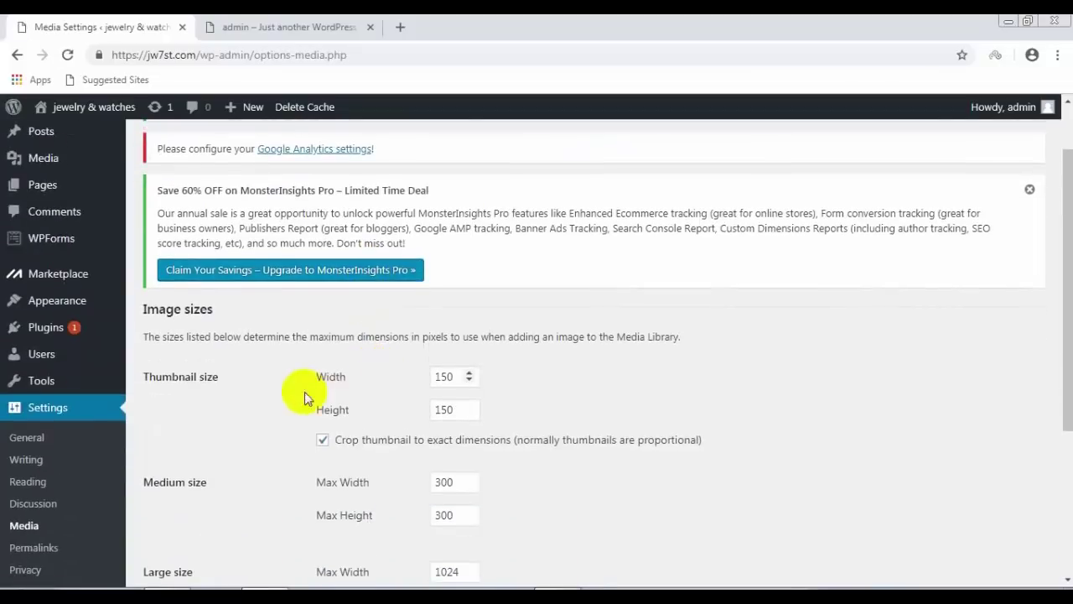
double_click(442, 377)
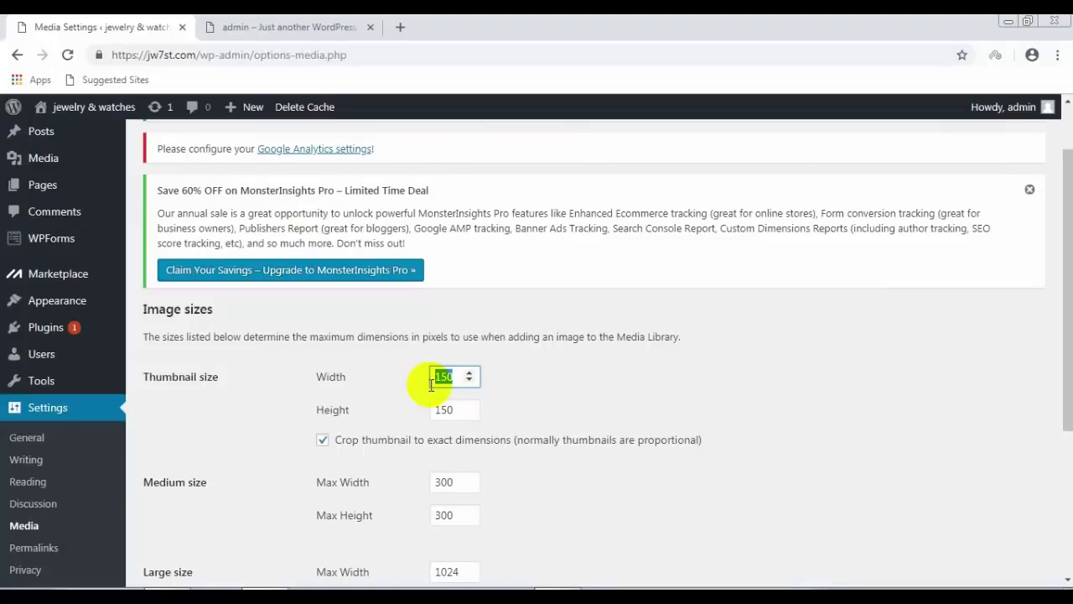
text(100)
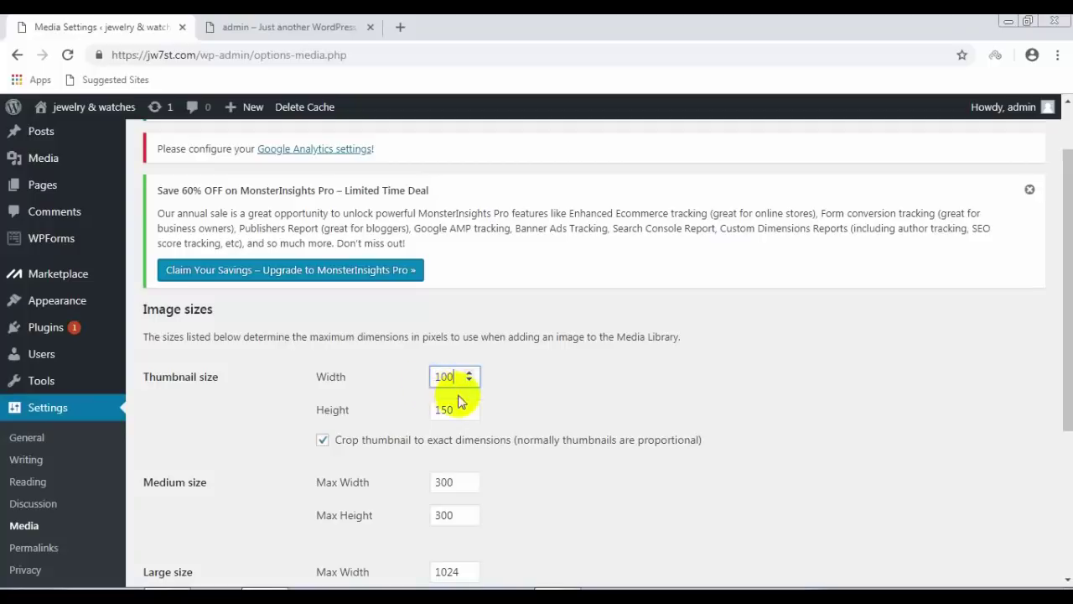
click(452, 409)
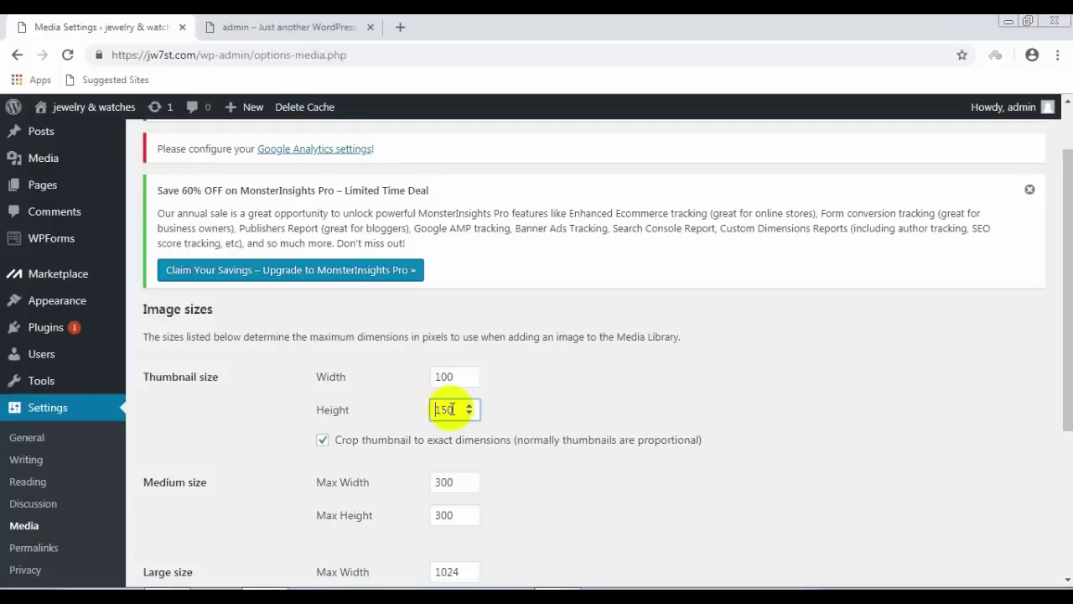
double_click(433, 409)
text(100)
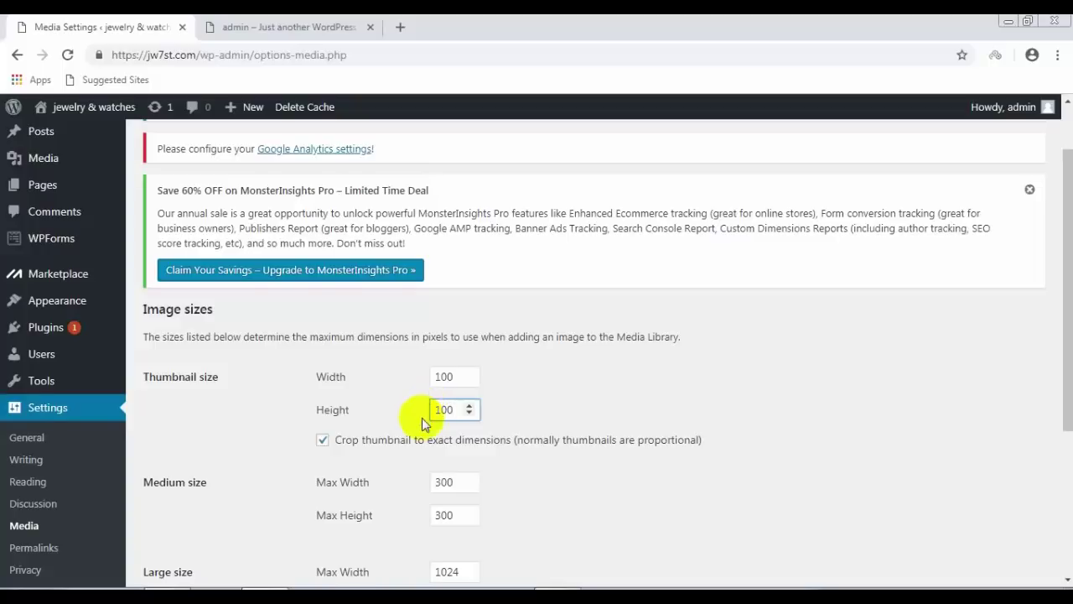
Step: Keep uploads organized into month- and year-based folders and save the media settings
scroll(377, 412, down, 3)
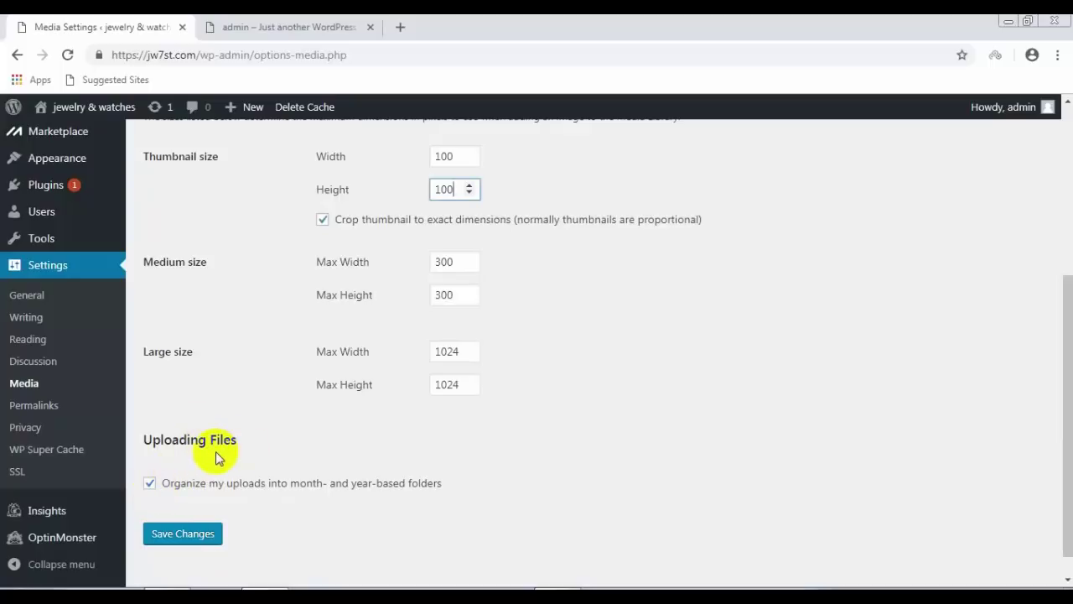
click(150, 485)
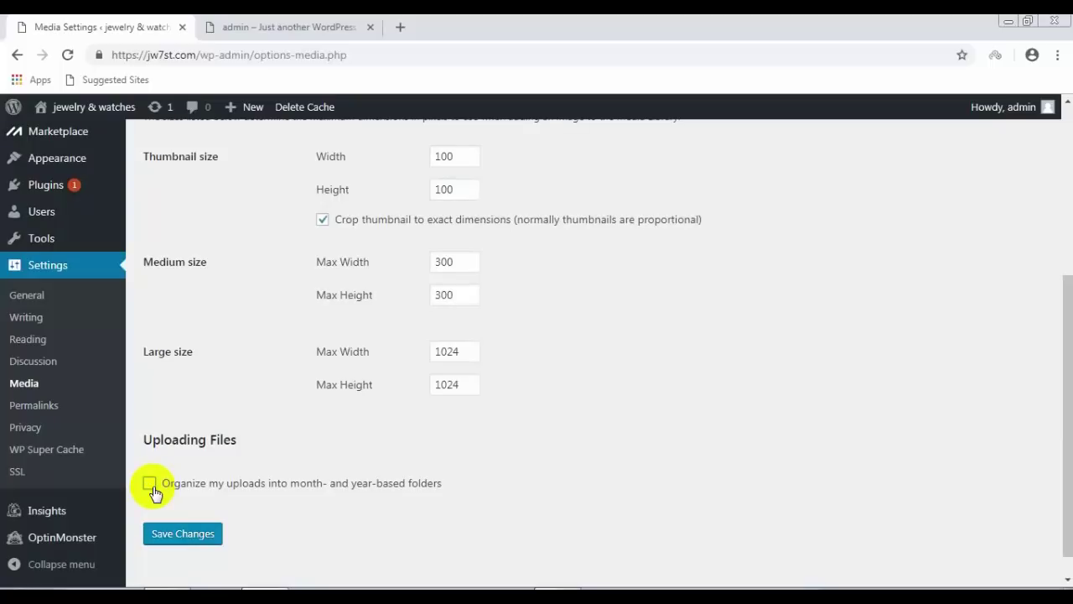
click(151, 486)
click(194, 535)
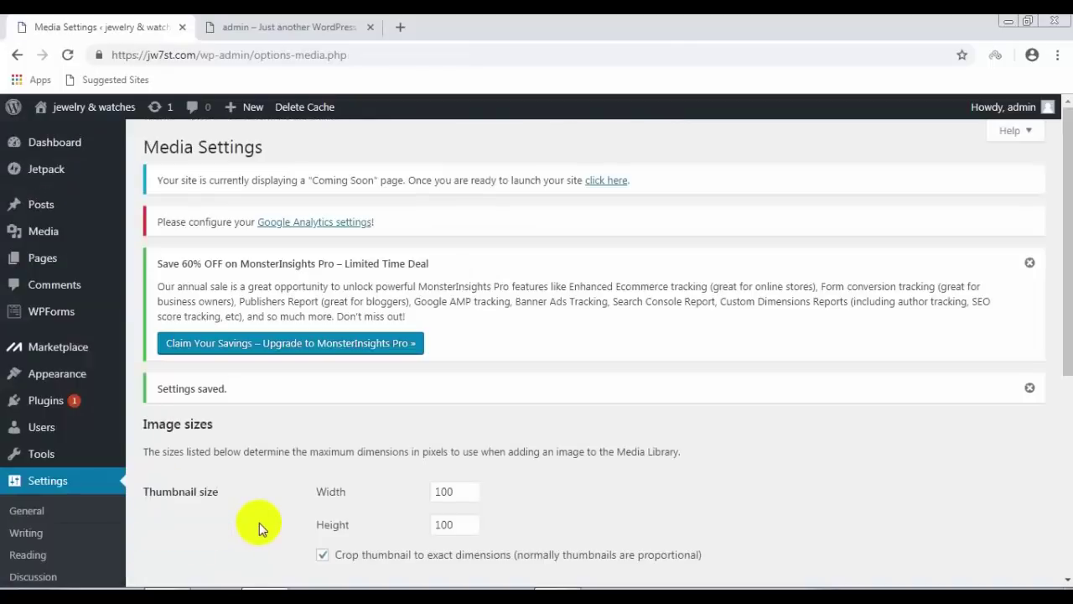
scroll(260, 523, down, 2)
click(31, 475)
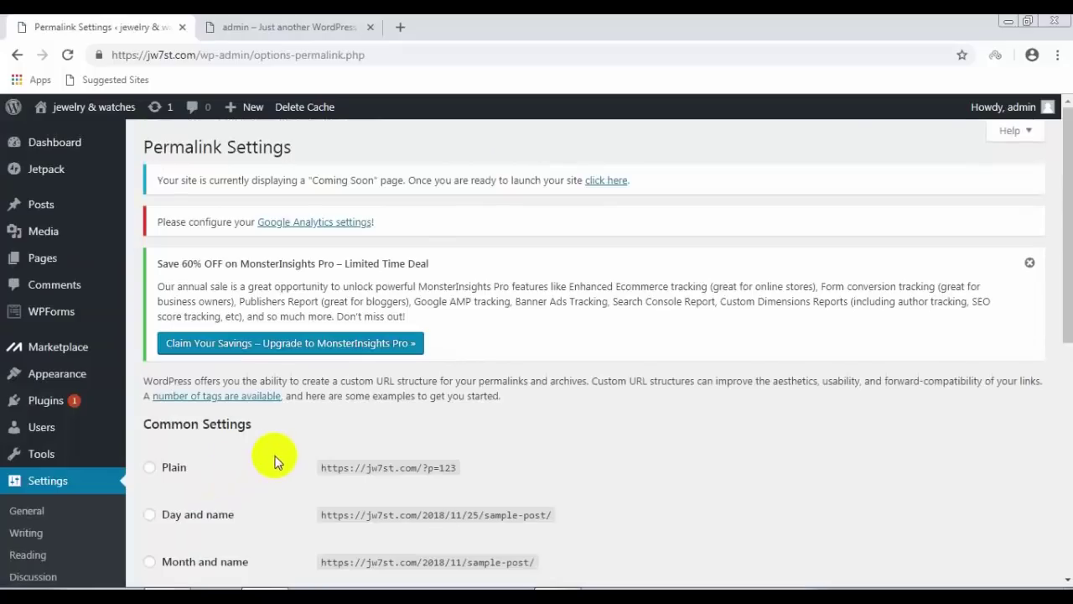
Step: Add the %category% tag to the custom structure and delete its leading part through %second%
scroll(276, 461, down, 3)
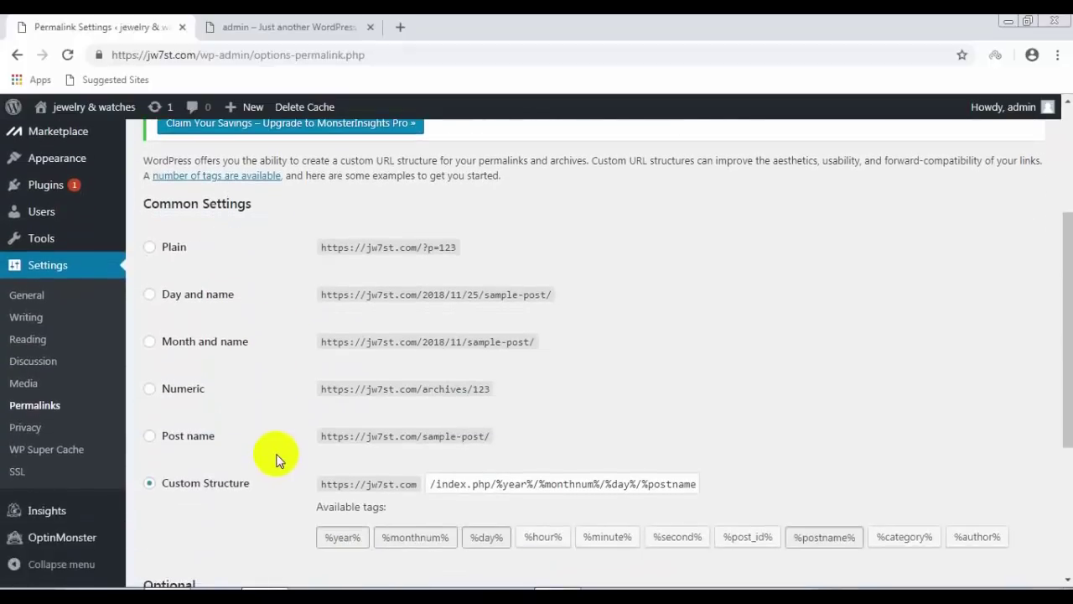
scroll(277, 462, down, 1)
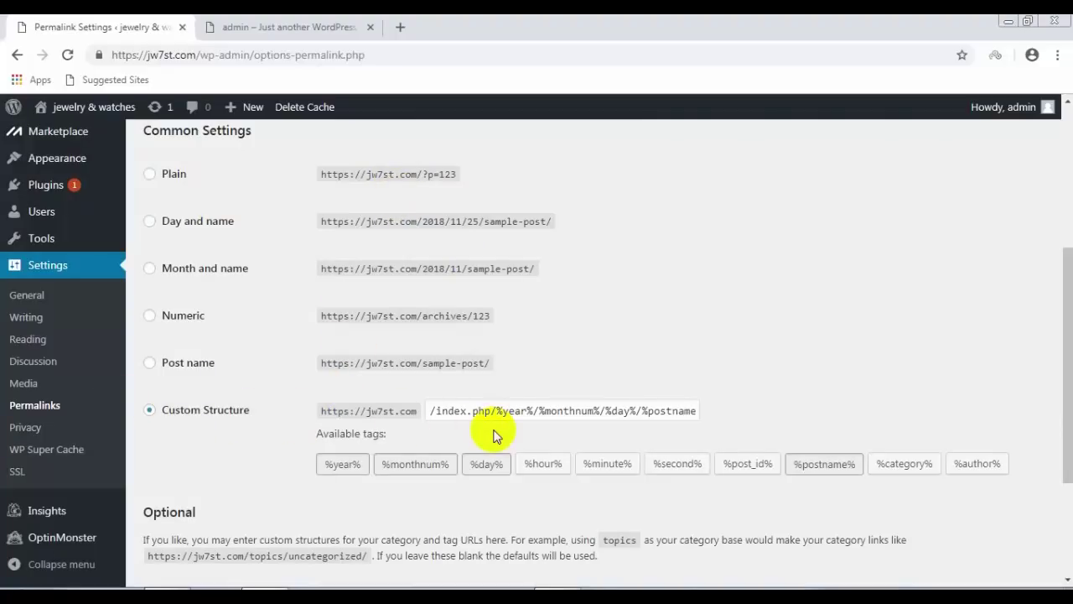
click(678, 464)
click(905, 464)
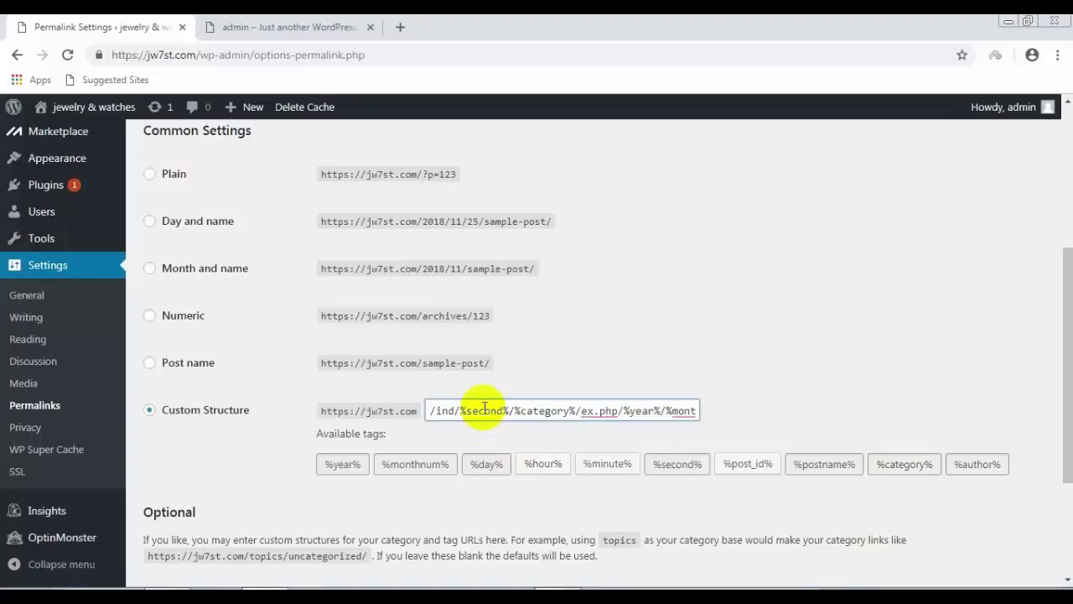
drag(485, 411, 378, 411)
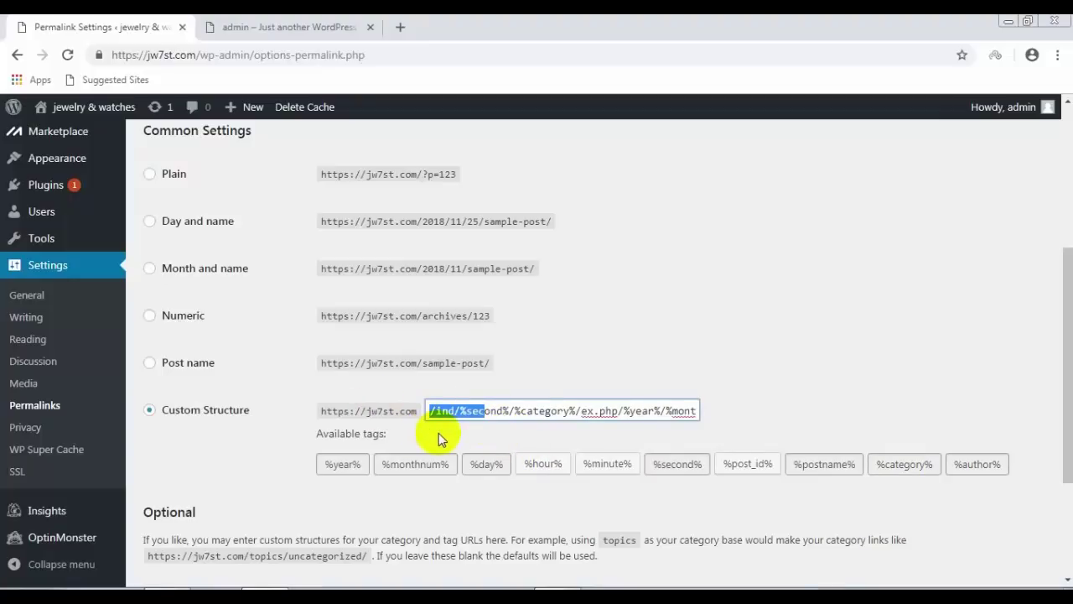
click(502, 411)
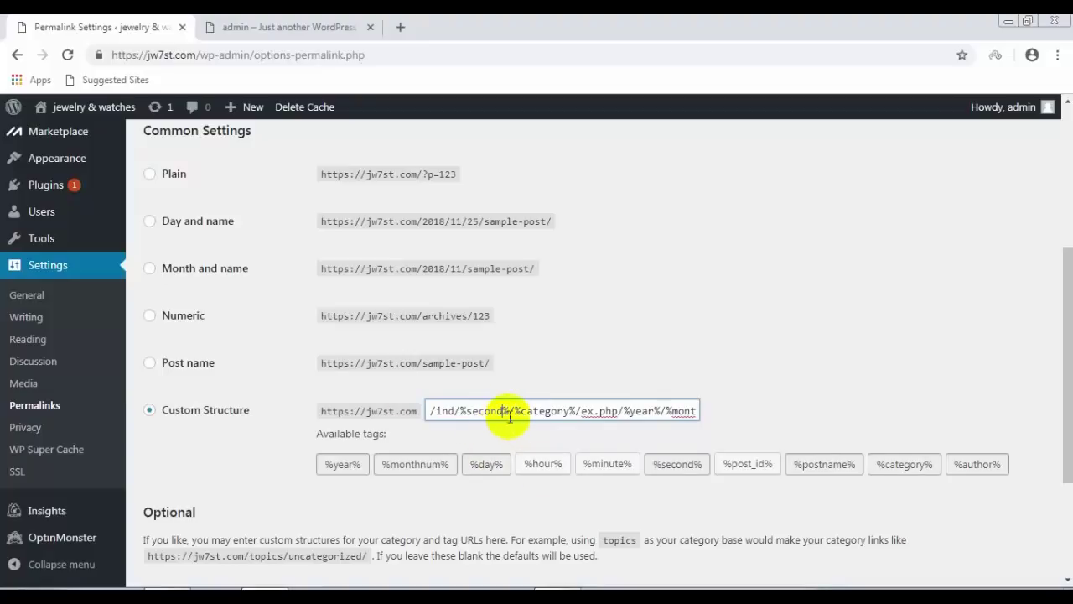
drag(508, 411, 419, 414)
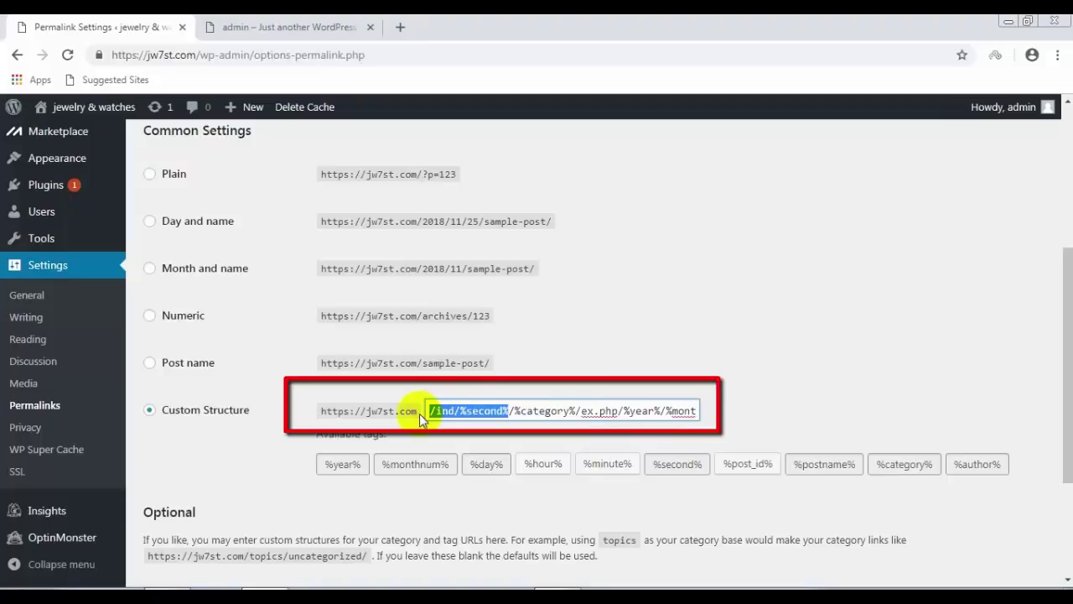
key(BackSpace)
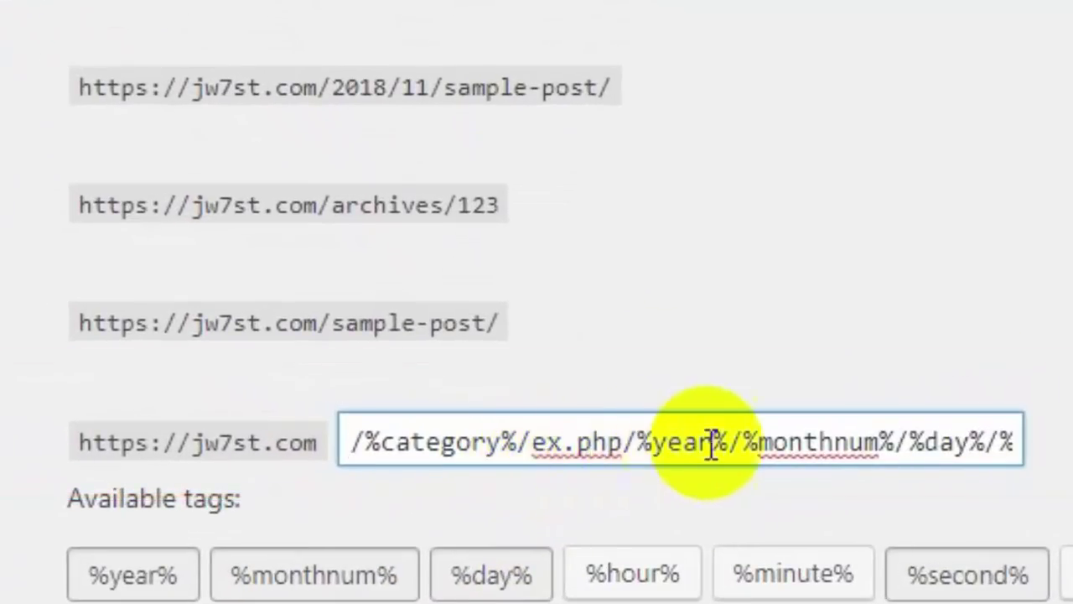
Step: Strip the date tags and %author% from the structure and append .htm
drag(984, 439, 536, 460)
key(BackSpace)
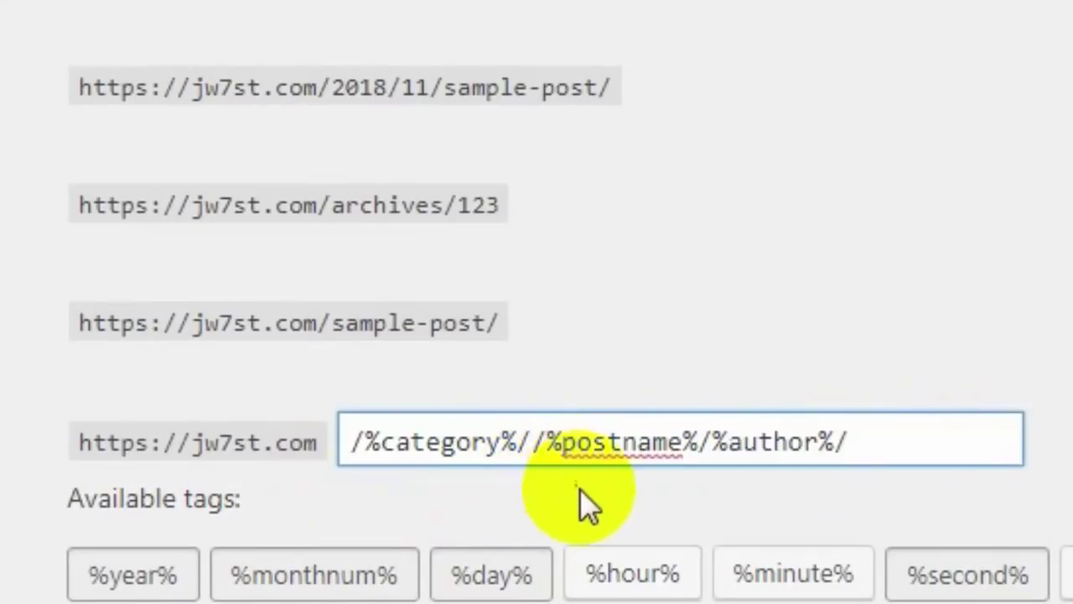
key(BackSpace)
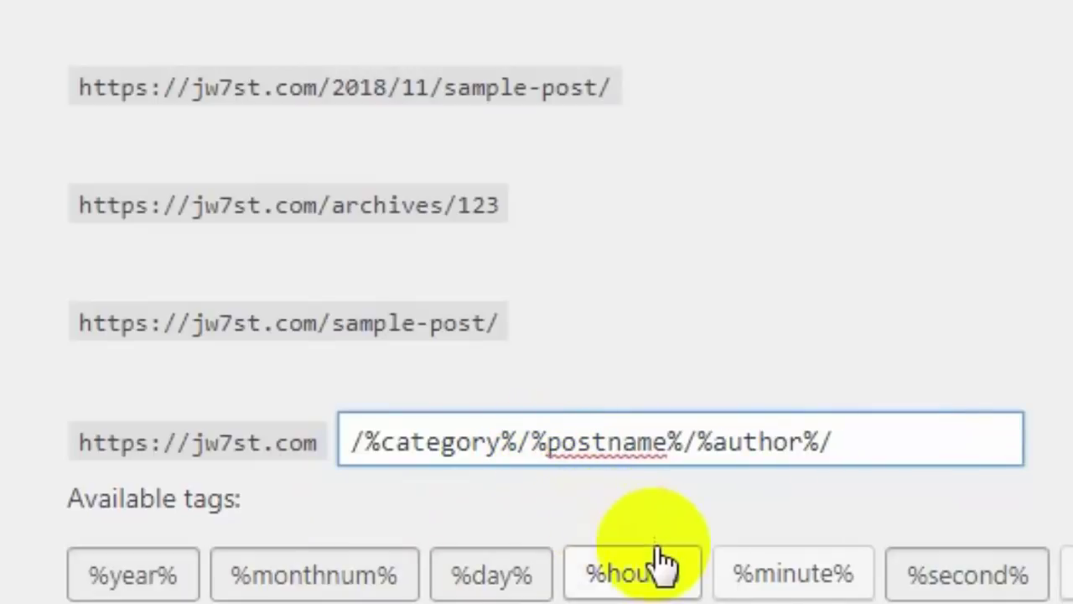
drag(851, 441, 699, 443)
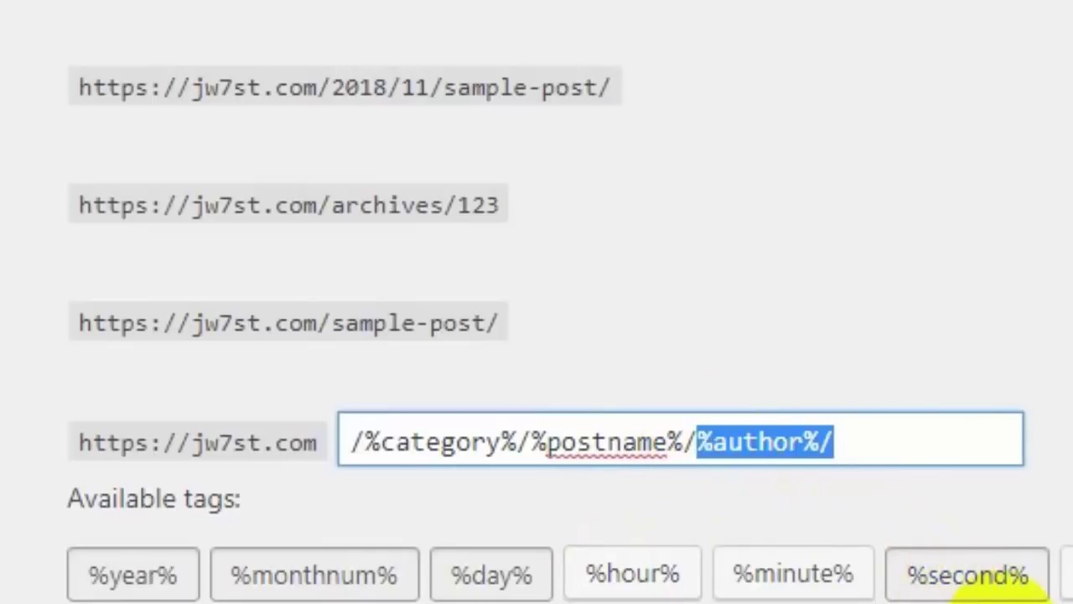
key(BackSpace)
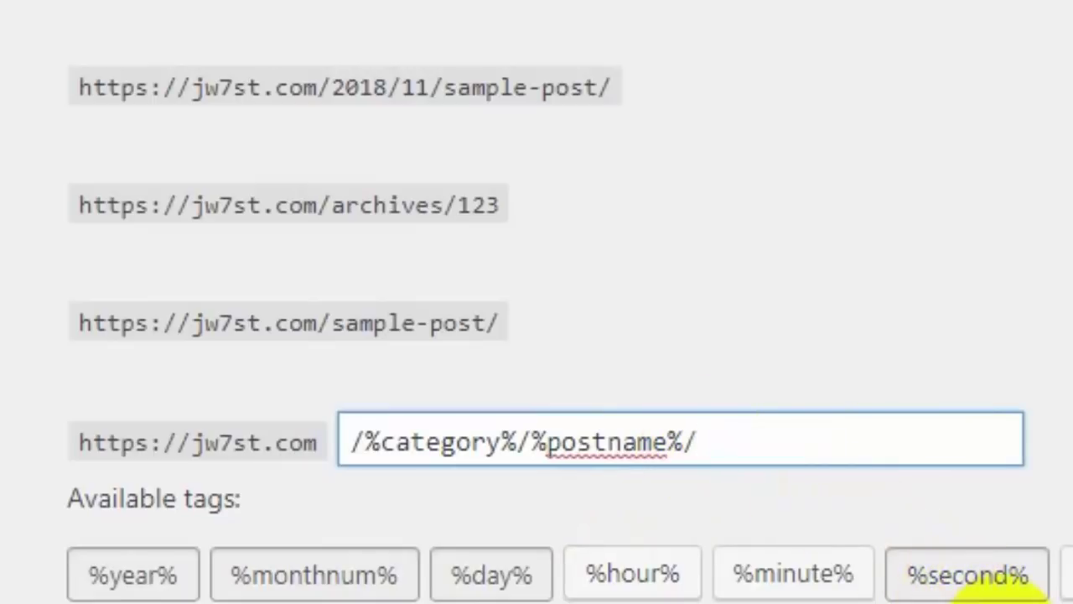
text(.html)
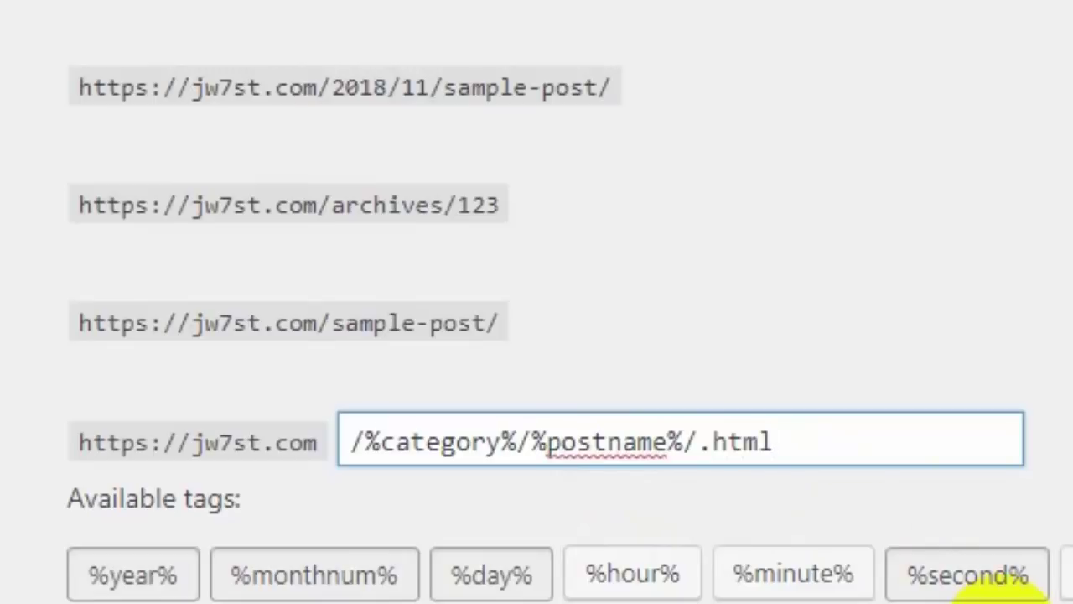
Step: Fix the ending to give /%category%/%postname%.html and save the permalink structure
scroll(970, 498, down, 2)
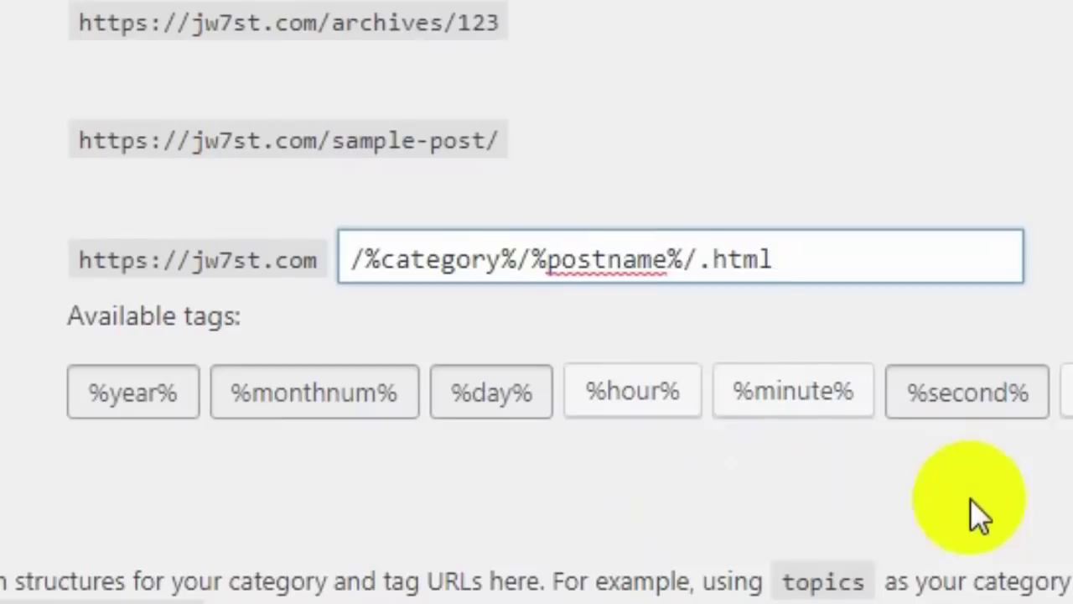
scroll(970, 498, down, 2)
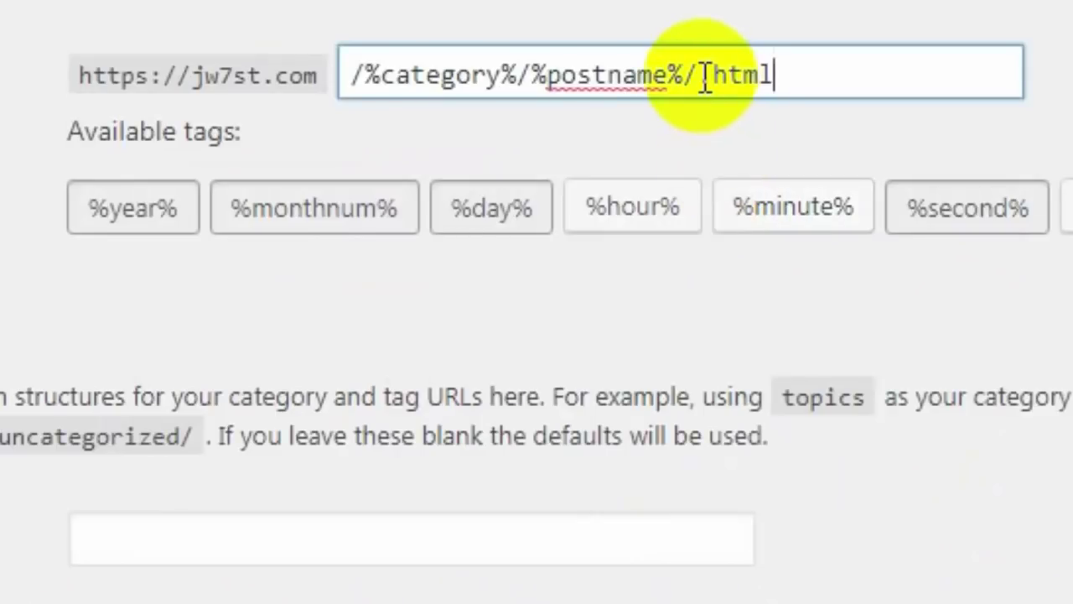
click(702, 75)
text(.)
drag(696, 76, 683, 76)
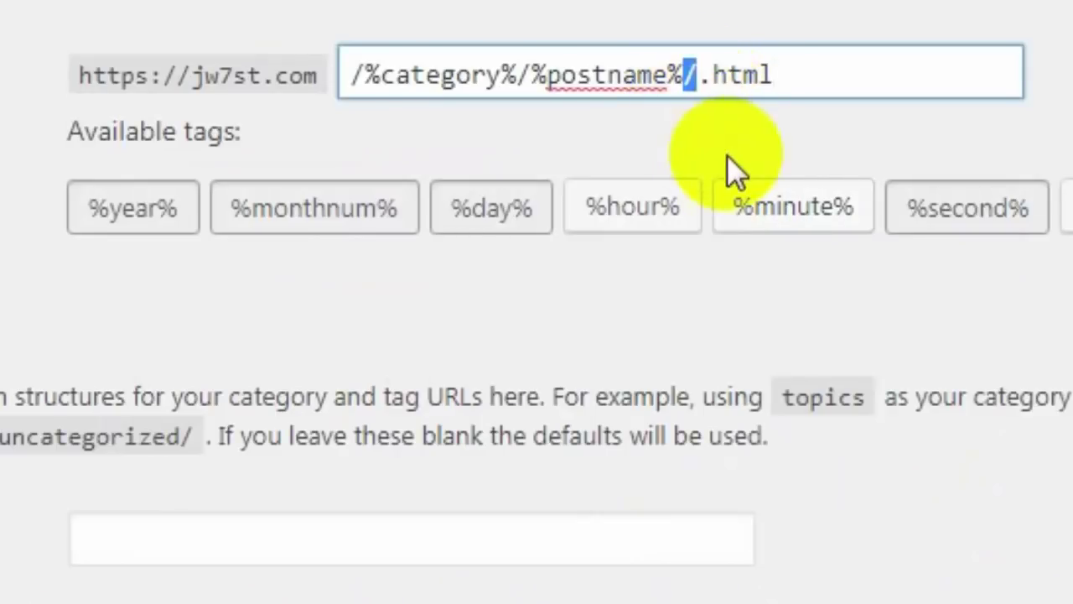
key(BackSpace)
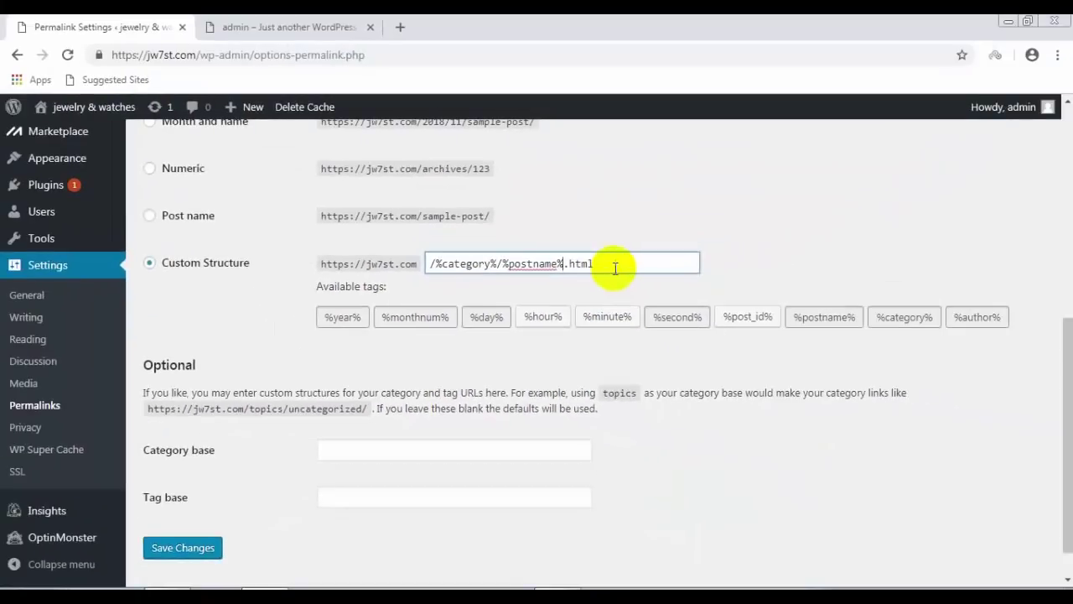
drag(615, 268, 407, 263)
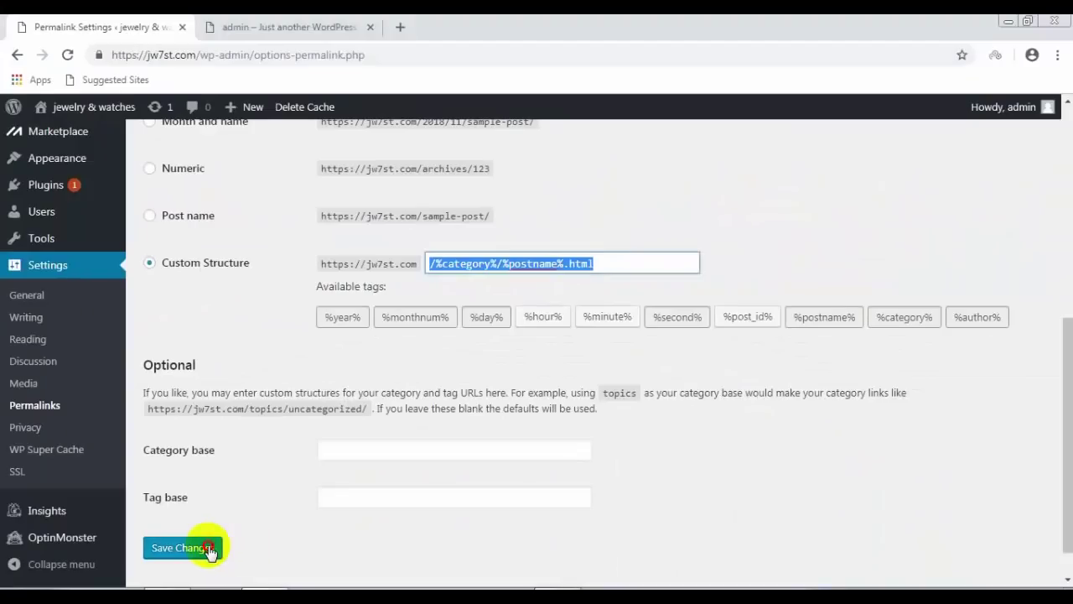
click(210, 552)
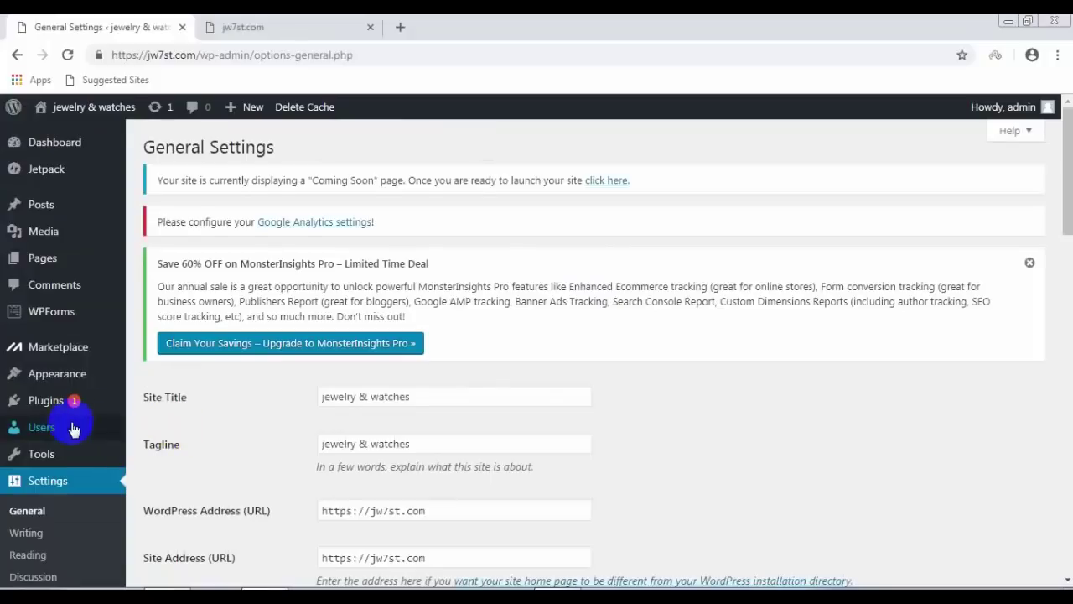
scroll(84, 414, down, 3)
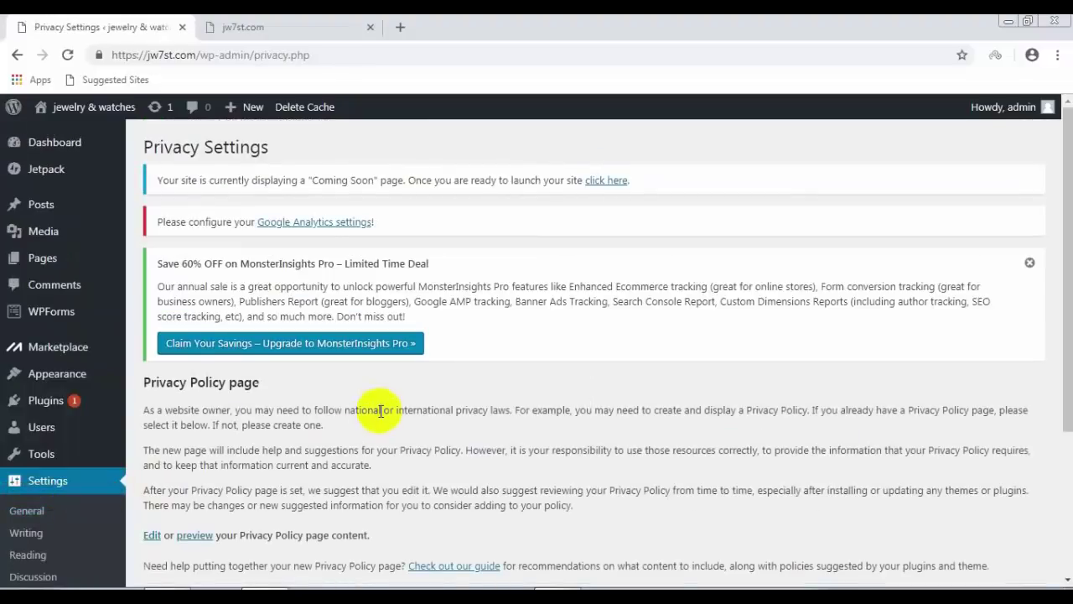
Step: Scroll down the Privacy Settings page
scroll(381, 410, down, 1)
scroll(381, 410, down, 3)
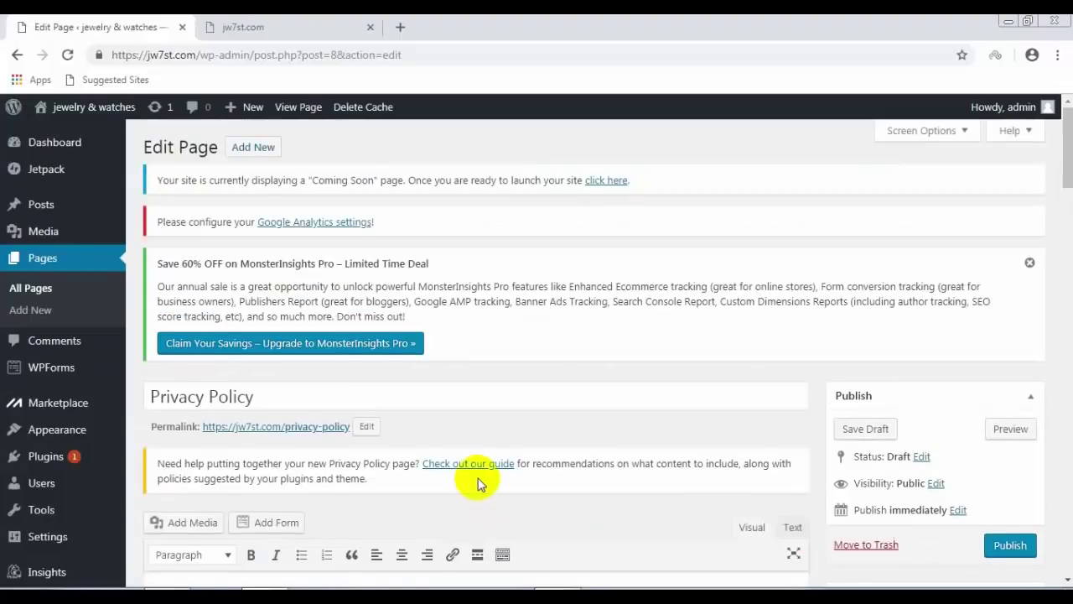
Step: Scroll through the default Privacy Policy text, briefly highlighting its opening sections
scroll(476, 481, down, 1)
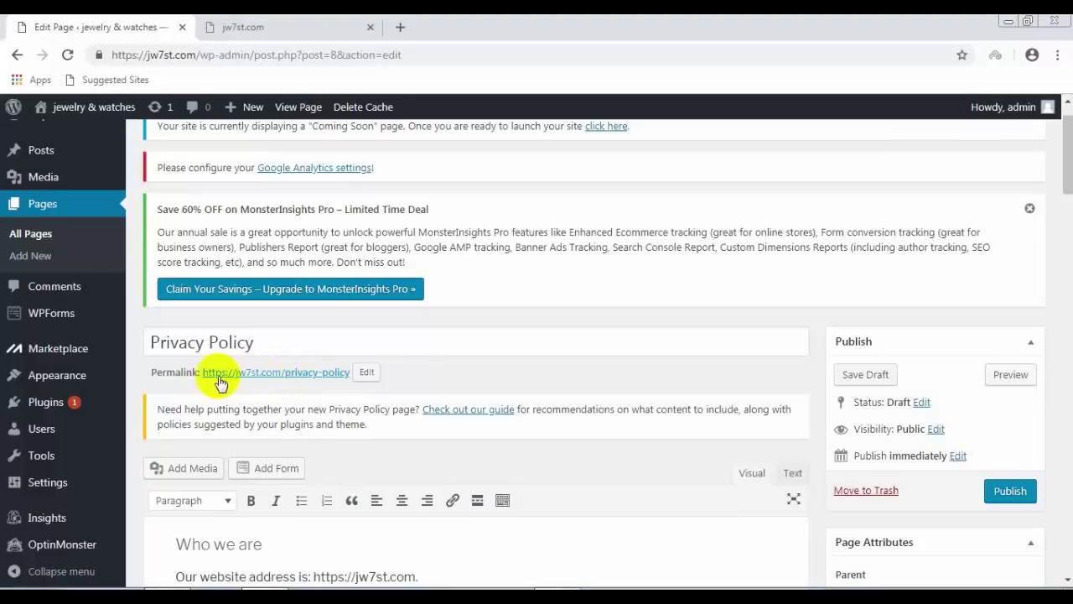
scroll(566, 411, down, 3)
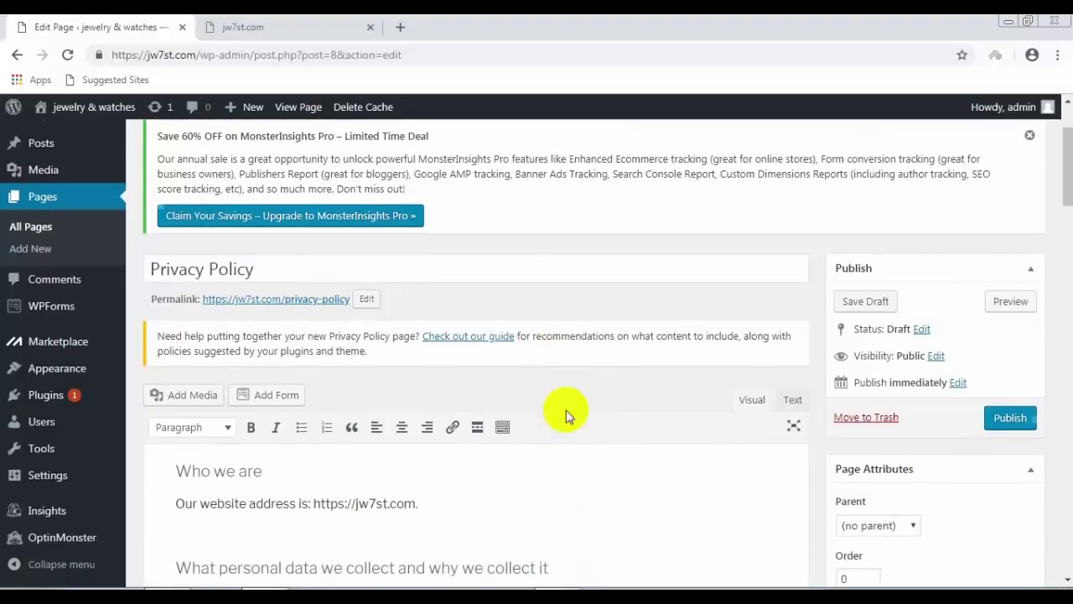
scroll(566, 411, down, 1)
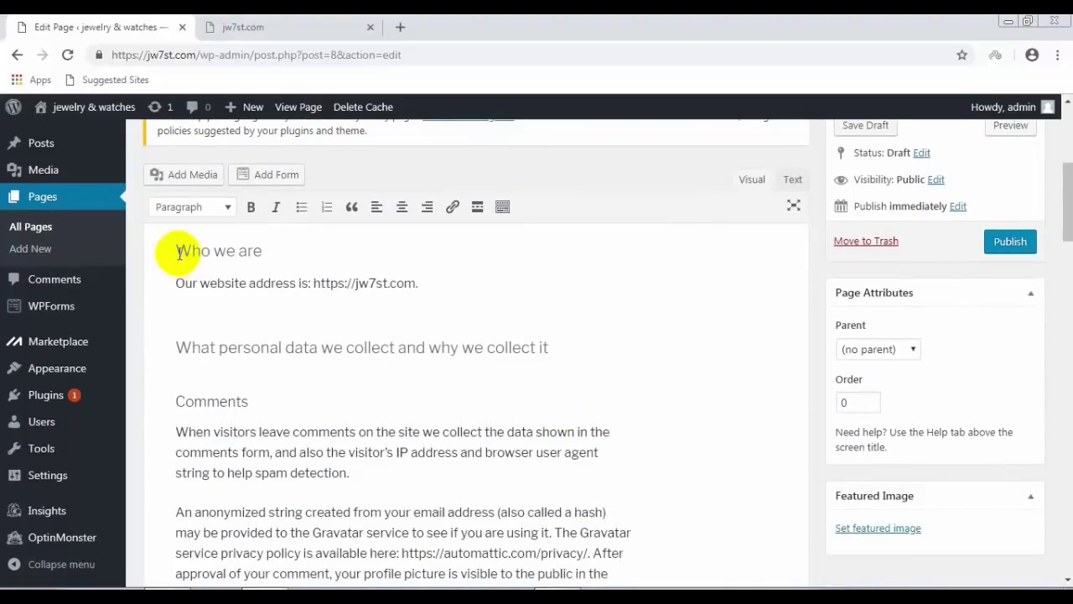
drag(171, 247, 377, 498)
click(397, 428)
scroll(396, 423, up, 5)
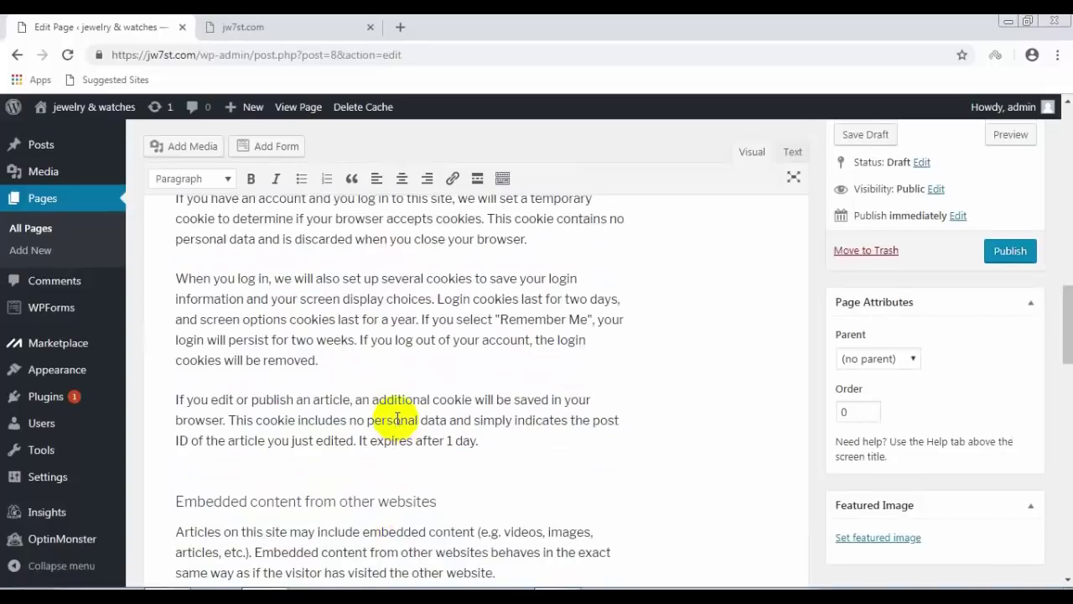
scroll(398, 423, up, 5)
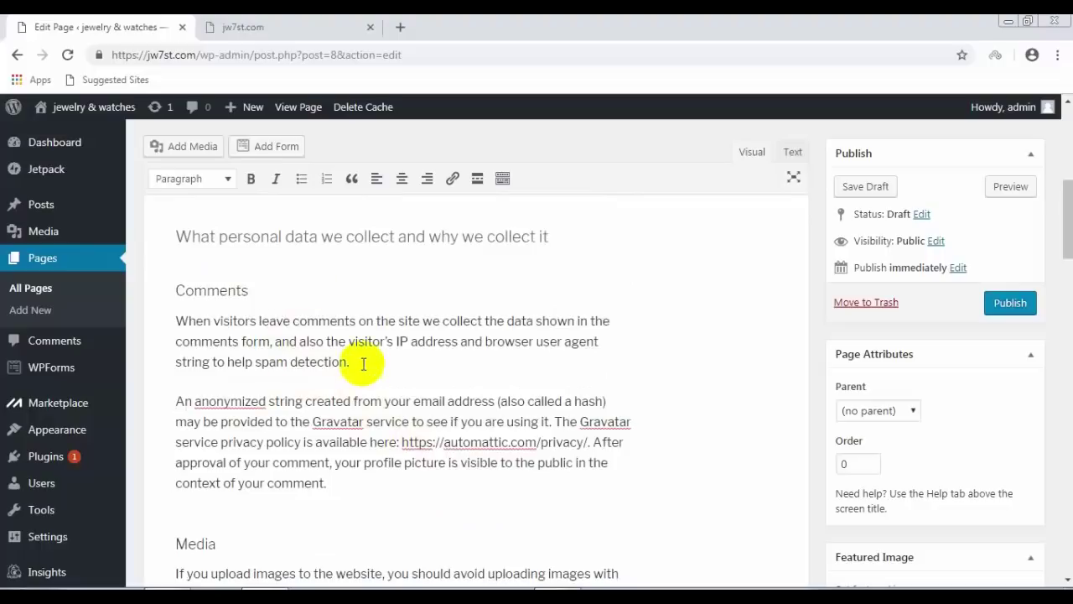
scroll(363, 363, down, 6)
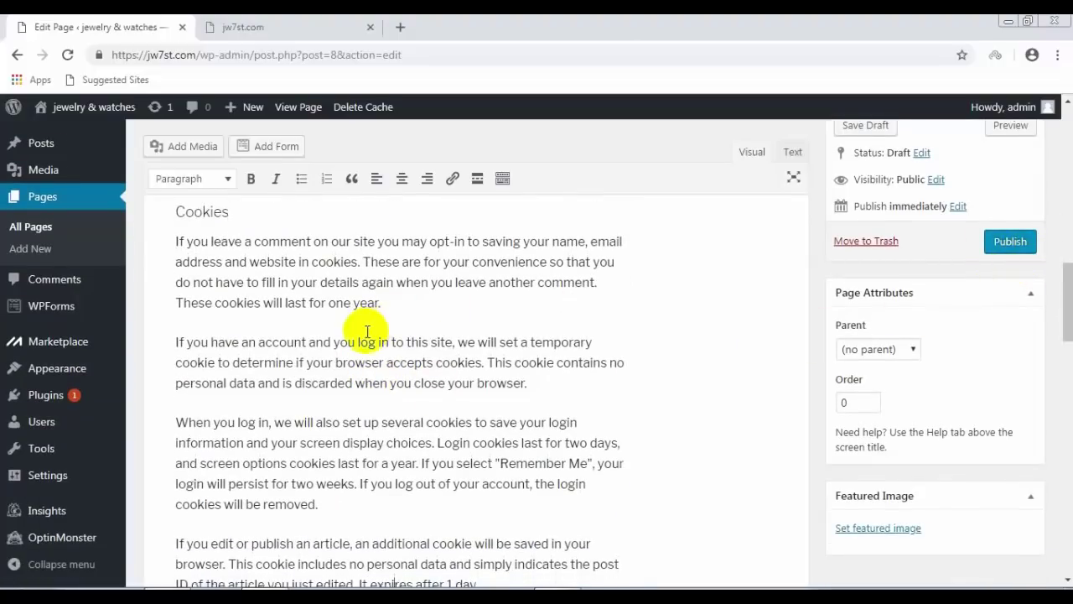
scroll(367, 276, down, 8)
scroll(366, 348, down, 6)
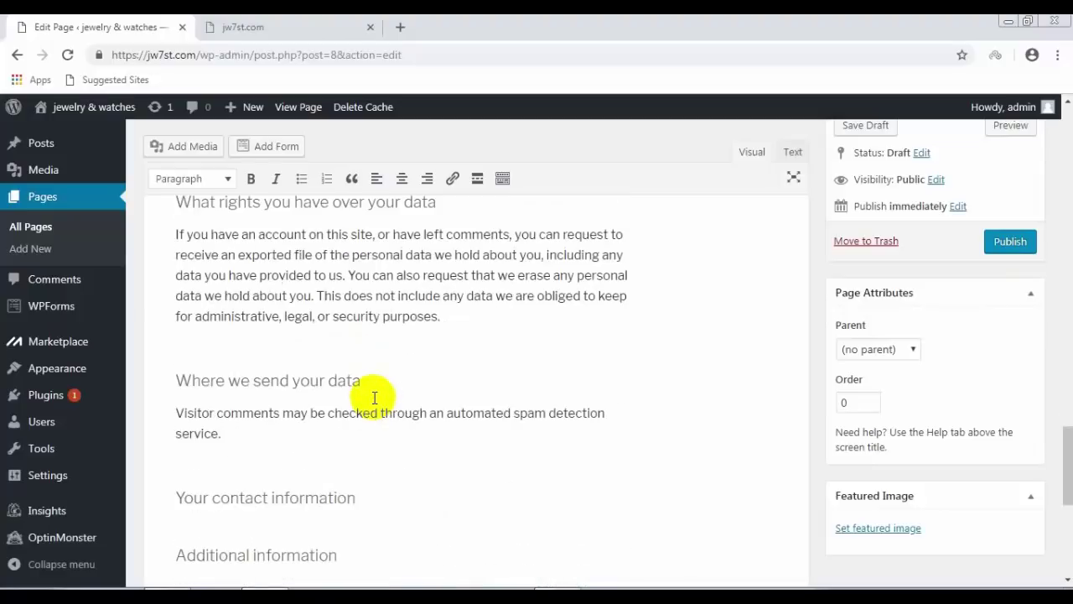
scroll(379, 409, down, 6)
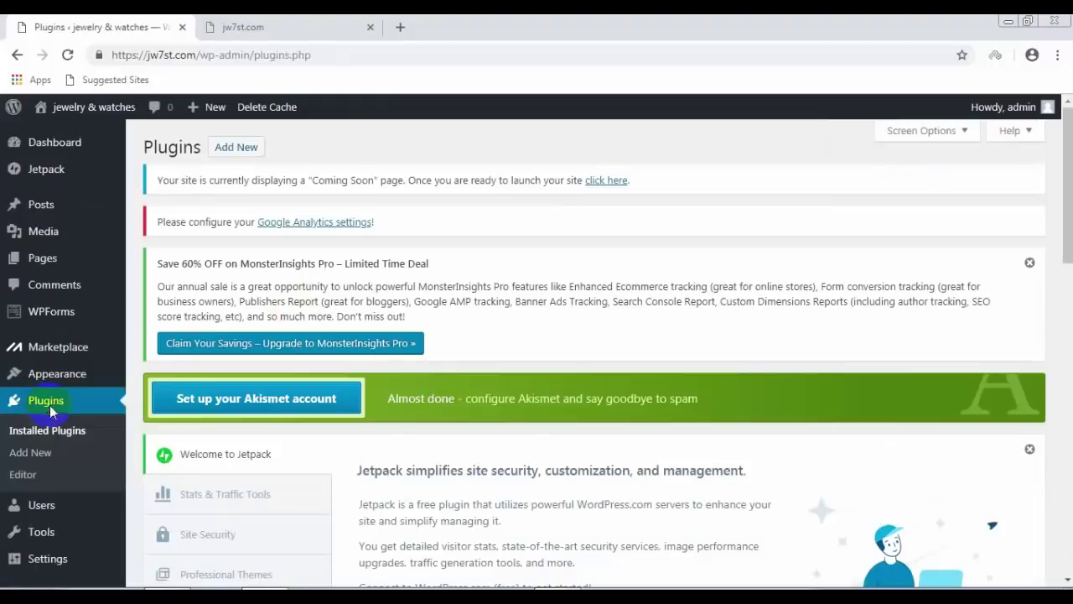
Step: Search the plugin directory for 'xml'
click(671, 414)
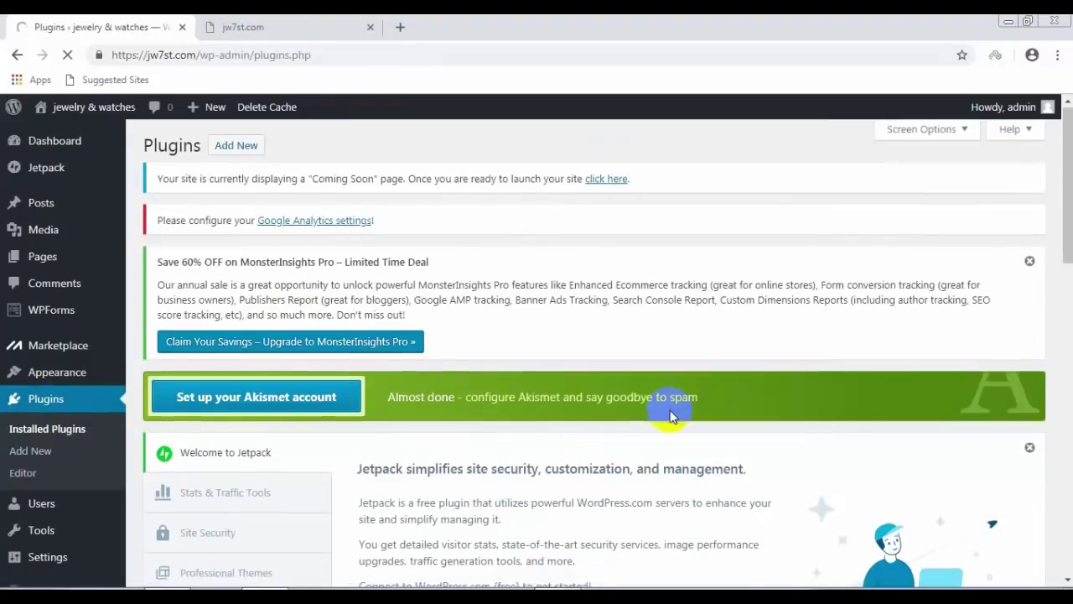
scroll(671, 414, down, 2)
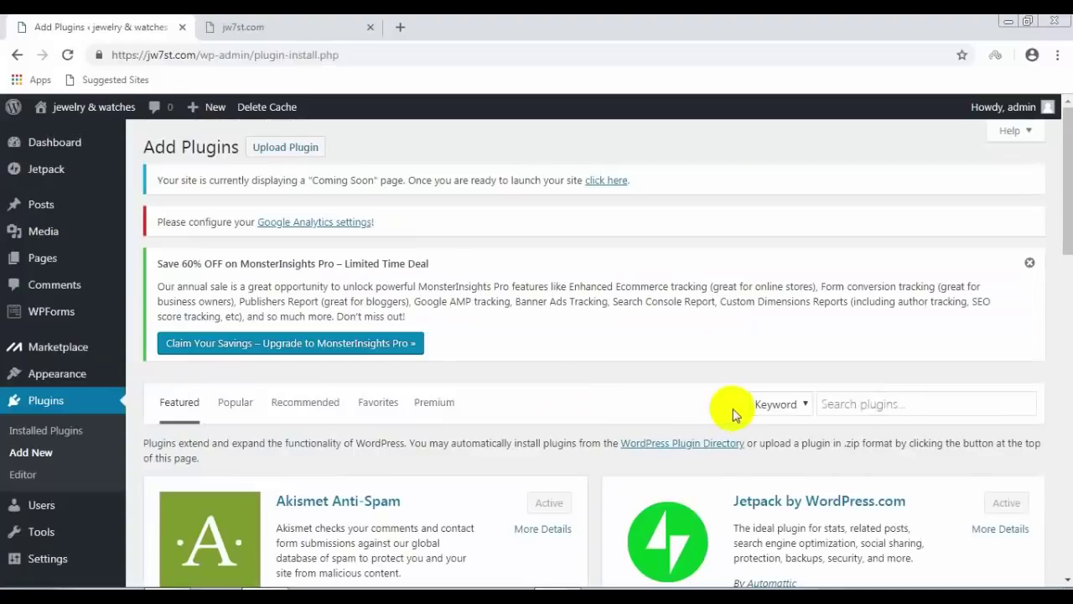
click(893, 408)
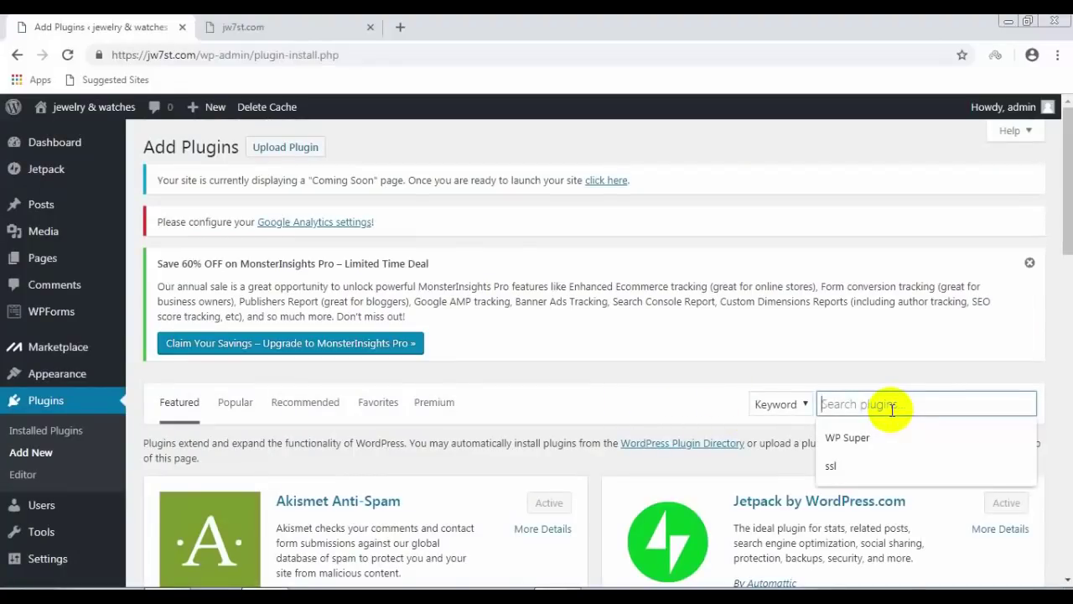
text(xml)
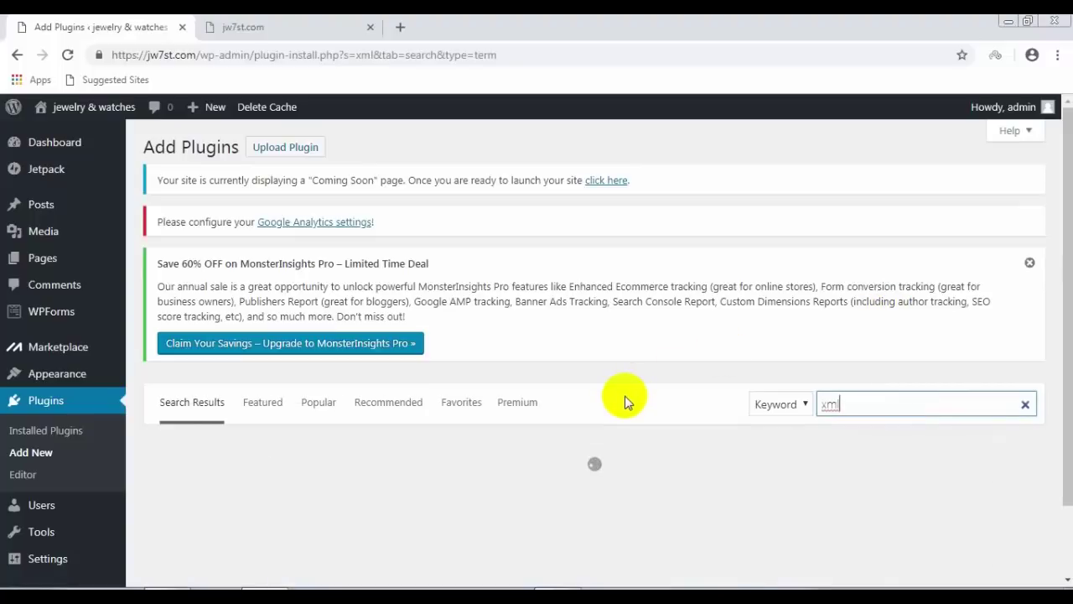
Step: Install and activate Google XML Sitemaps from the search results
scroll(616, 399, down, 2)
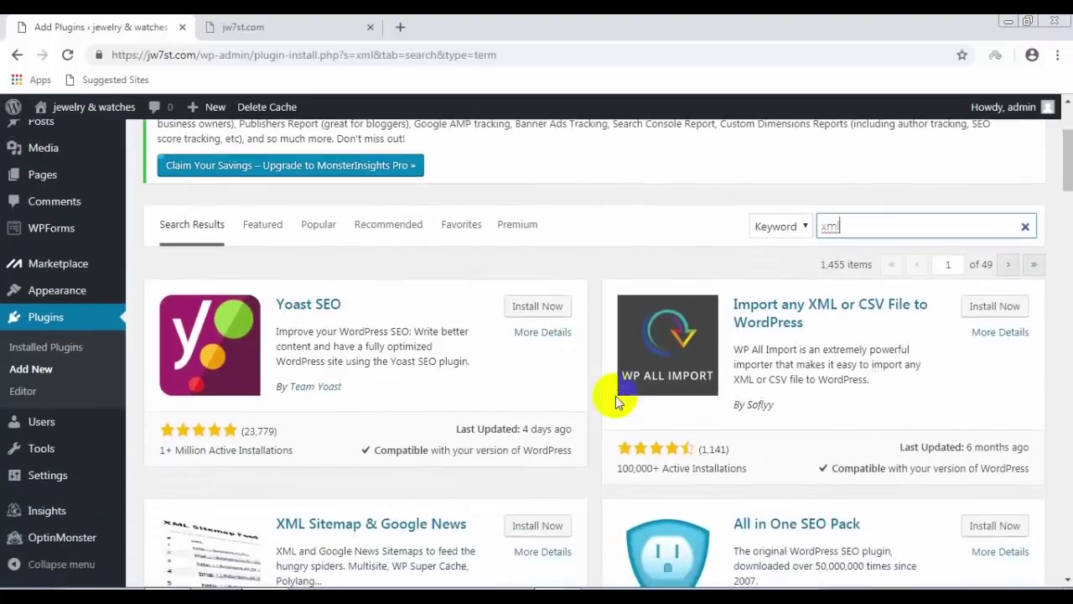
scroll(616, 401, down, 1)
scroll(548, 406, down, 1)
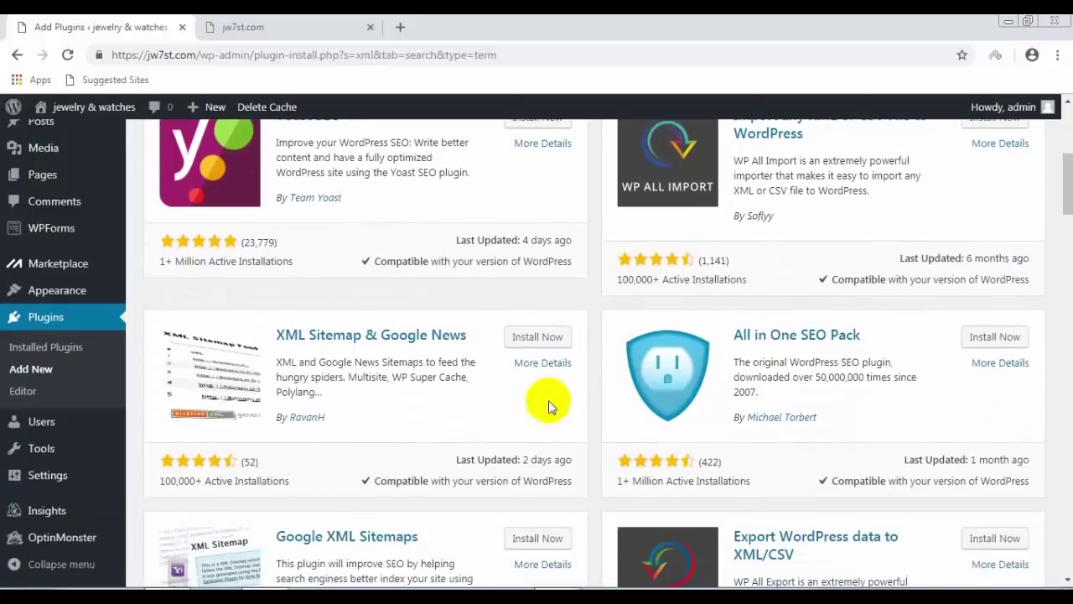
scroll(277, 362, down, 1)
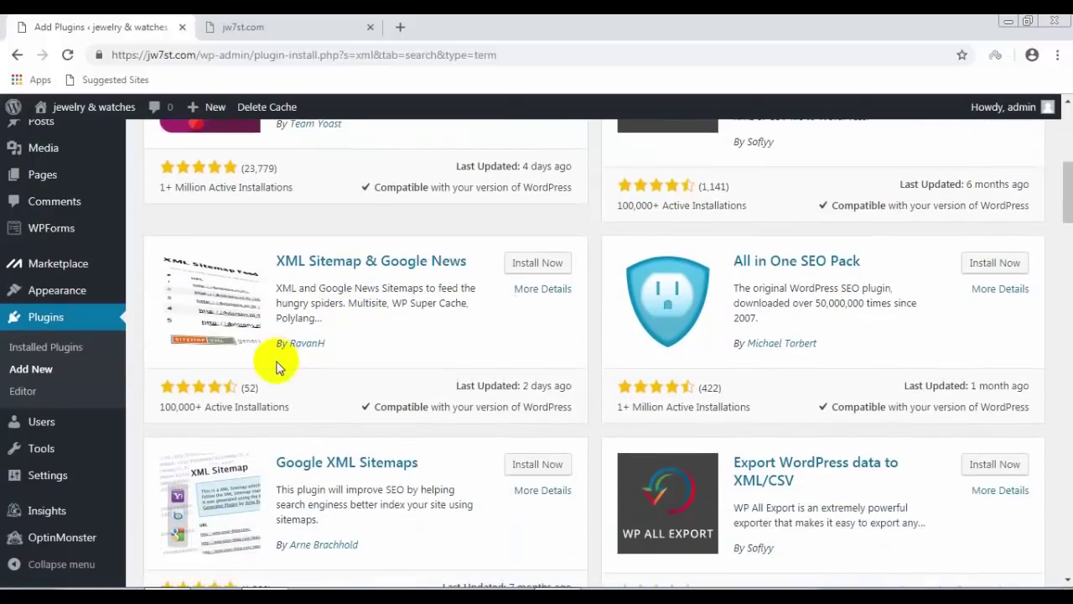
scroll(277, 366, down, 1)
scroll(322, 415, down, 3)
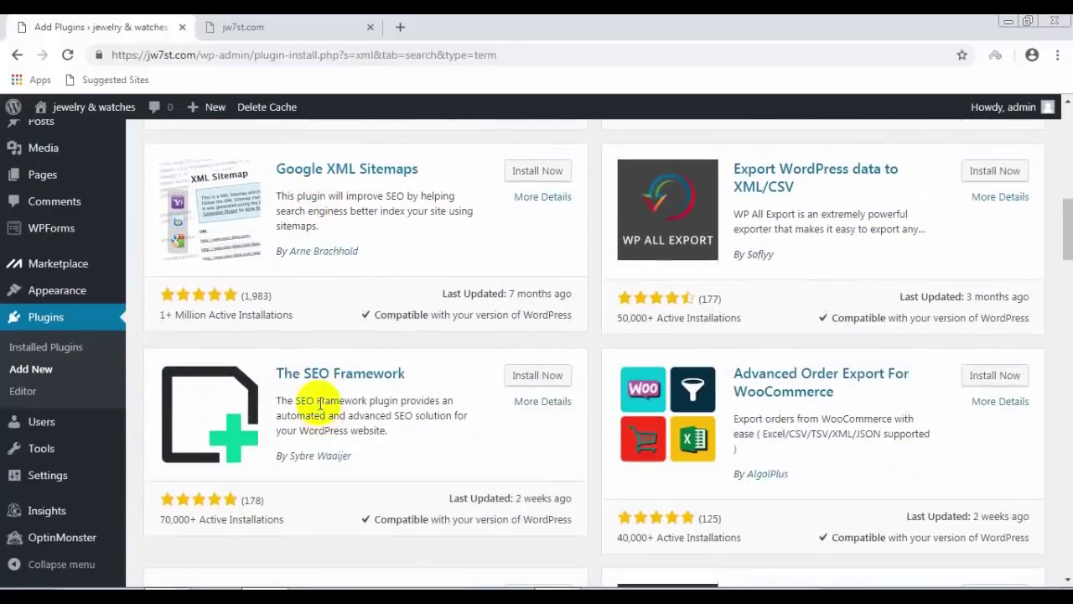
scroll(263, 305, up, 1)
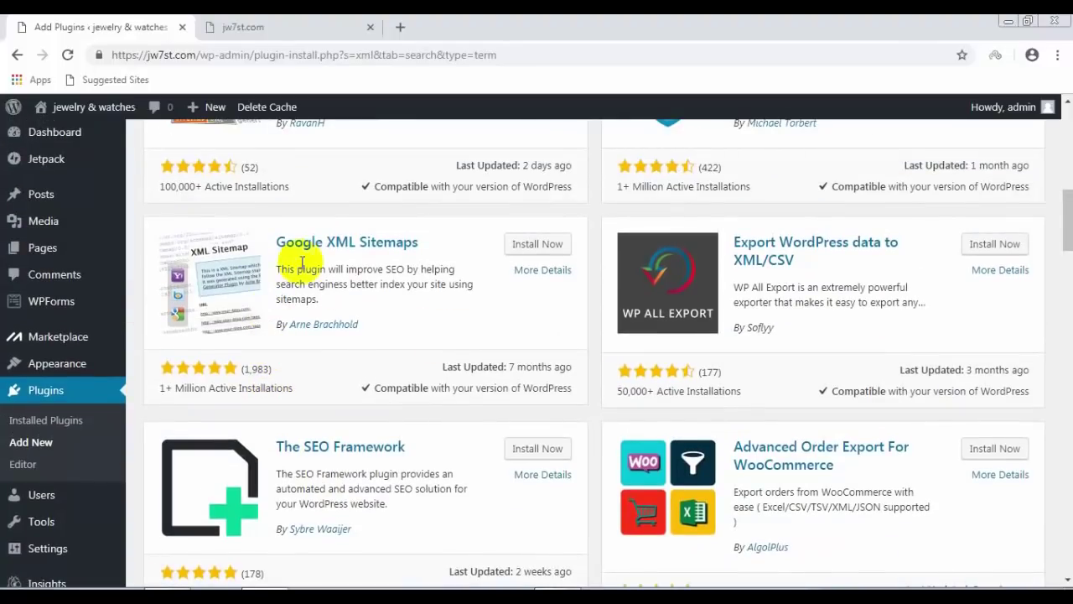
click(524, 244)
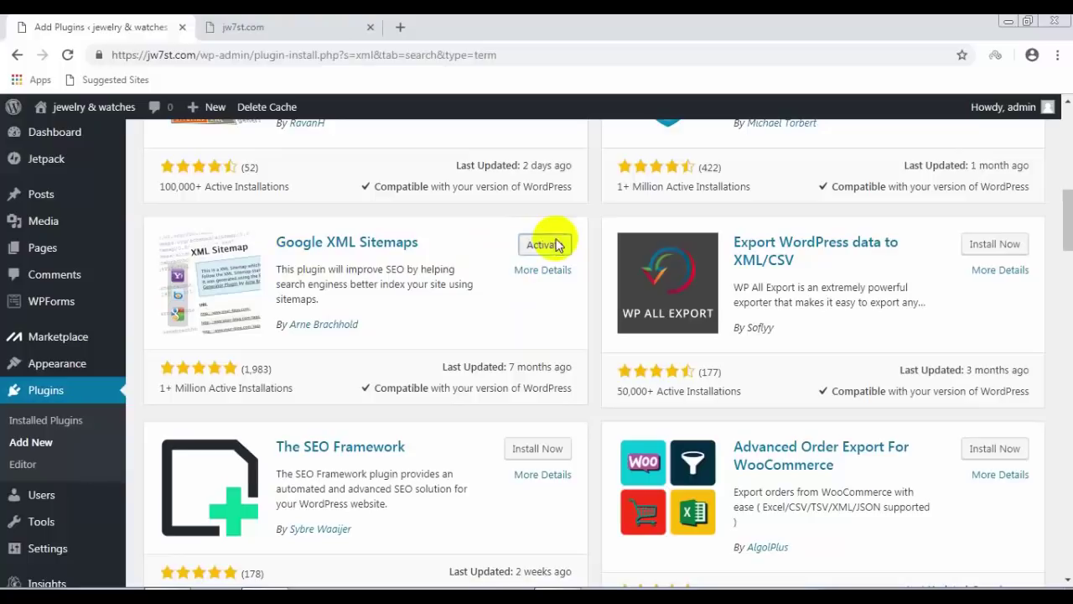
click(557, 244)
scroll(427, 353, down, 5)
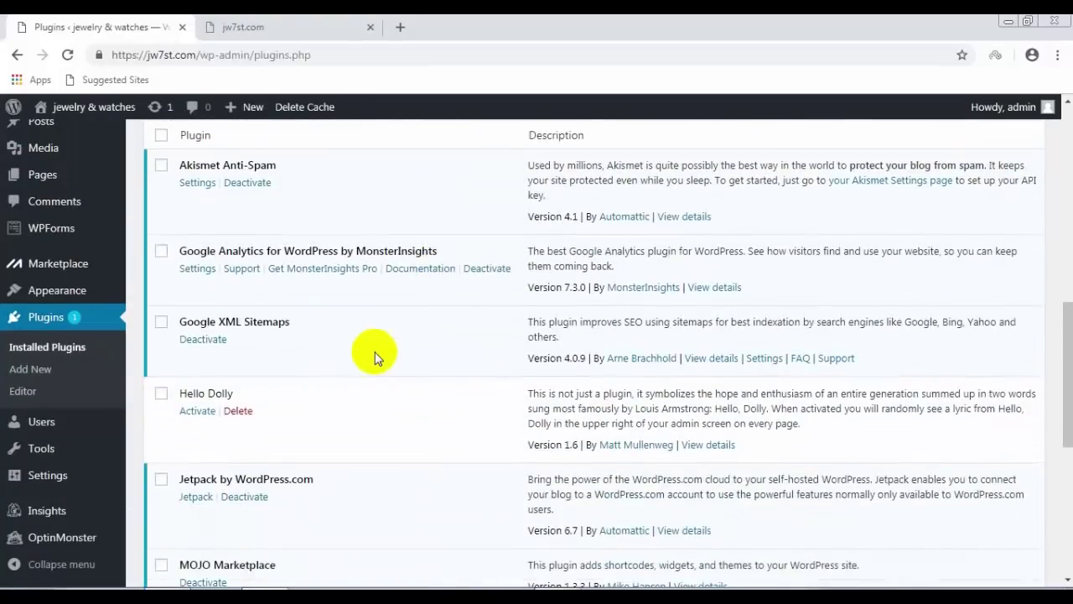
Step: Open the Google XML Sitemaps settings from the installed plugins list
click(764, 360)
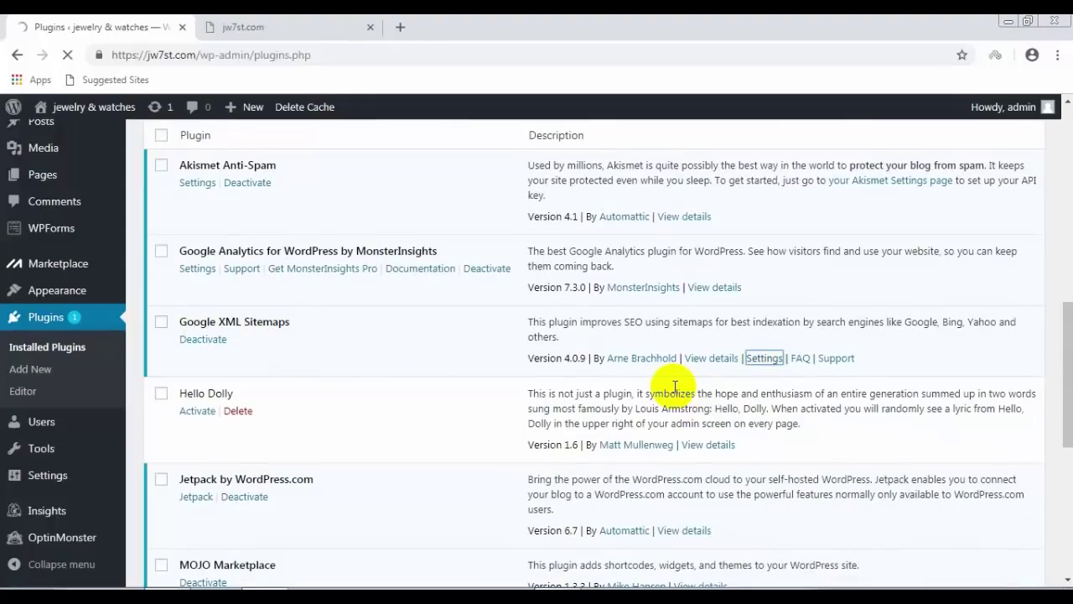
scroll(511, 353, down, 1)
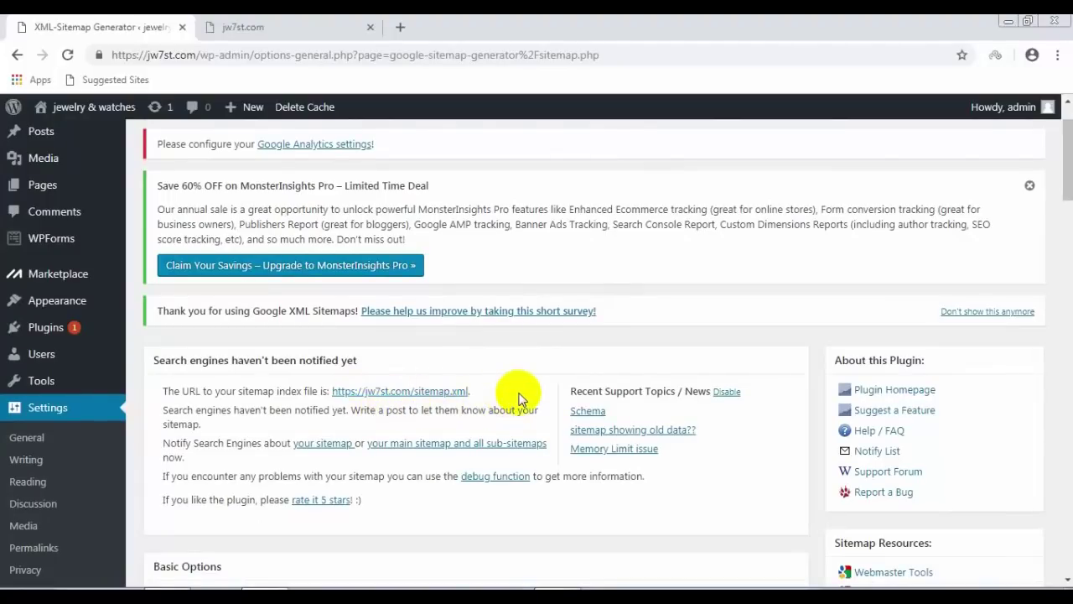
Step: Tick 'Include categories' and 'Include tag pages' under Sitemap Content
scroll(460, 409, up, 1)
scroll(445, 410, down, 2)
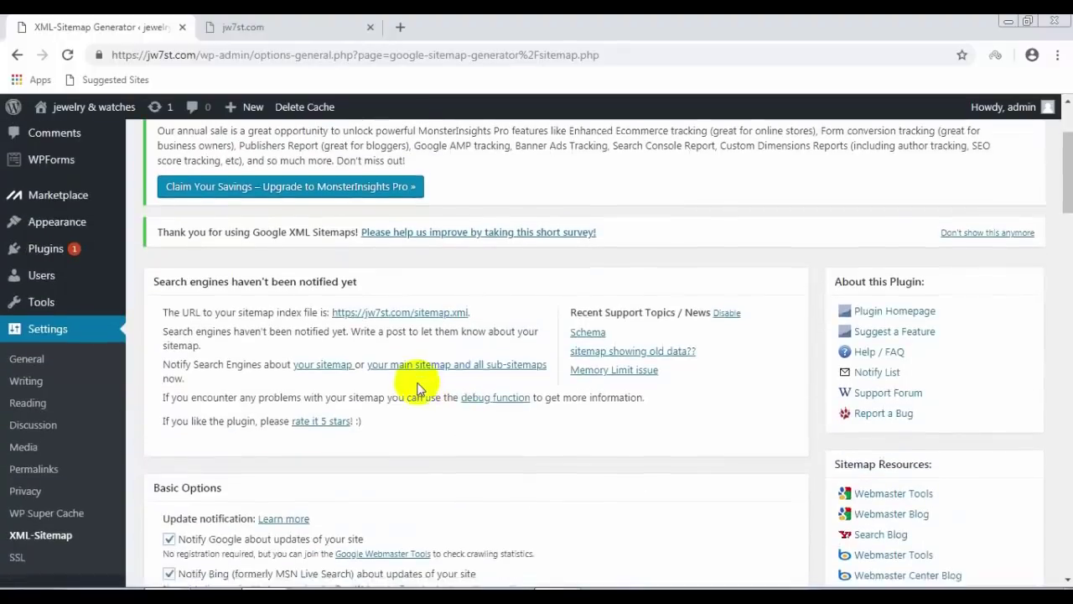
scroll(419, 386, down, 2)
scroll(419, 389, down, 5)
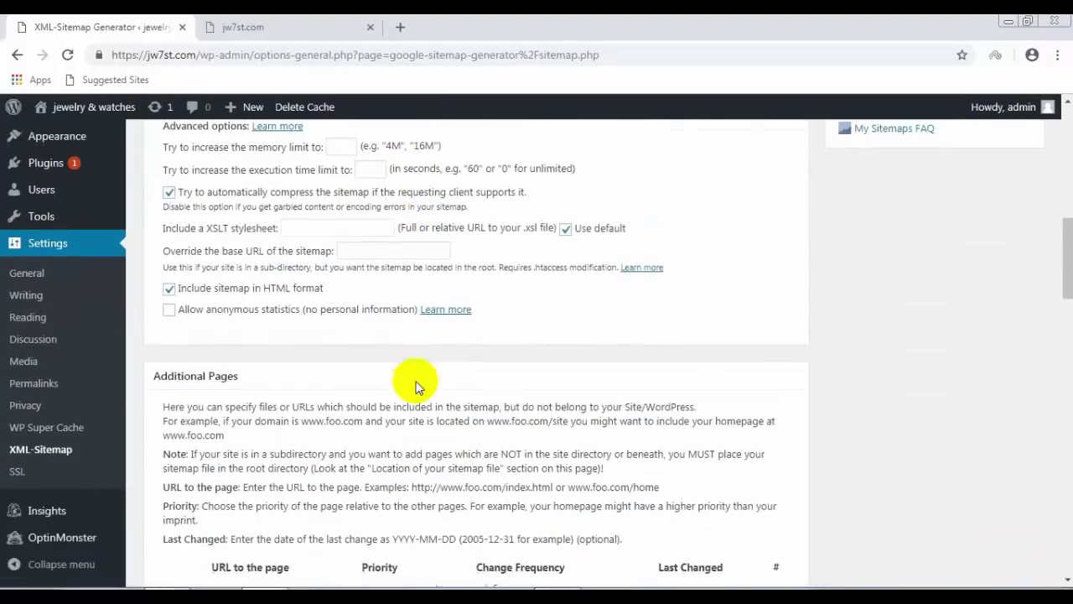
scroll(417, 387, down, 3)
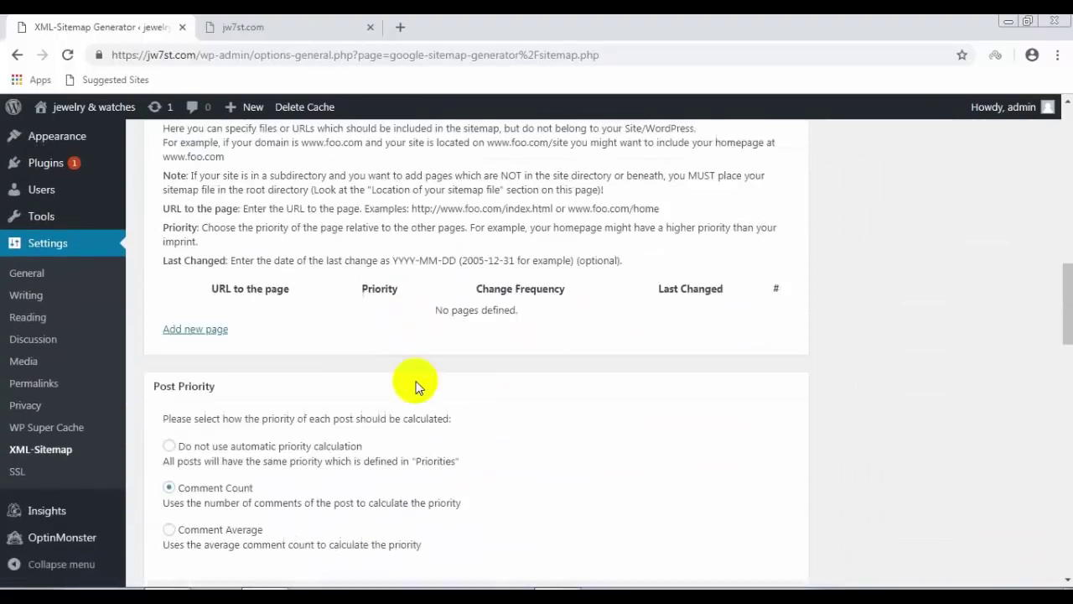
scroll(417, 384, down, 1)
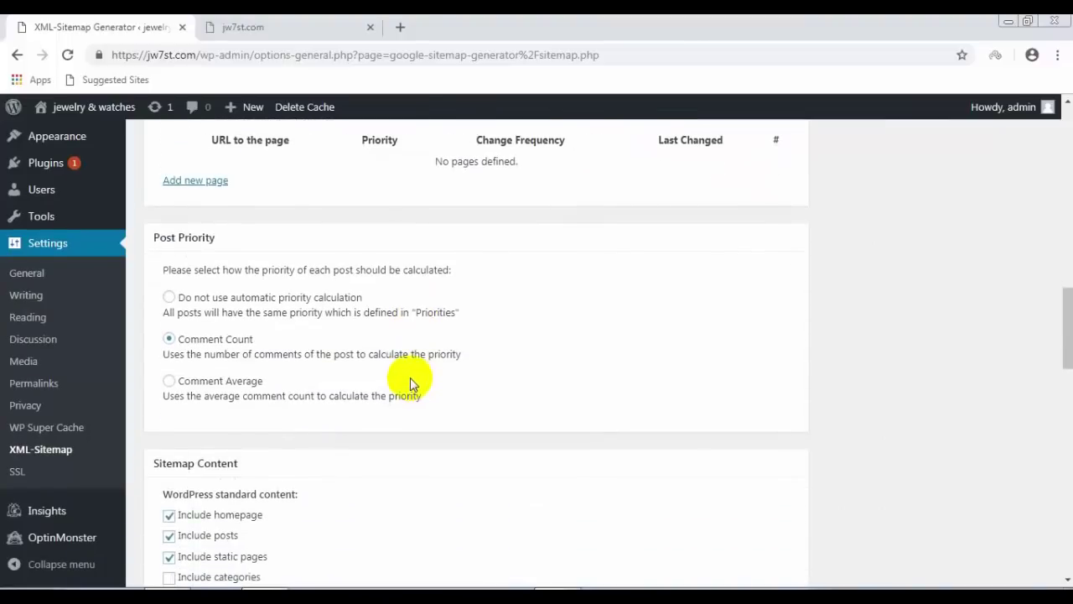
scroll(408, 381, down, 2)
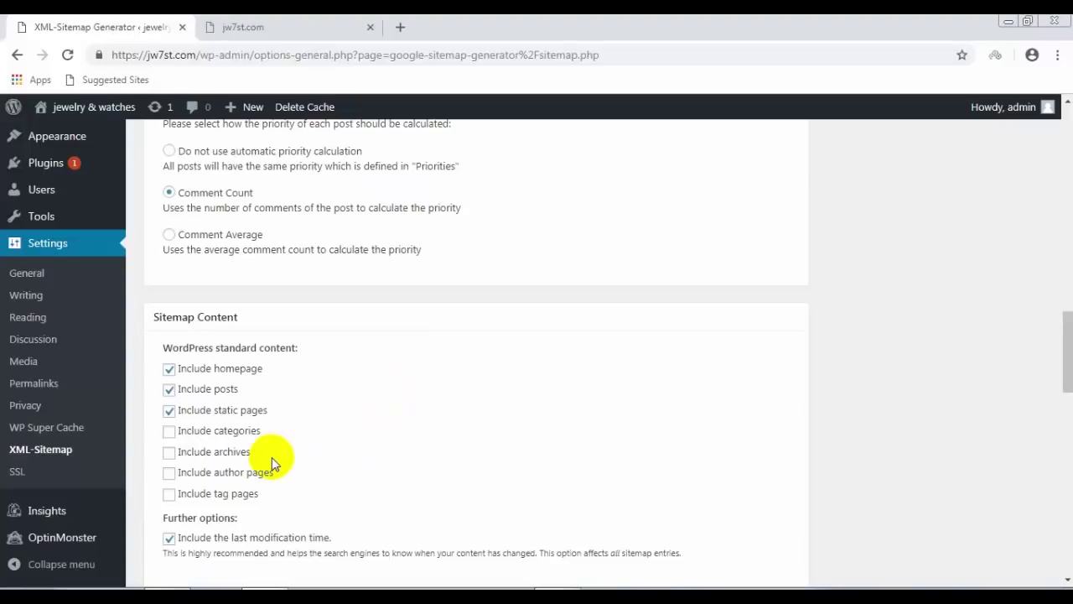
click(170, 431)
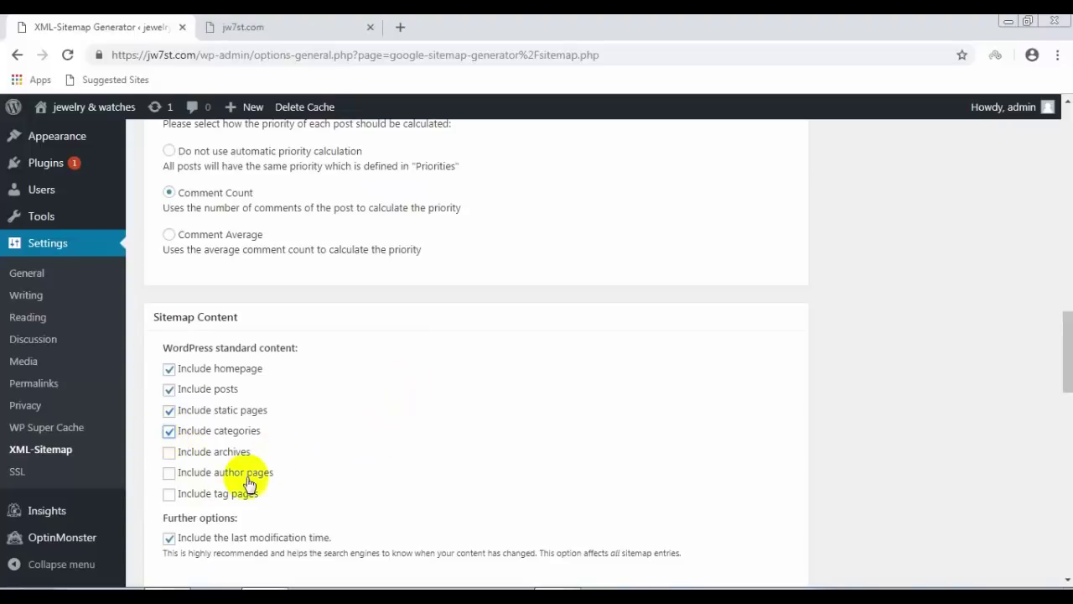
click(169, 494)
scroll(323, 467, down, 3)
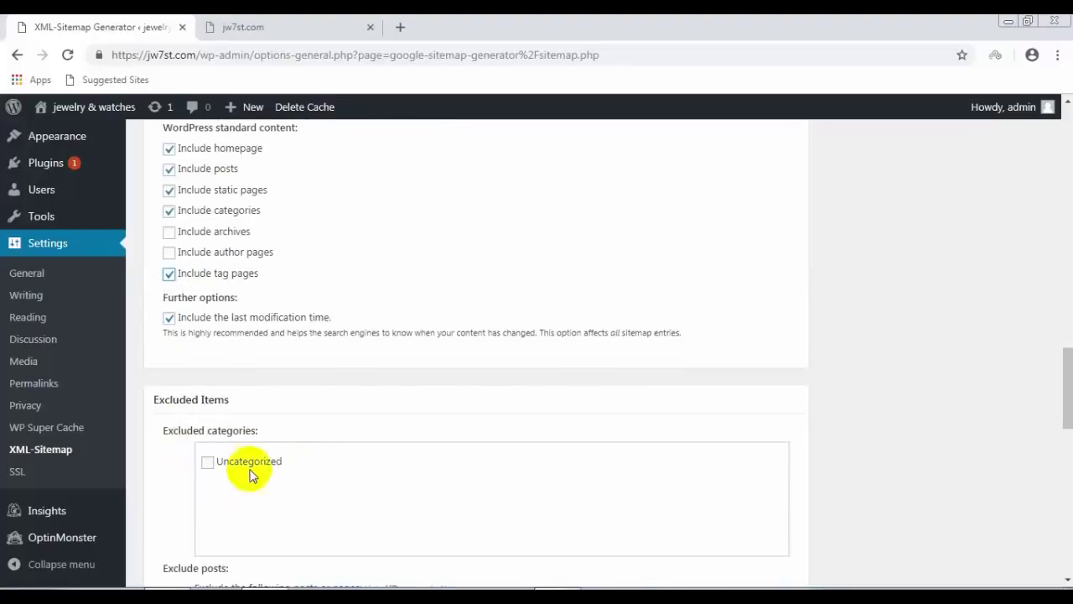
scroll(165, 463, down, 1)
scroll(165, 464, down, 3)
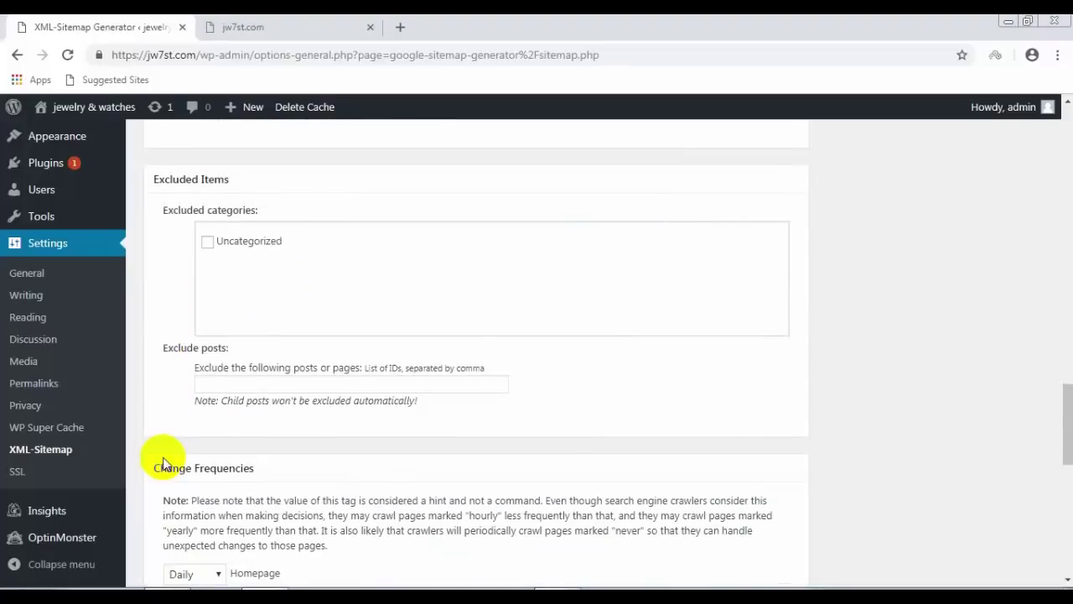
scroll(165, 464, down, 2)
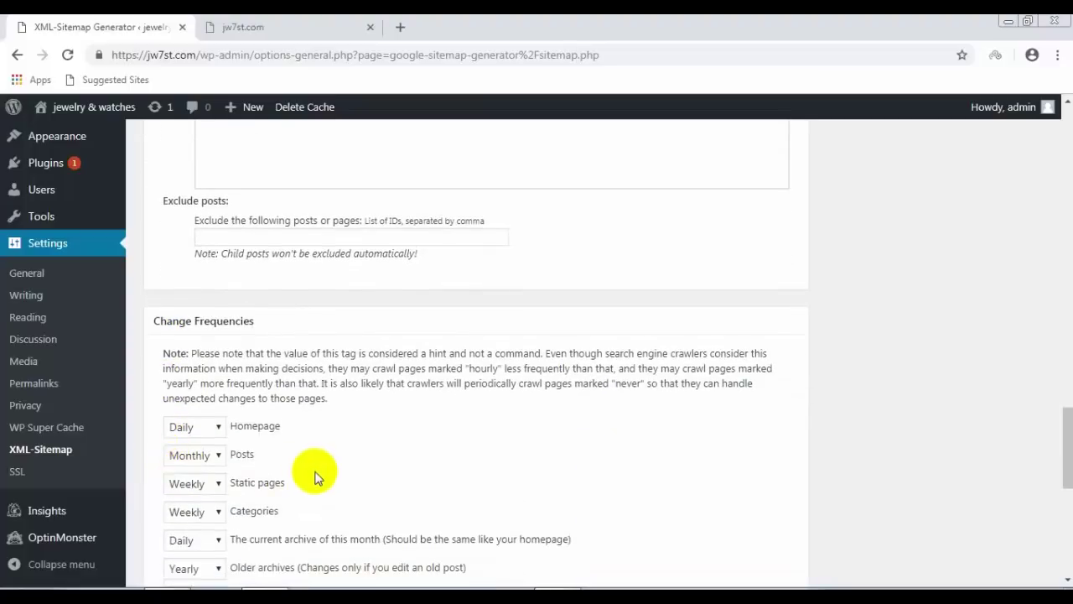
scroll(370, 464, down, 2)
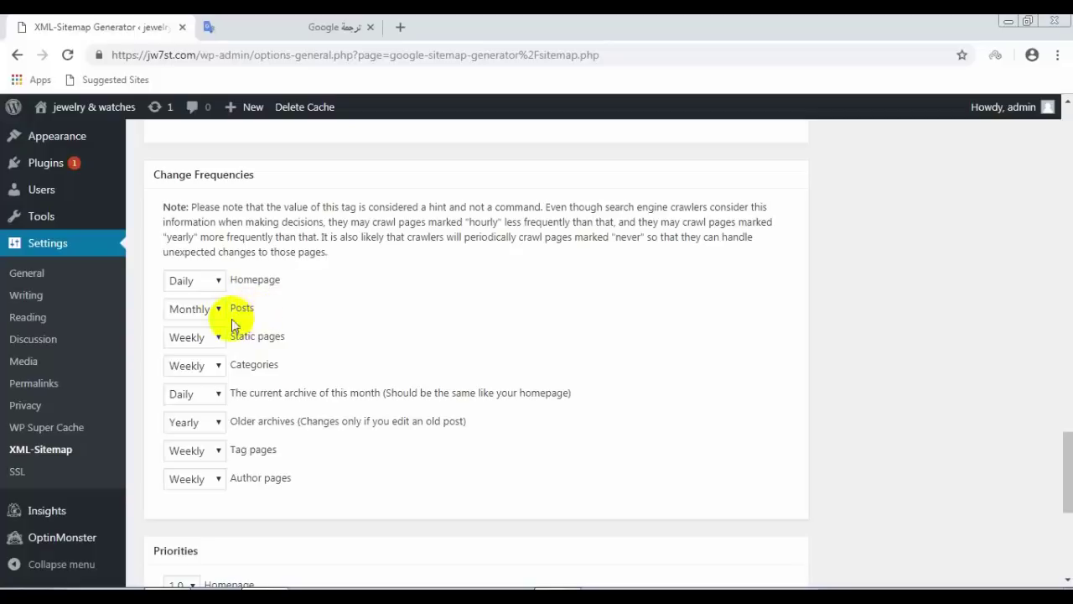
Step: Keep the Posts change frequency at Monthly and save the XML-Sitemap options with Update options
click(218, 311)
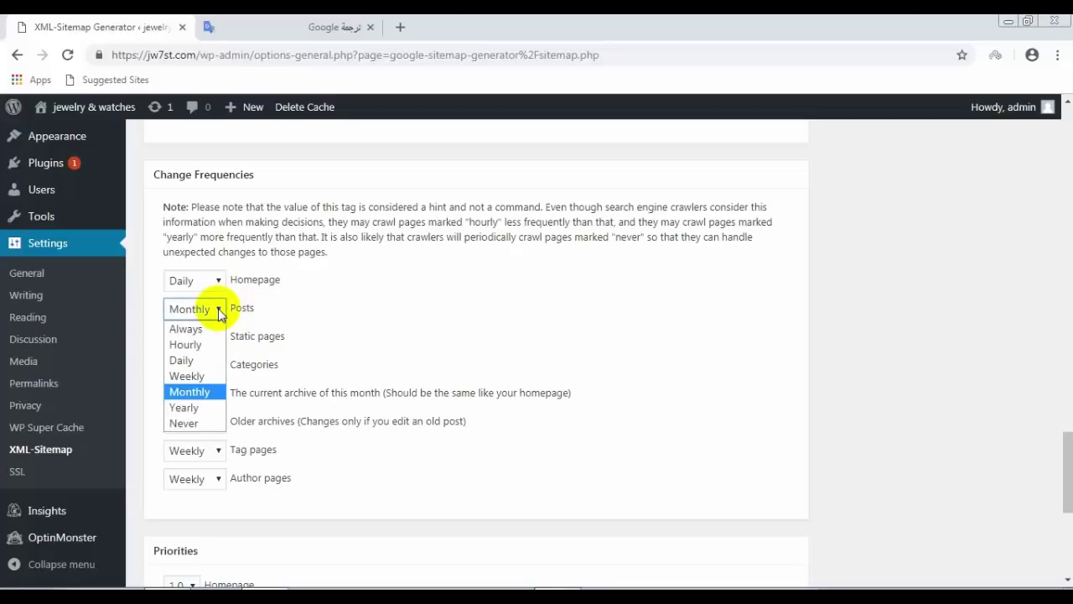
click(219, 313)
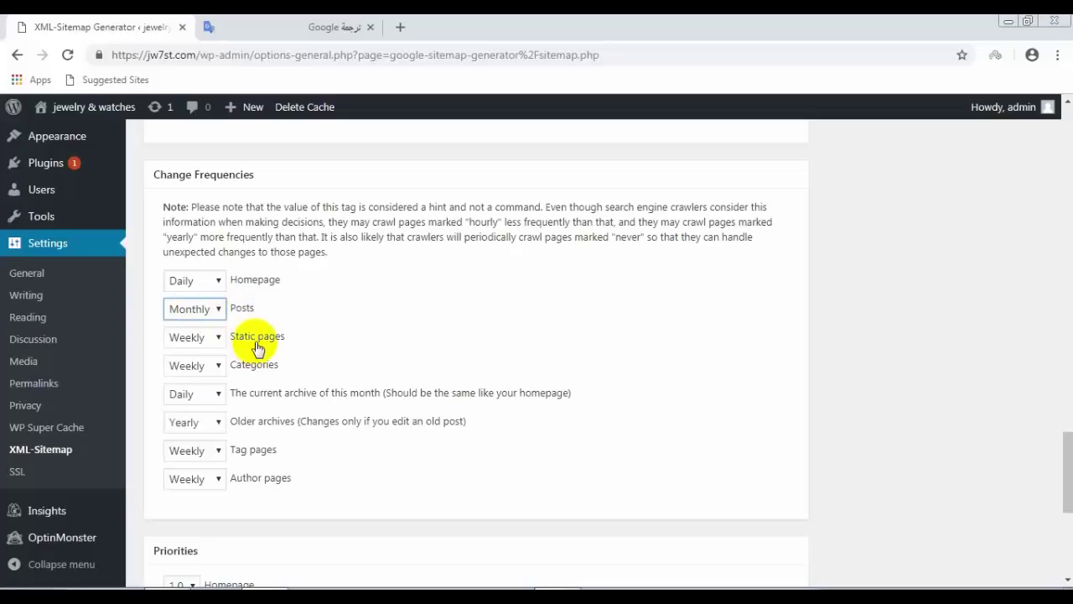
click(219, 311)
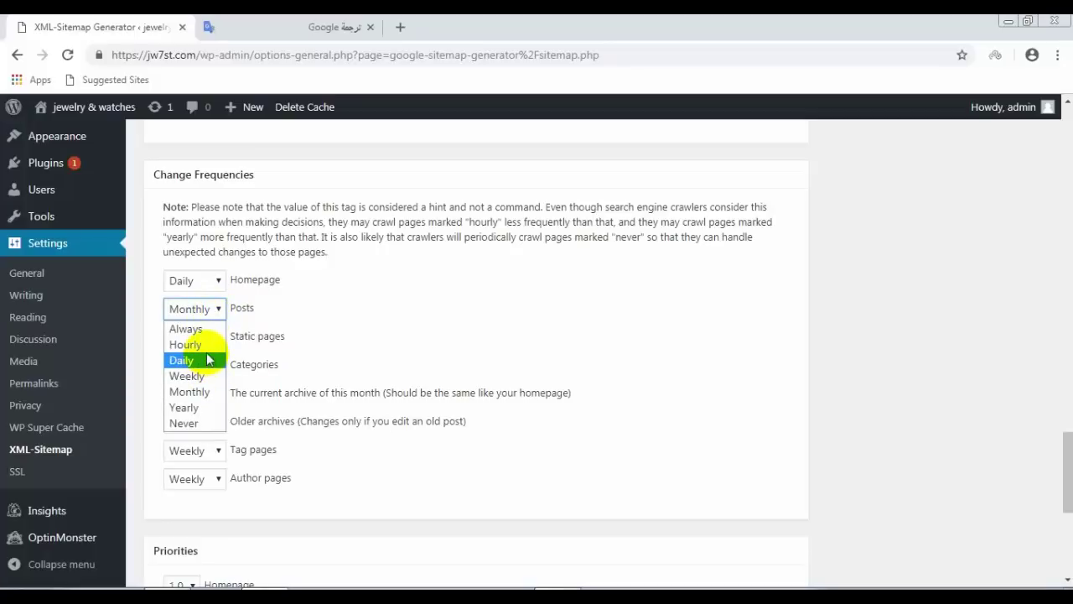
click(335, 341)
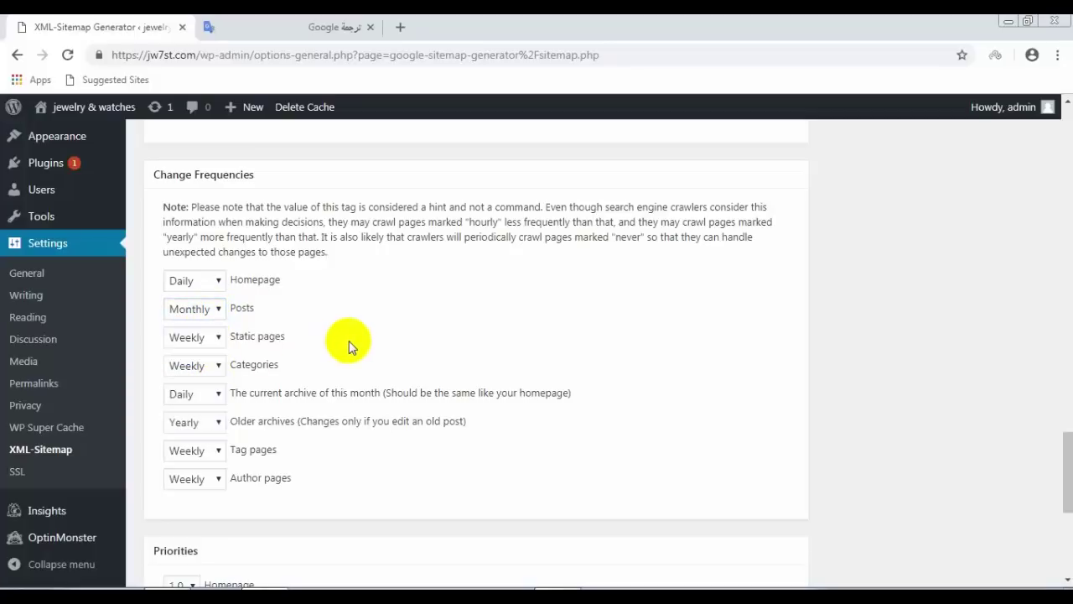
scroll(344, 340, down, 1)
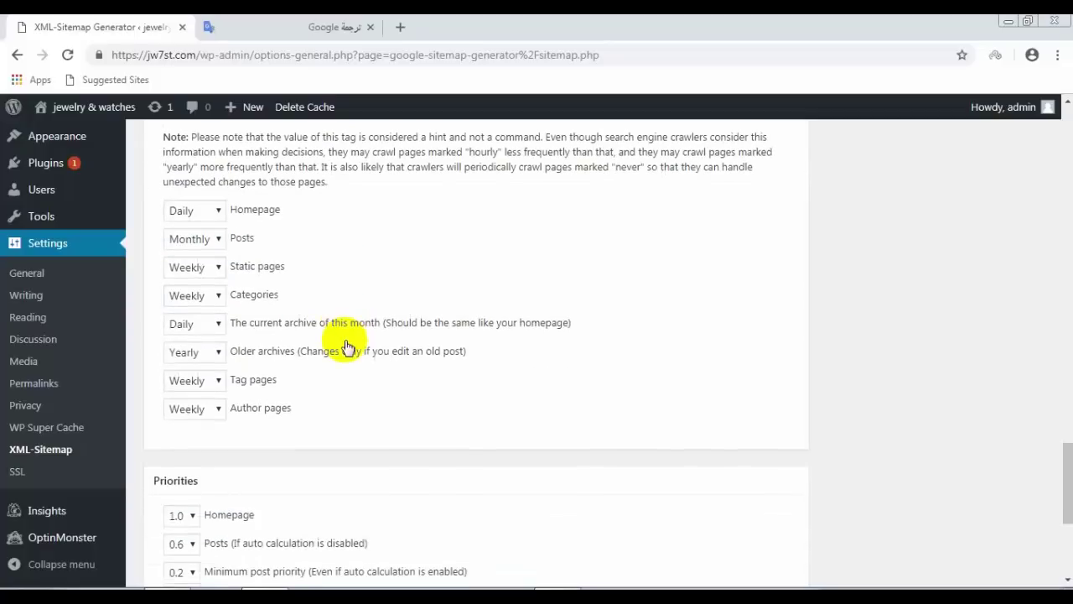
scroll(264, 310, down, 1)
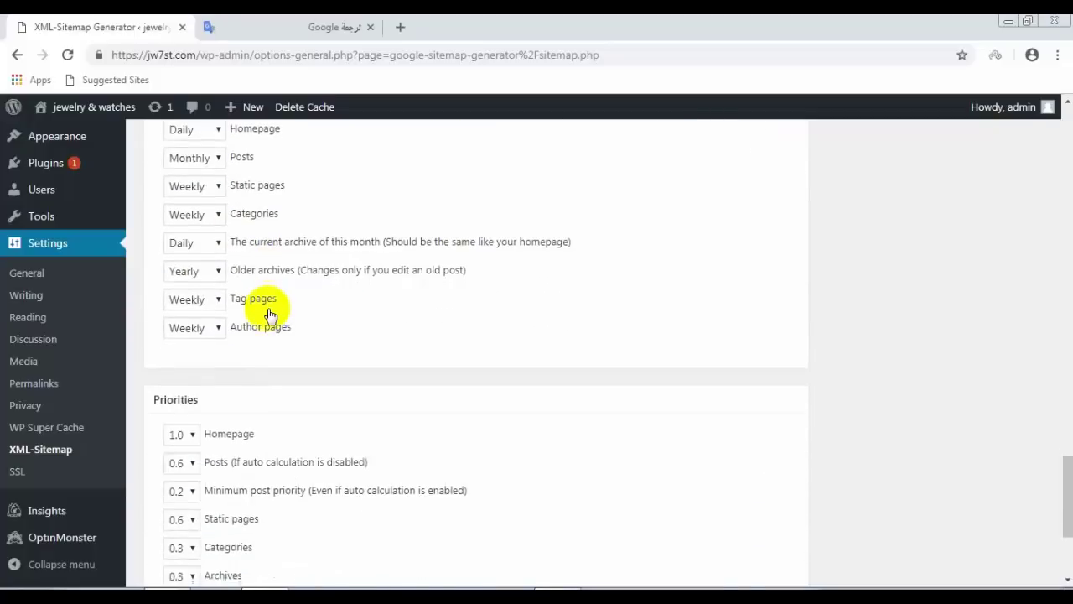
scroll(270, 306, down, 2)
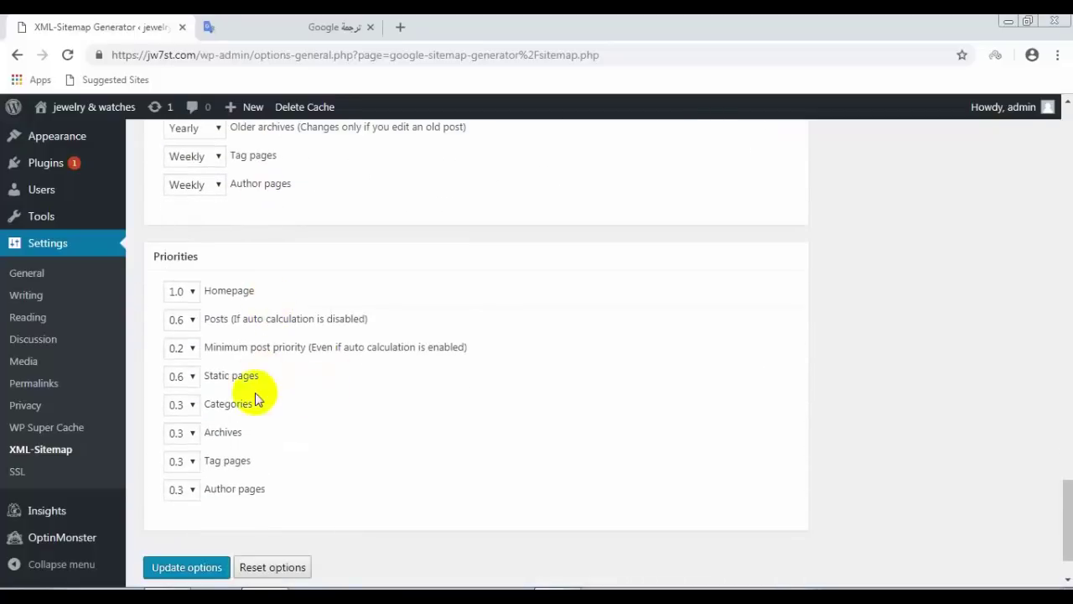
scroll(273, 457, down, 1)
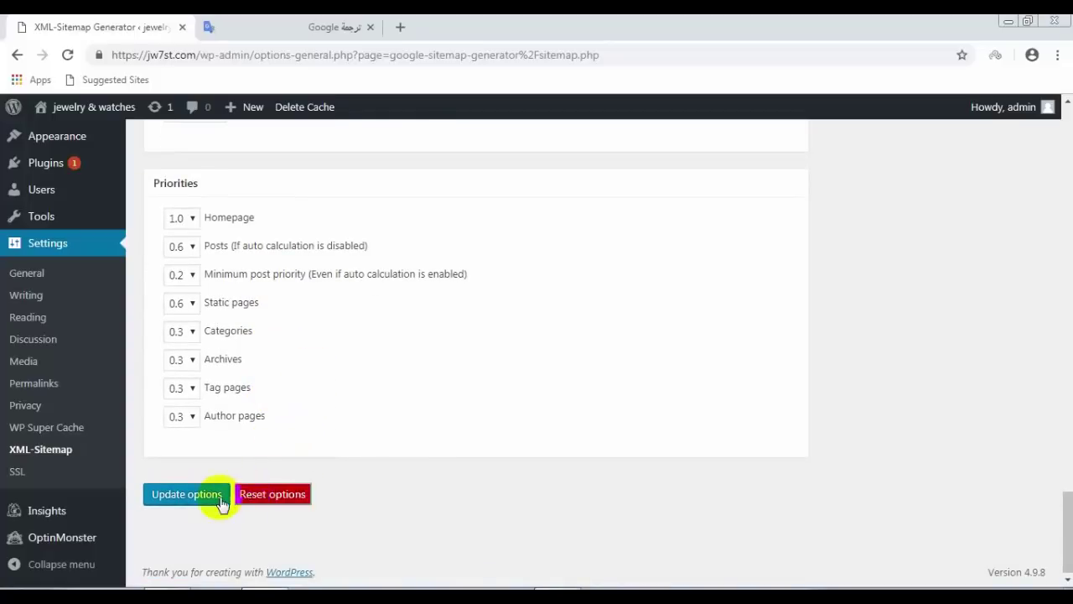
click(186, 500)
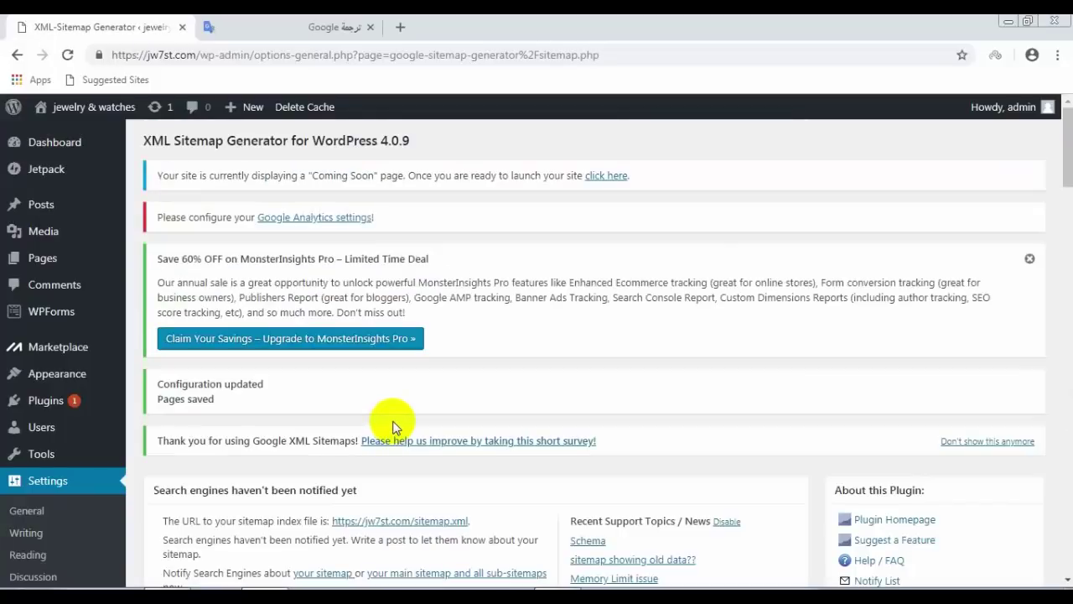
Step: Follow the plugin's Google Webmaster Tools link under Sitemap Resources to Search Console
scroll(524, 399, down, 4)
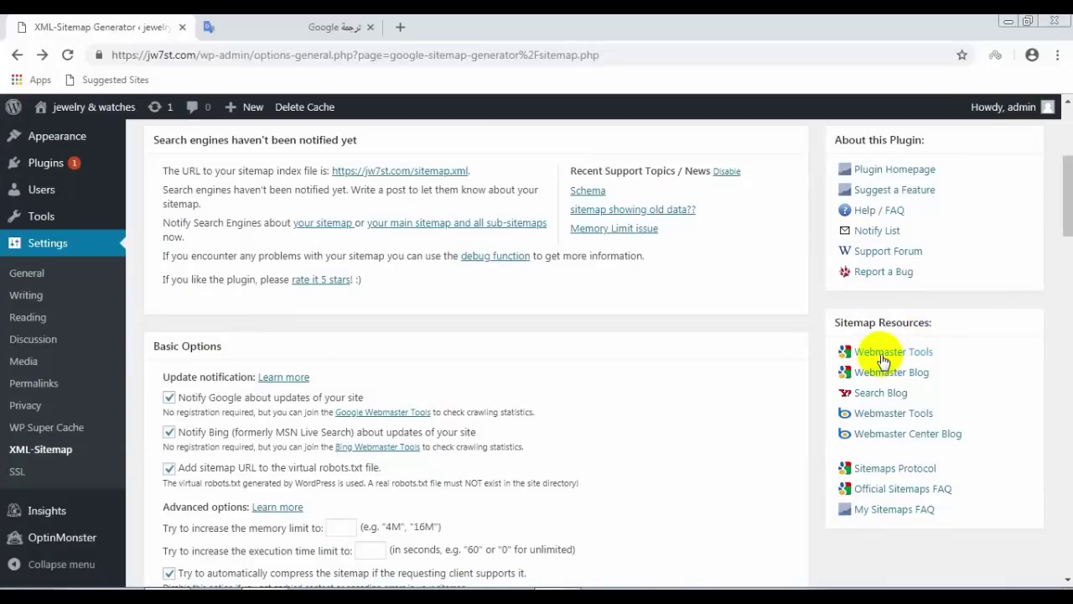
click(882, 360)
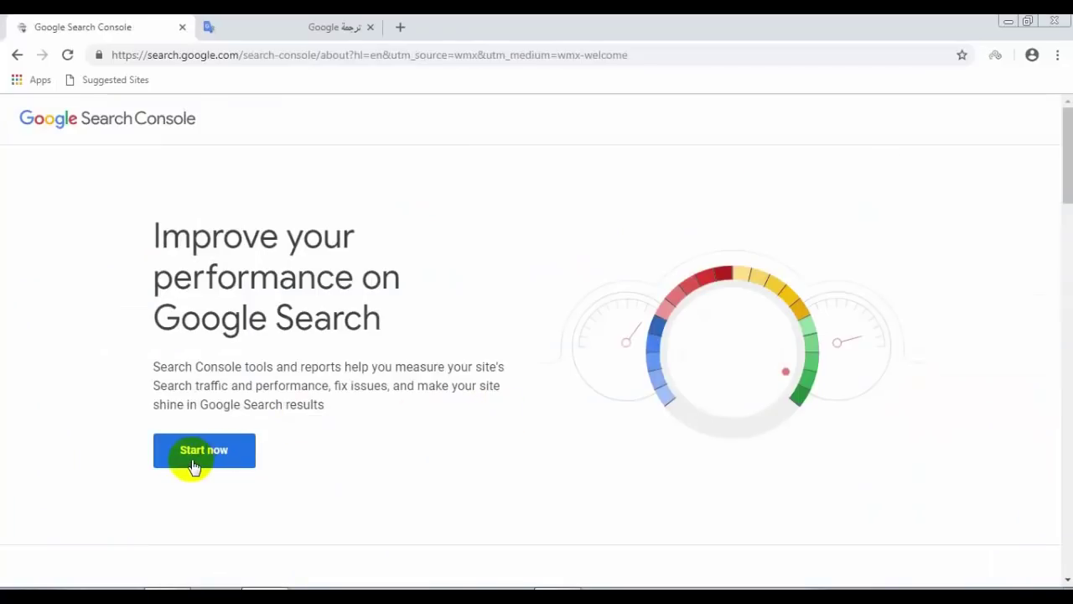
Step: Start Search Console and sign in with the saved Google account and password
click(191, 459)
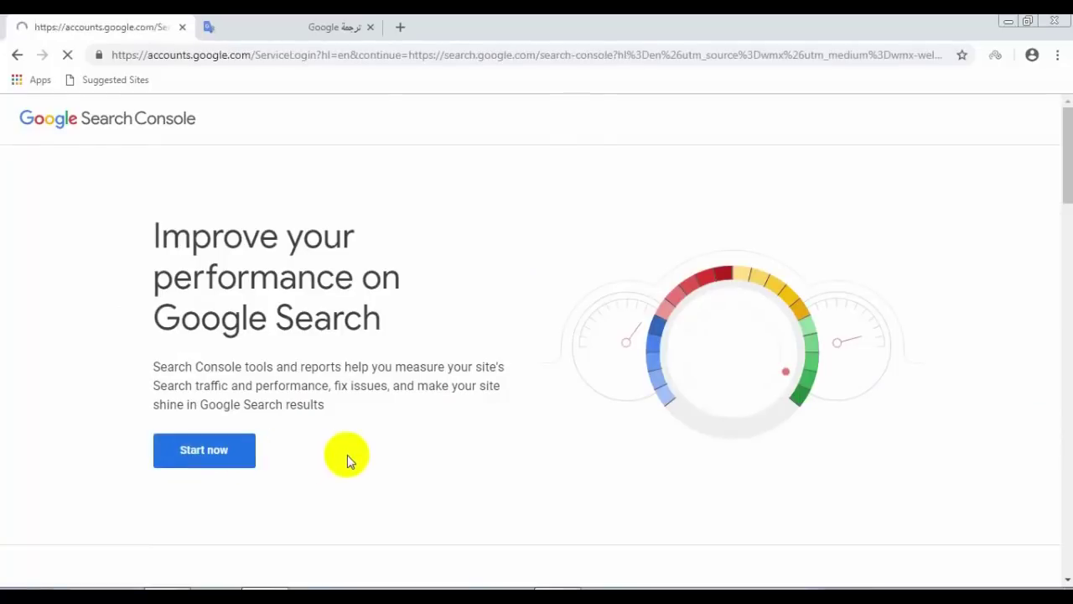
click(646, 487)
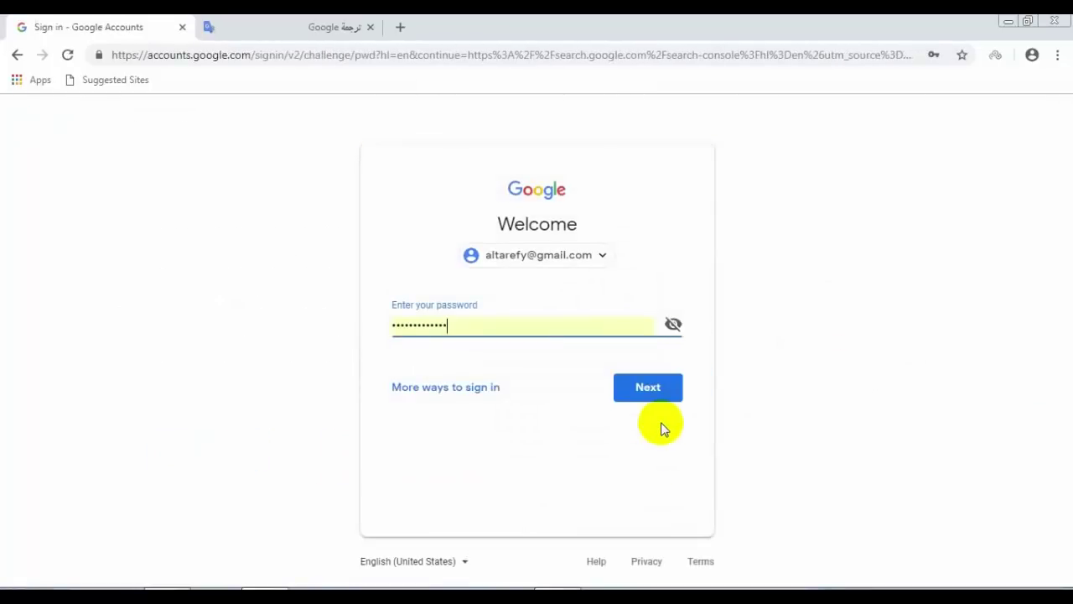
click(659, 396)
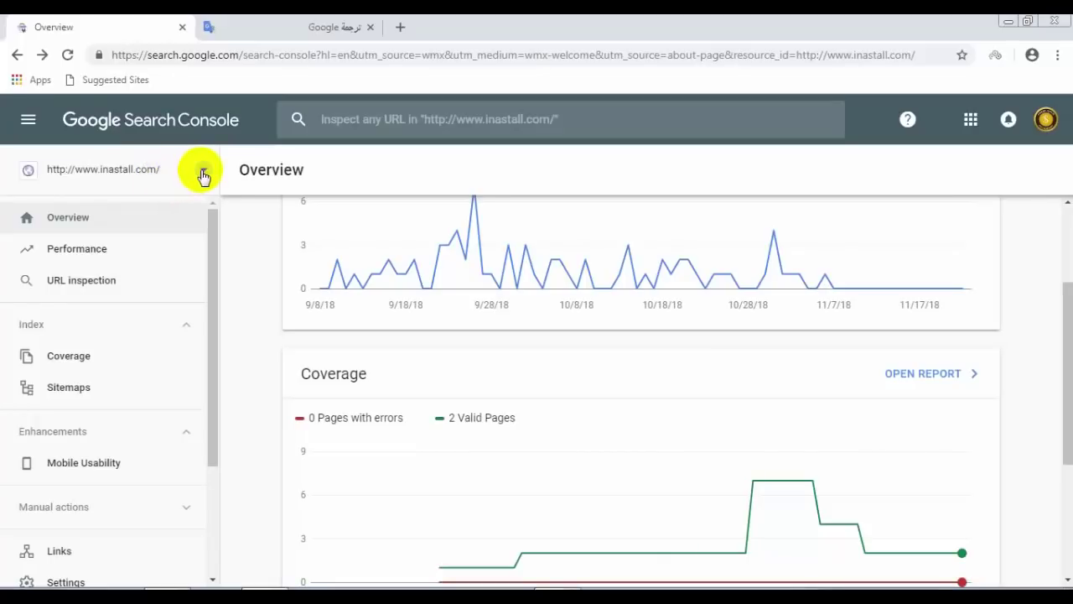
click(204, 175)
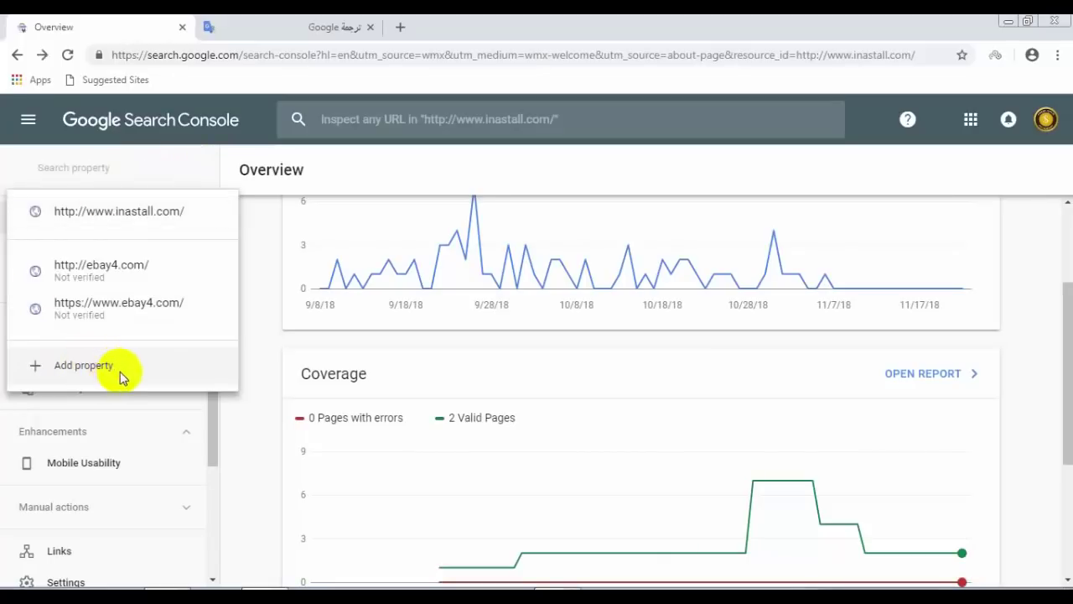
click(120, 373)
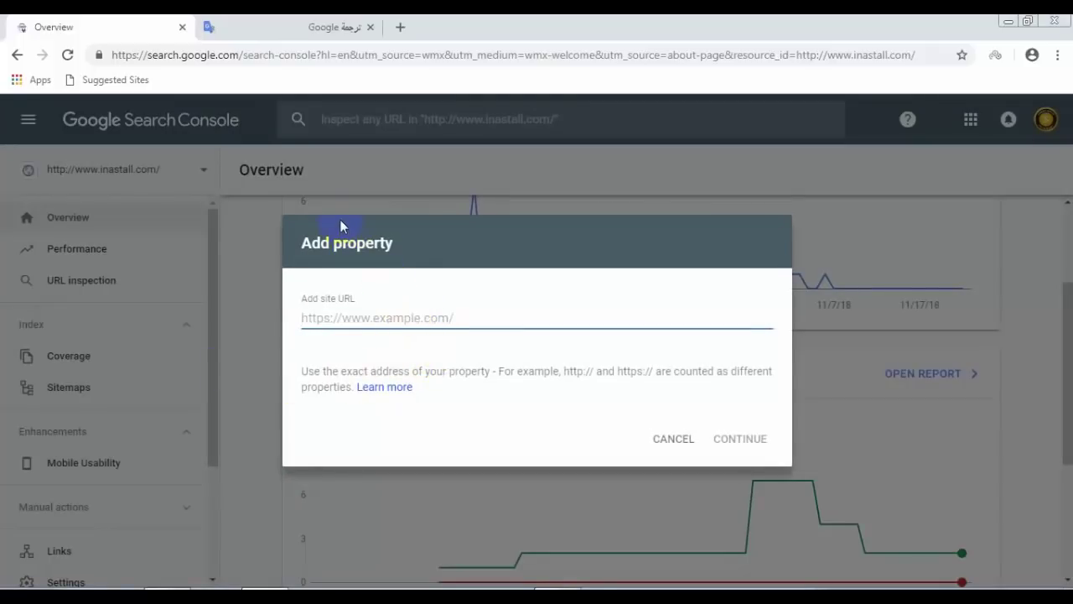
text(https://jw7st.com)
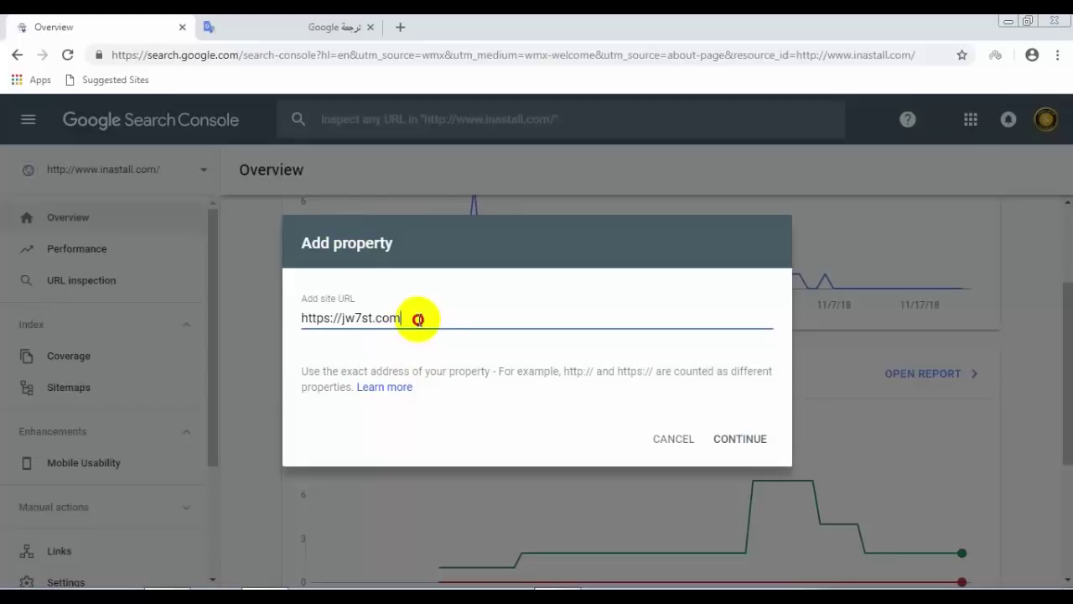
drag(412, 319, 323, 357)
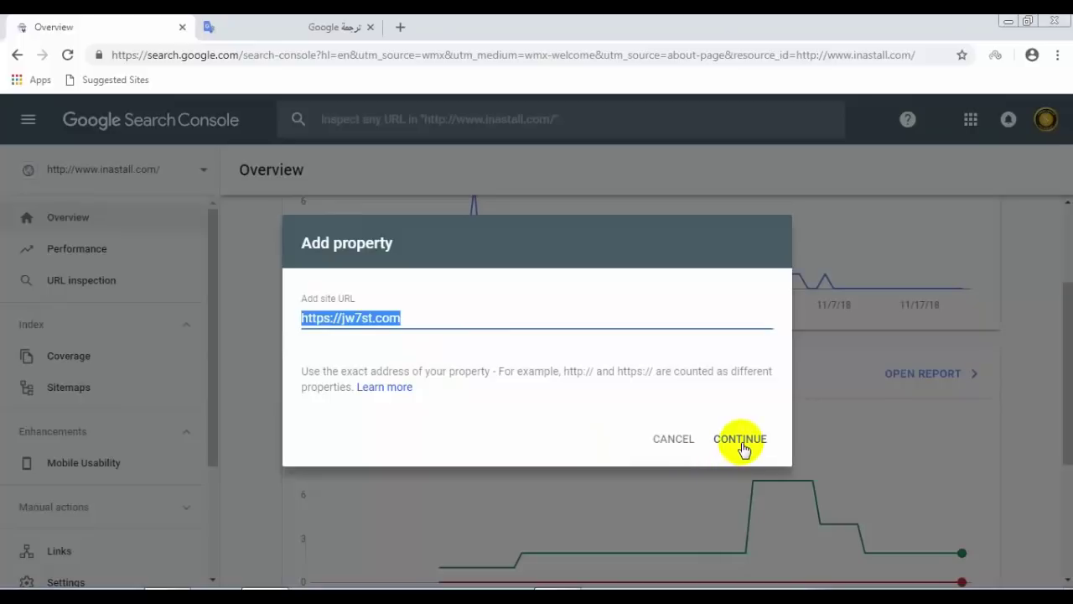
click(354, 317)
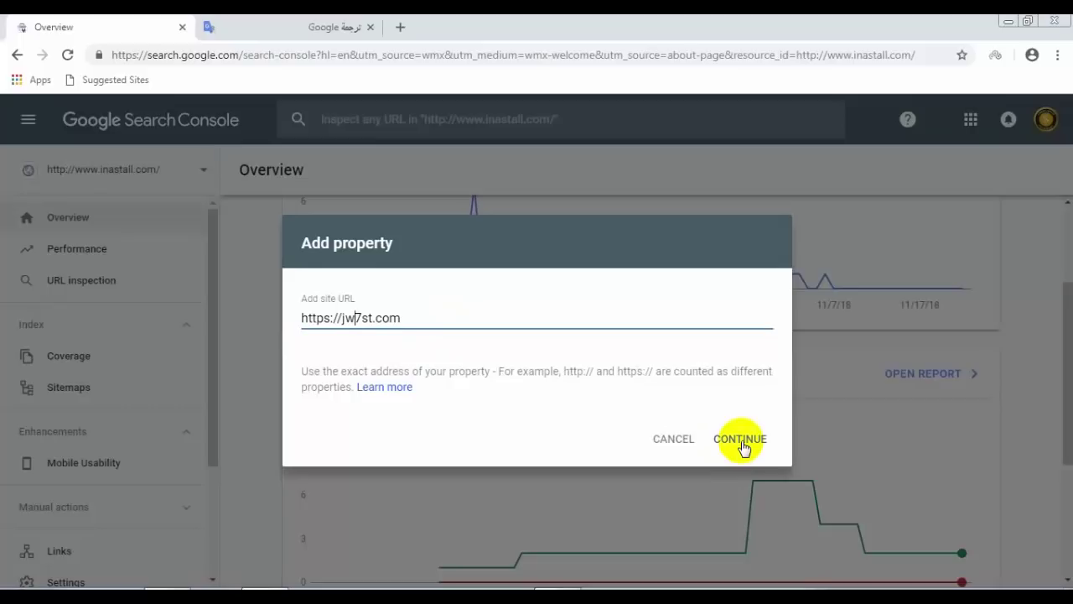
click(742, 442)
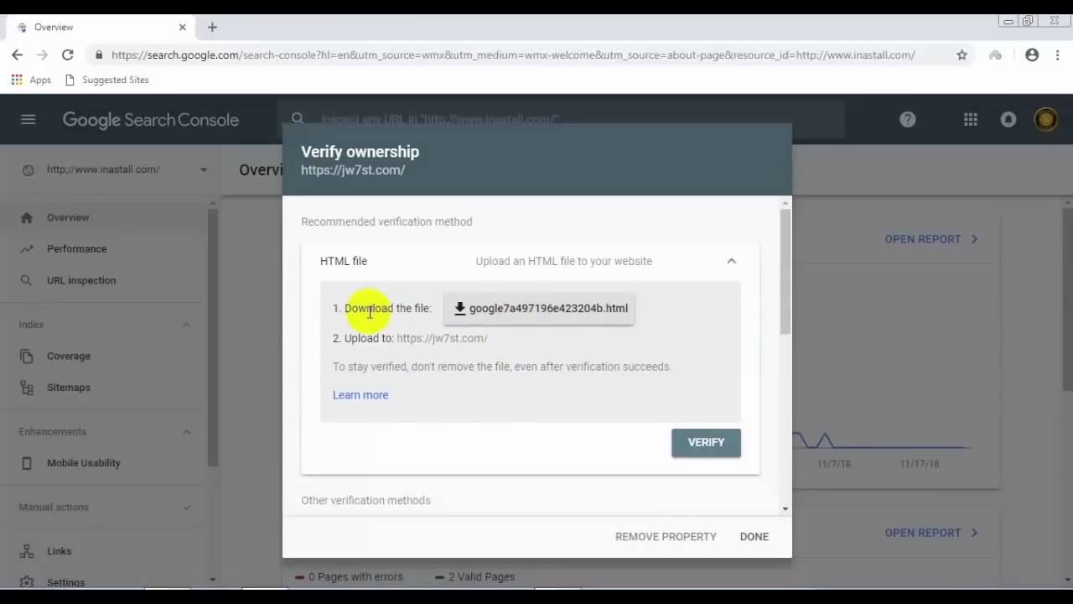
Step: Download the google7a497196e423204b.html verification file and open the download
click(518, 310)
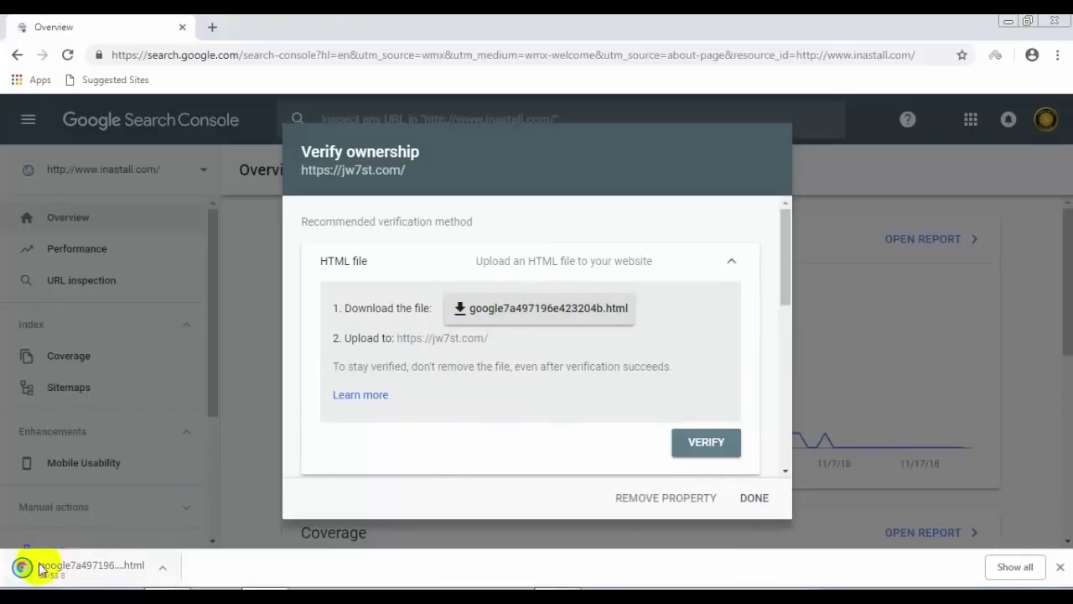
click(115, 577)
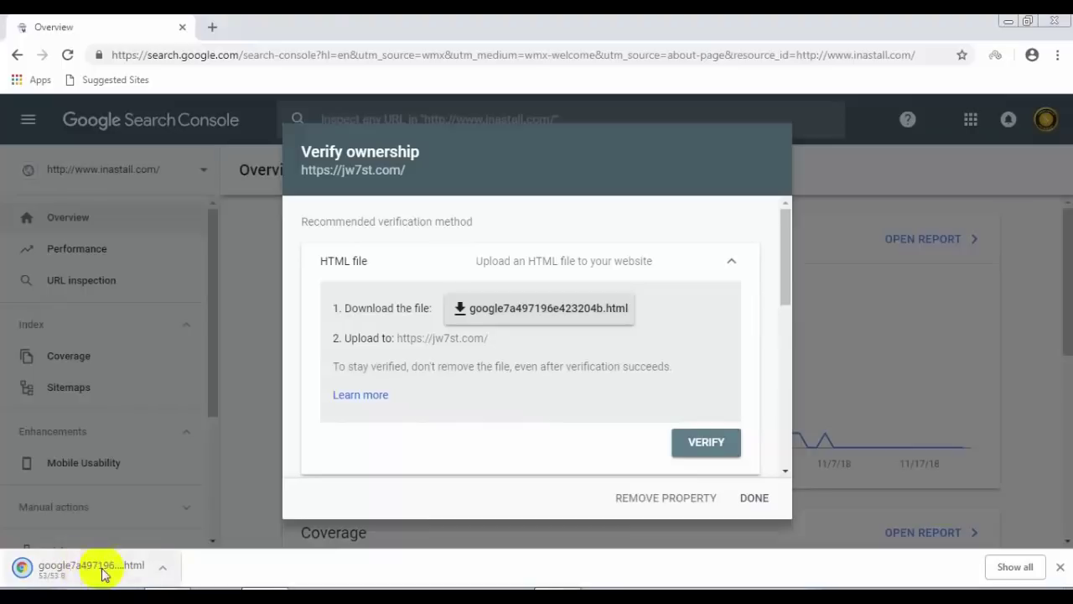